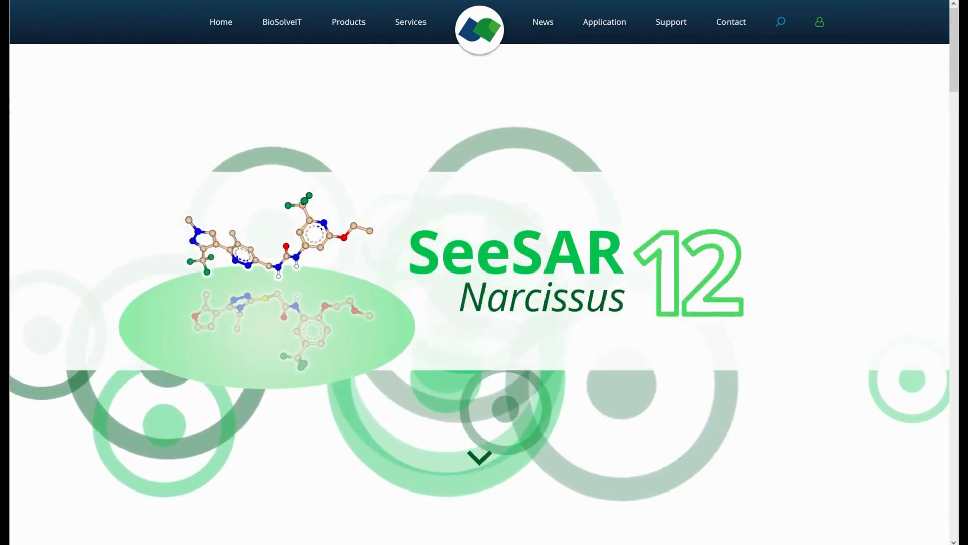
- Read through the SeeSAR 12 Narcissus release page, from the Similarity Scanner introduction to the Molecule Table Enhancement section
{"action": "scroll", "coordinate": [802, 149], "scroll_direction": "down", "scroll_amount": 1}
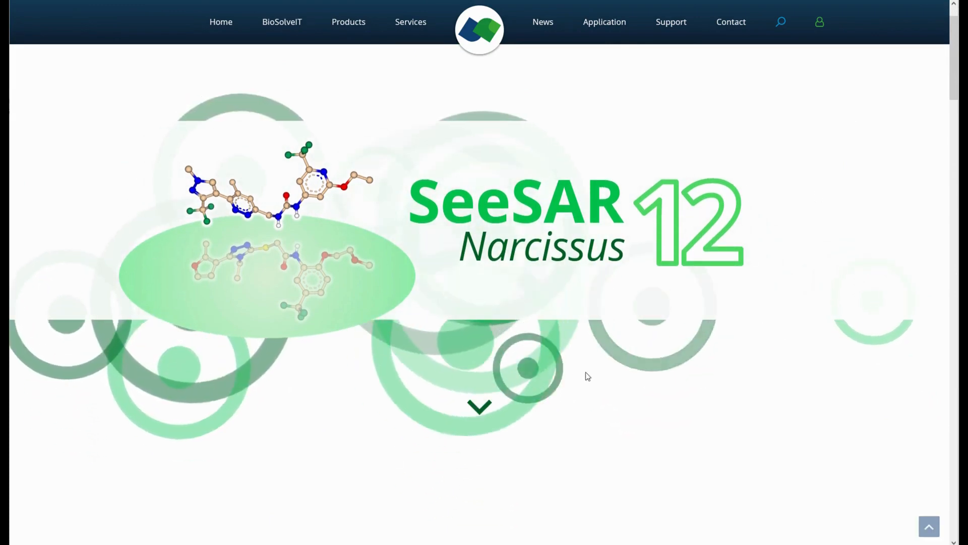
{"action": "scroll", "coordinate": [586, 371], "scroll_direction": "down", "scroll_amount": 7}
{"action": "scroll", "coordinate": [588, 359], "scroll_direction": "down", "scroll_amount": 6}
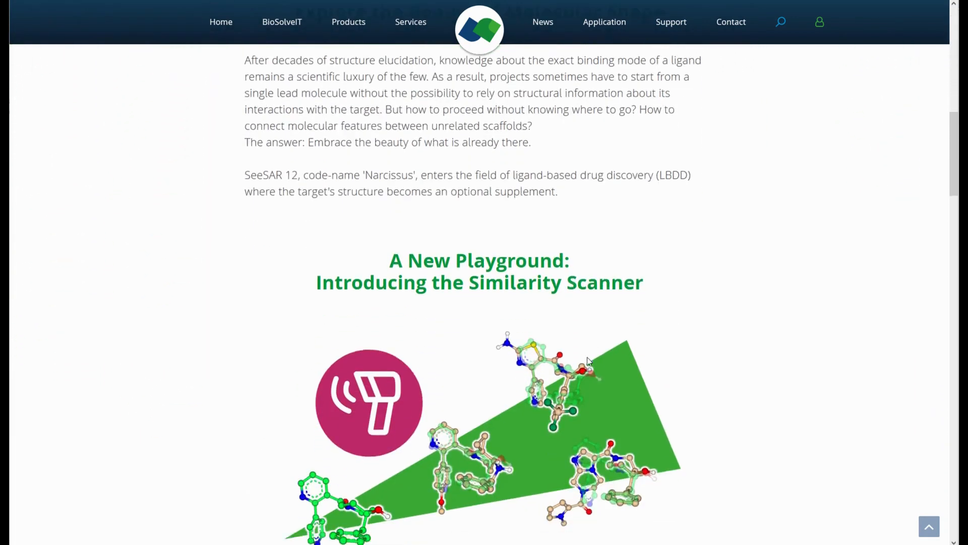
{"action": "scroll", "coordinate": [928, 307], "scroll_direction": "down", "scroll_amount": 7}
{"action": "scroll", "coordinate": [926, 311], "scroll_direction": "down", "scroll_amount": 9}
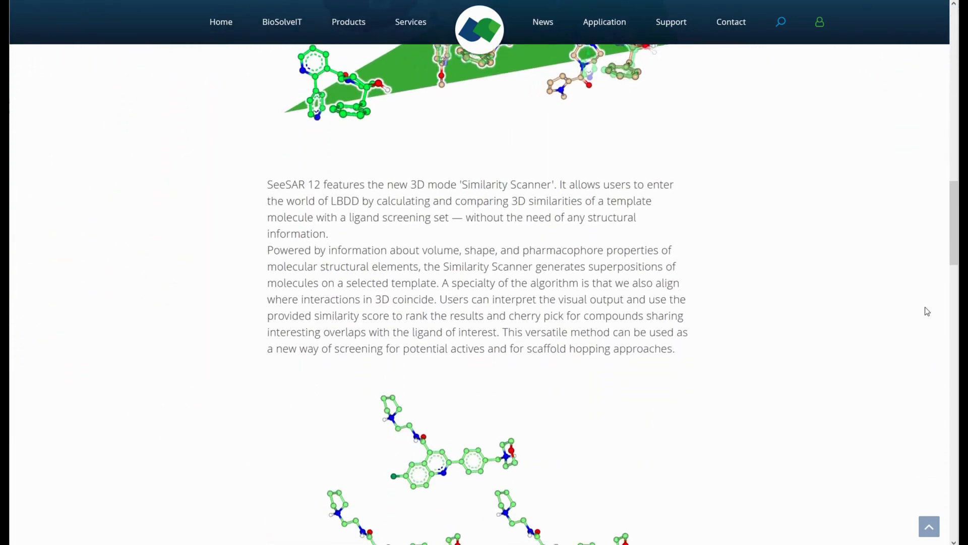
{"action": "scroll", "coordinate": [904, 313], "scroll_direction": "down", "scroll_amount": 10}
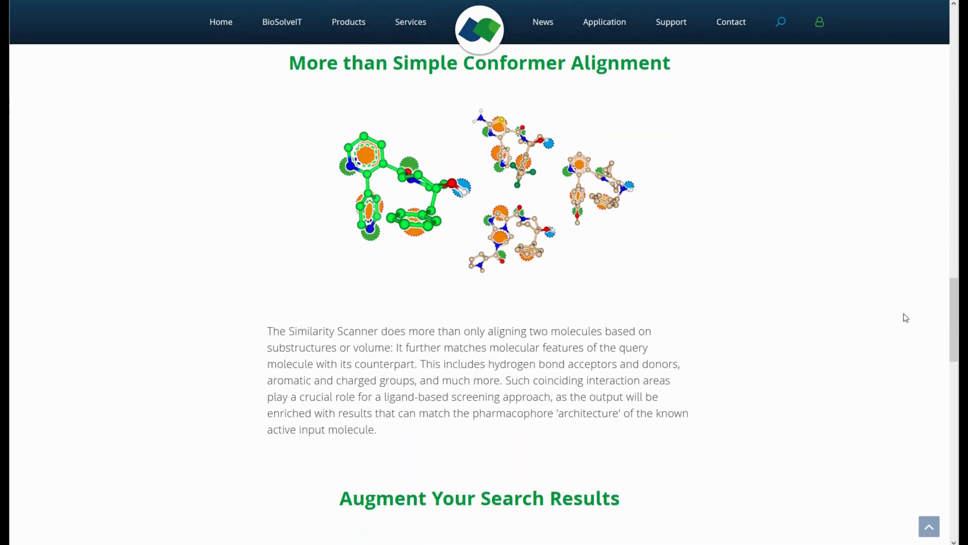
{"action": "scroll", "coordinate": [902, 320], "scroll_direction": "down", "scroll_amount": 12}
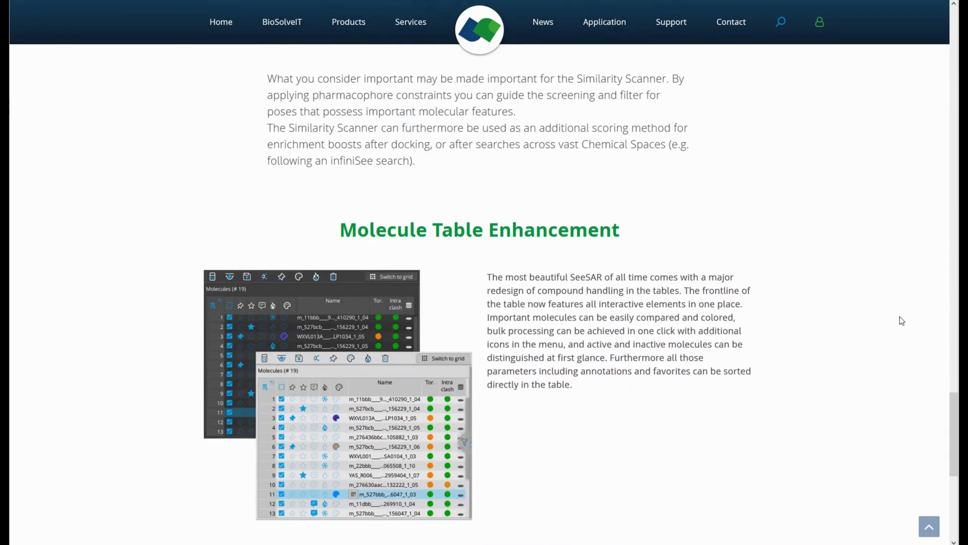
{"action": "scroll", "coordinate": [896, 321], "scroll_direction": "down", "scroll_amount": 1}
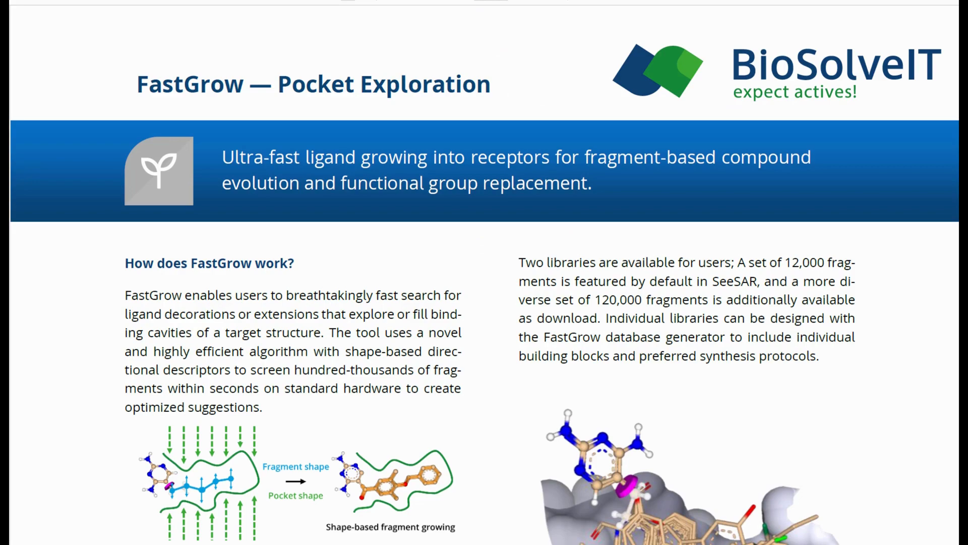
- Read the FastGrow pocket exploration flyer through to its literature section, and skim the SeeSAR 12 release page again
{"action": "scroll", "coordinate": [953, 439], "scroll_direction": "down", "scroll_amount": 2}
{"action": "scroll", "coordinate": [953, 439], "scroll_direction": "down", "scroll_amount": 3}
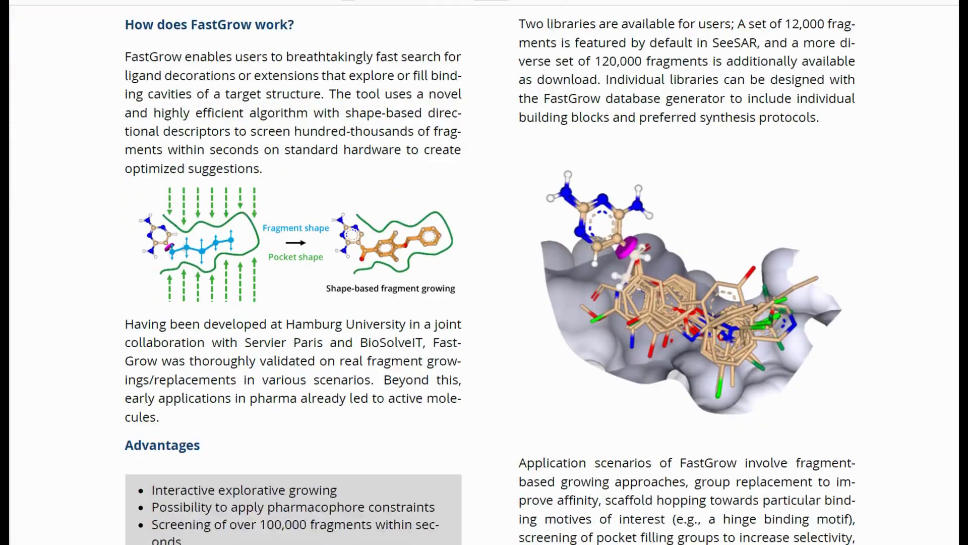
{"action": "scroll", "coordinate": [484, 272], "scroll_direction": "down", "scroll_amount": 4}
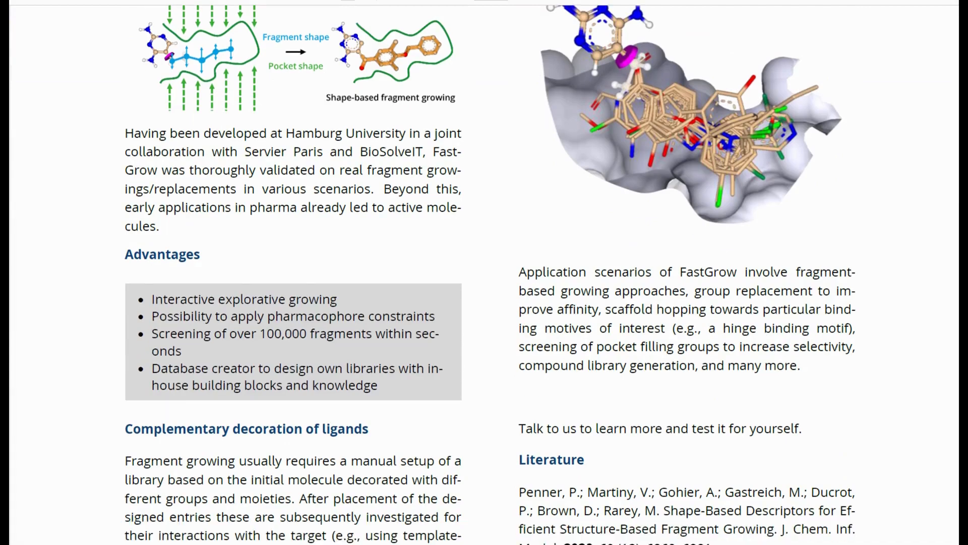
{"action": "scroll", "coordinate": [484, 273], "scroll_direction": "down", "scroll_amount": 5}
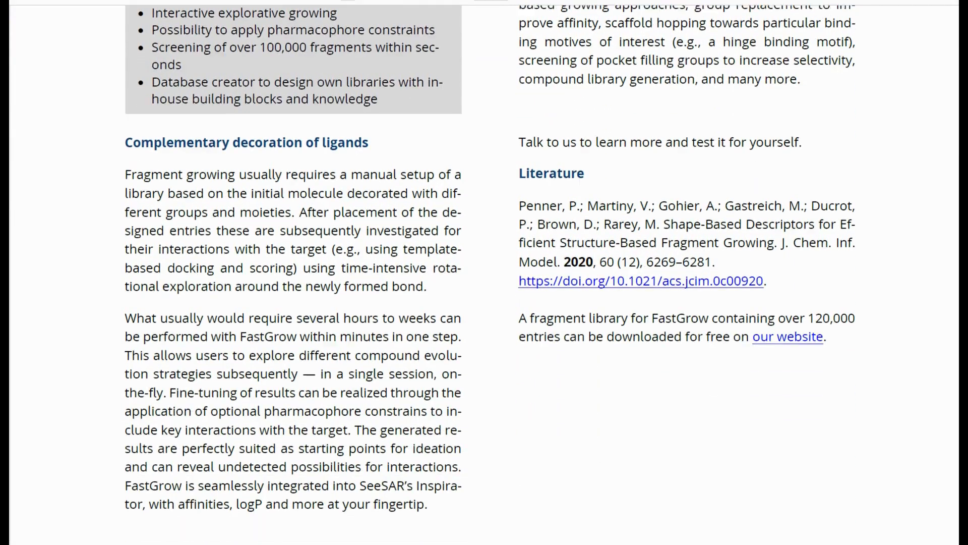
{"action": "scroll", "coordinate": [484, 272], "scroll_direction": "down", "scroll_amount": 2}
{"action": "scroll", "coordinate": [484, 272], "scroll_direction": "up", "scroll_amount": 12}
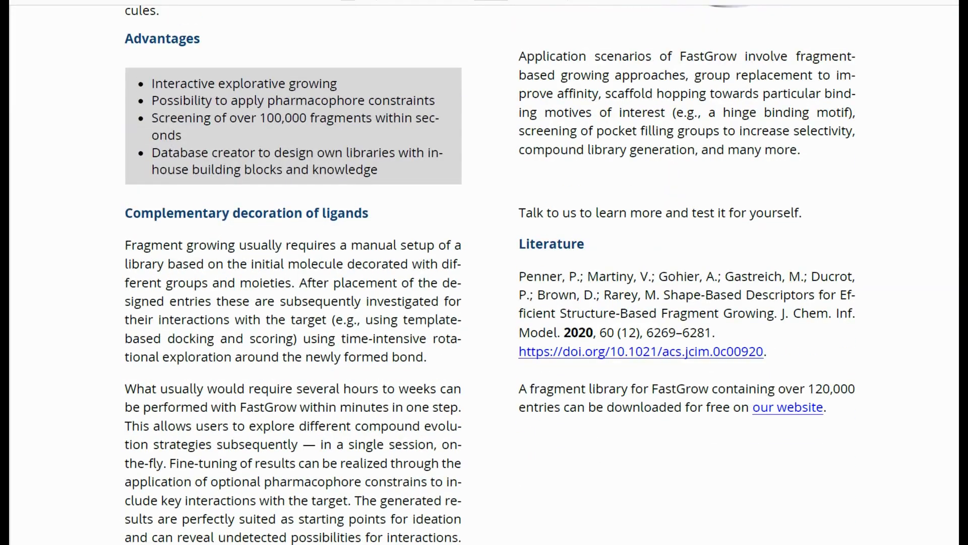
{"action": "scroll", "coordinate": [484, 272], "scroll_direction": "up", "scroll_amount": 2}
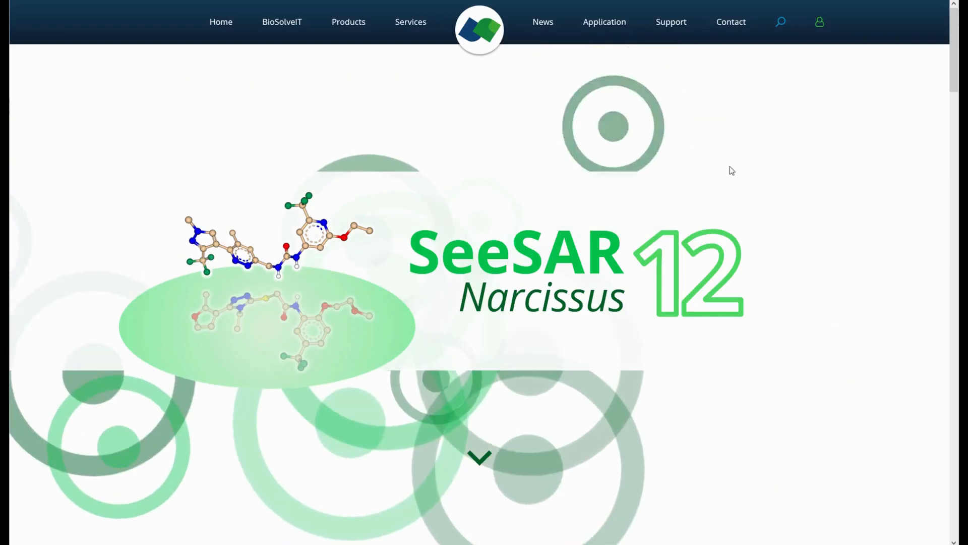
{"action": "scroll", "coordinate": [484, 273], "scroll_direction": "down", "scroll_amount": 15}
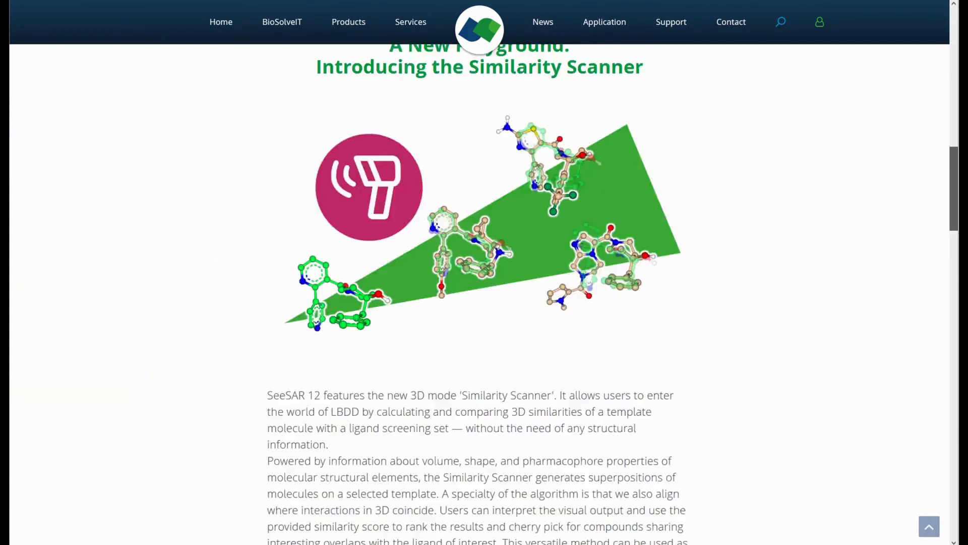
{"action": "left_click_drag", "start_coordinate": [954, 321], "coordinate": [952, 447]}
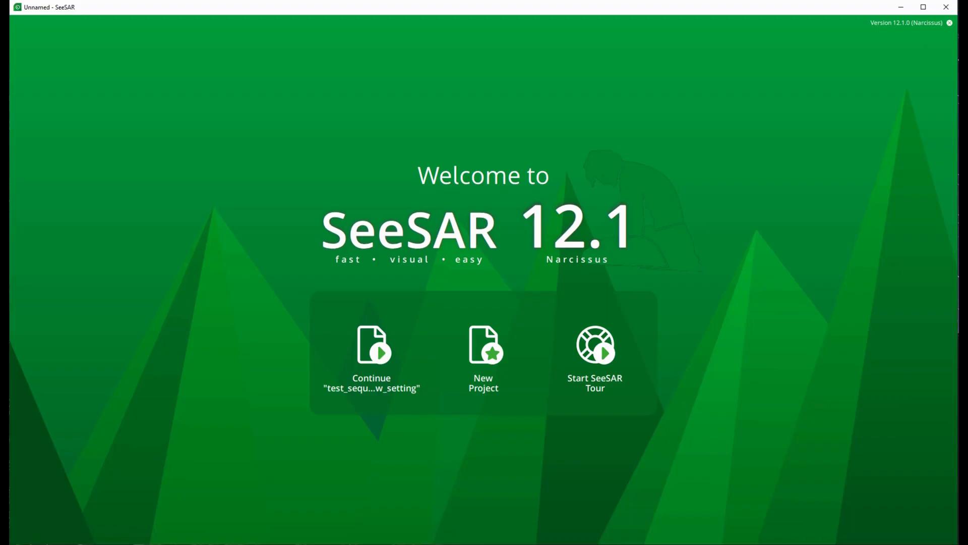
- Start a new project in SeeSAR and switch it to the Analyzer mode
{"action": "left_click", "coordinate": [487, 352]}
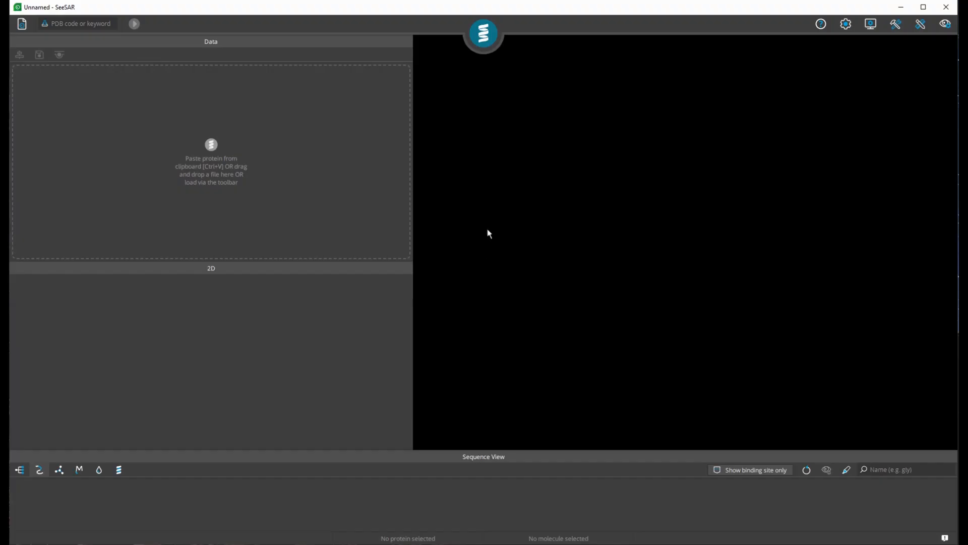
{"action": "left_click", "coordinate": [481, 32]}
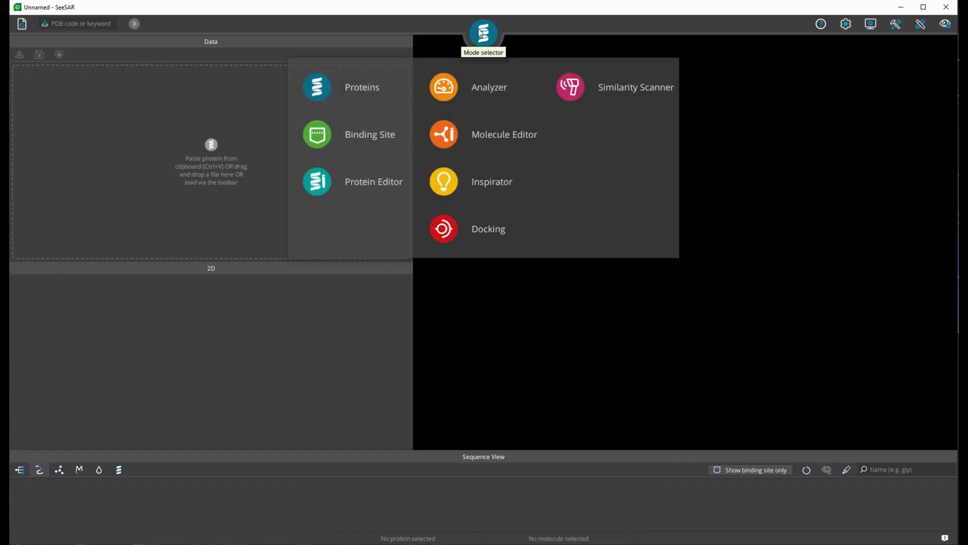
{"action": "left_click", "coordinate": [454, 95]}
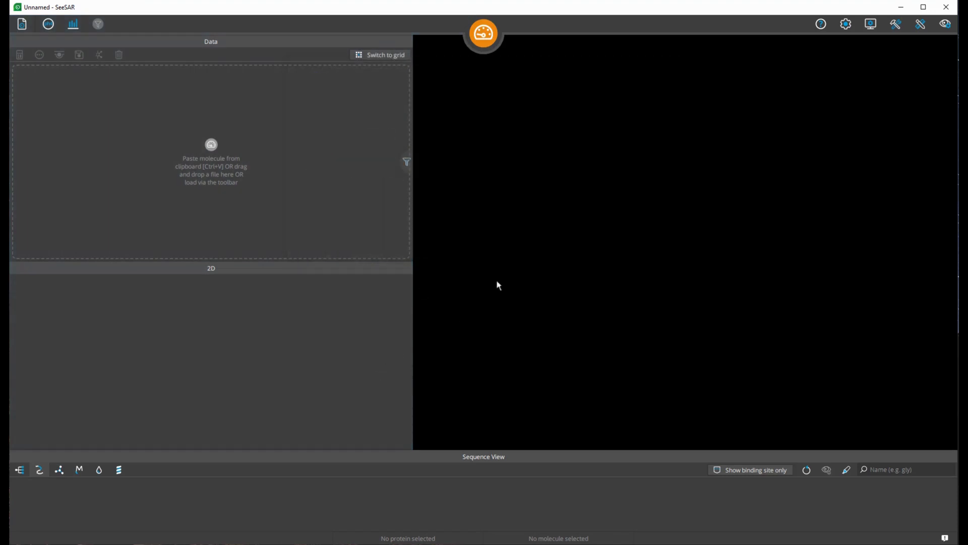
{"action": "left_click", "coordinate": [483, 33]}
- Inspect the molecule filter options, widen the data area slightly, and leave the filters hidden
{"action": "left_click", "coordinate": [407, 167]}
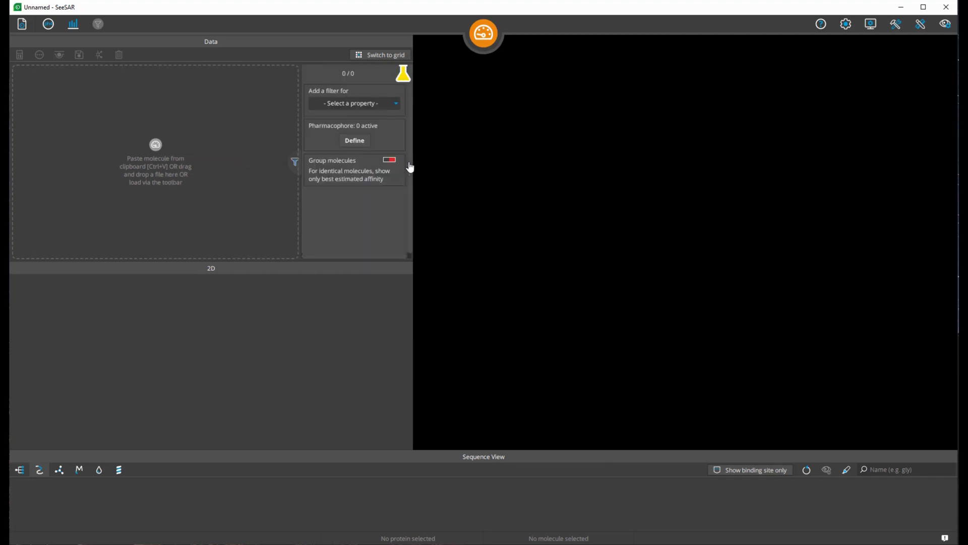
{"action": "left_click", "coordinate": [295, 163]}
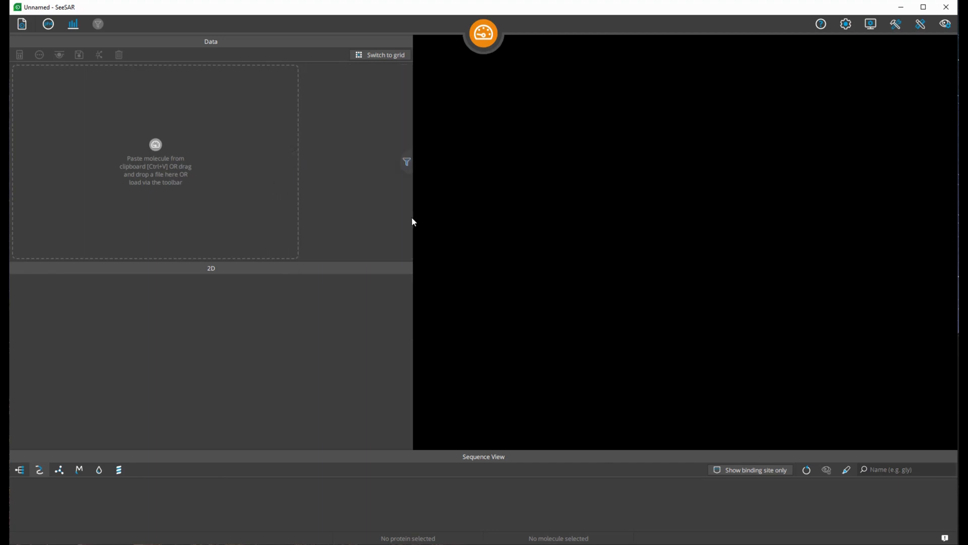
{"action": "left_click_drag", "start_coordinate": [411, 219], "coordinate": [431, 211]}
{"action": "left_click", "coordinate": [427, 164]}
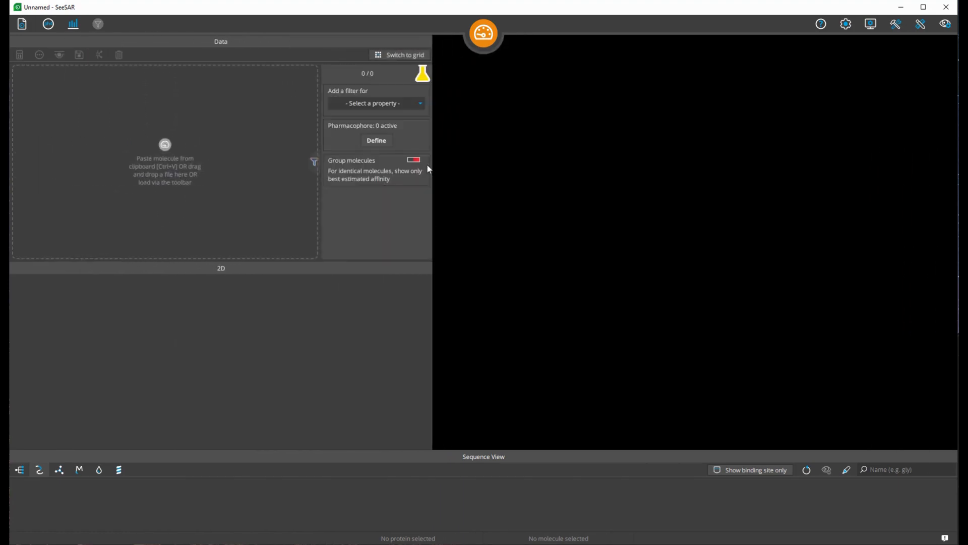
{"action": "left_click", "coordinate": [313, 164]}
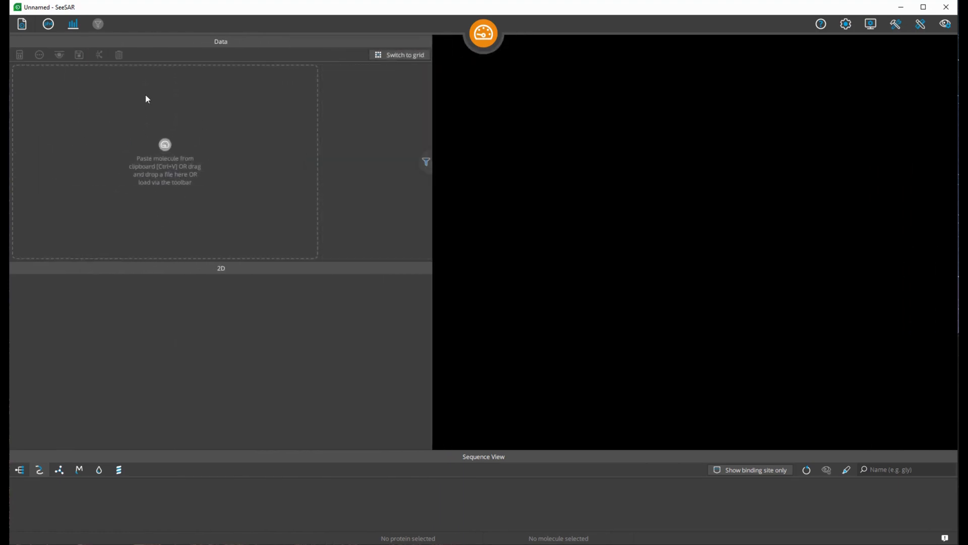
- Load the molecules from cdk8_ligands.sdf into the Analyzer
{"action": "left_click", "coordinate": [26, 27]}
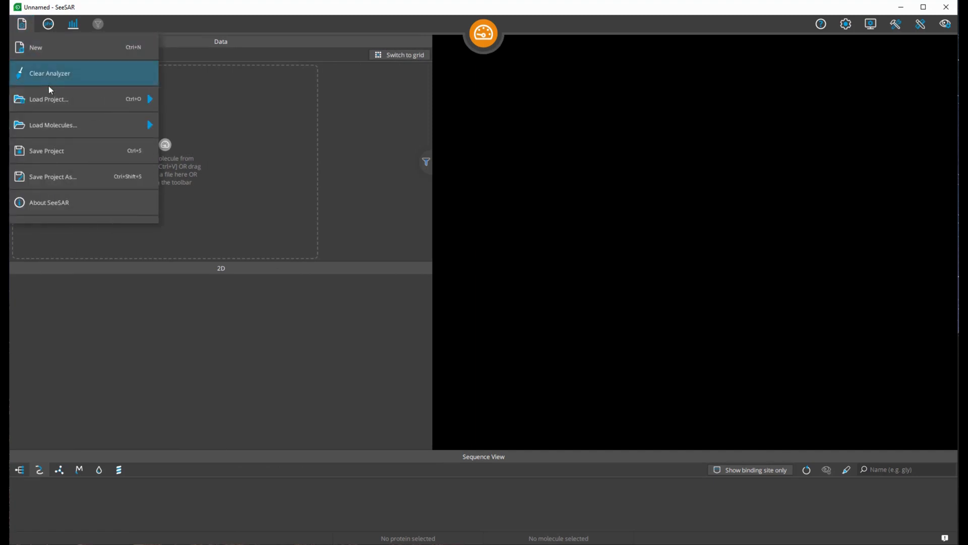
{"action": "mouse_move", "coordinate": [57, 124]}
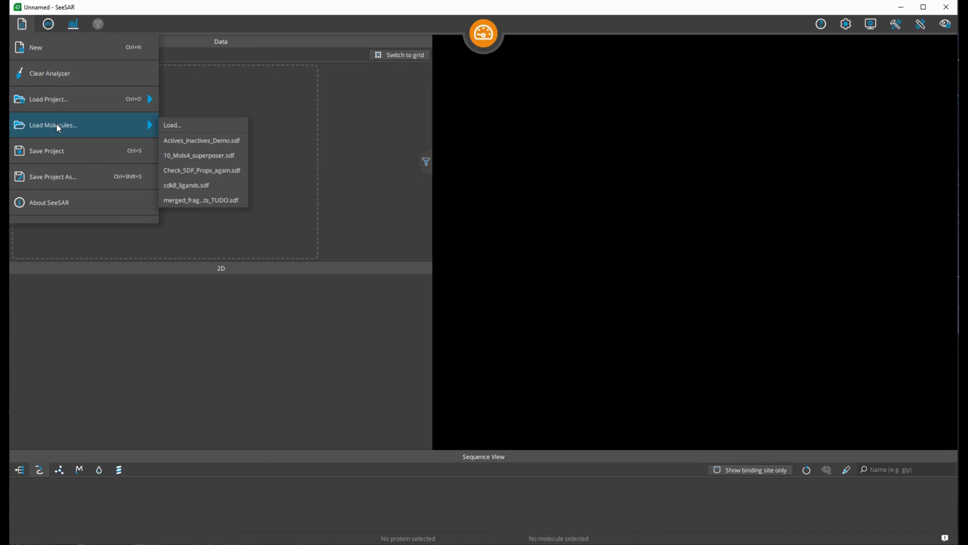
{"action": "left_click", "coordinate": [171, 125]}
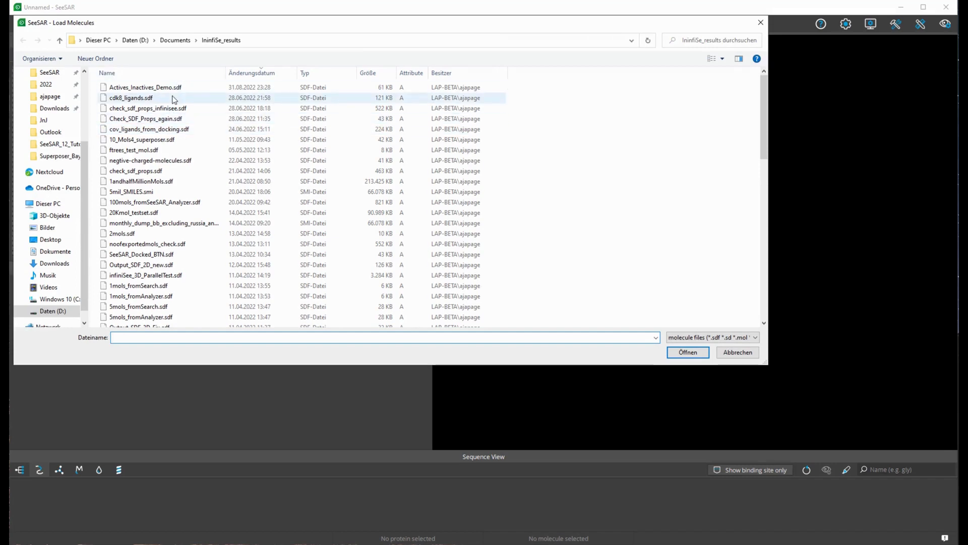
{"action": "left_click", "coordinate": [151, 97]}
{"action": "left_click", "coordinate": [688, 352]}
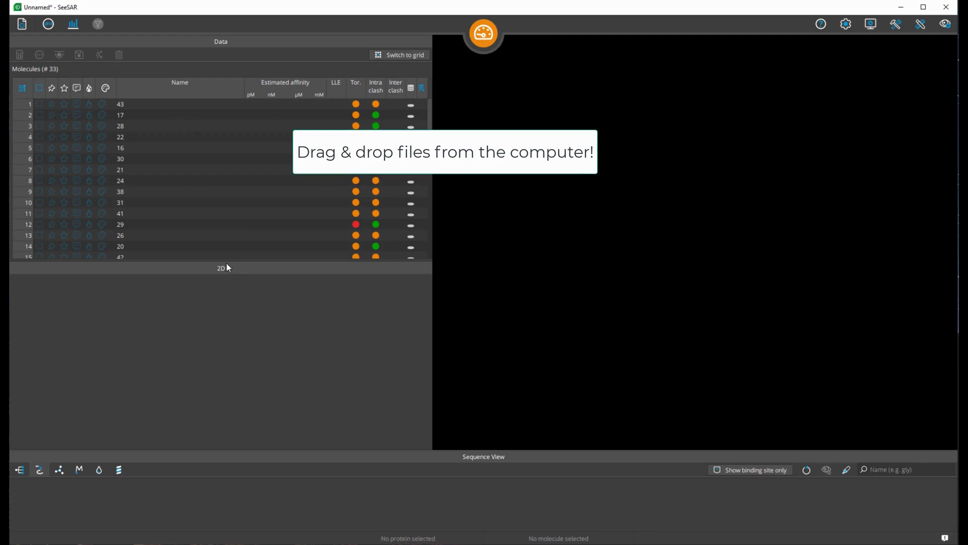
- Enlarge the molecule table to fit more rows and look through the loaded molecules
{"action": "left_click_drag", "start_coordinate": [228, 268], "coordinate": [235, 353]}
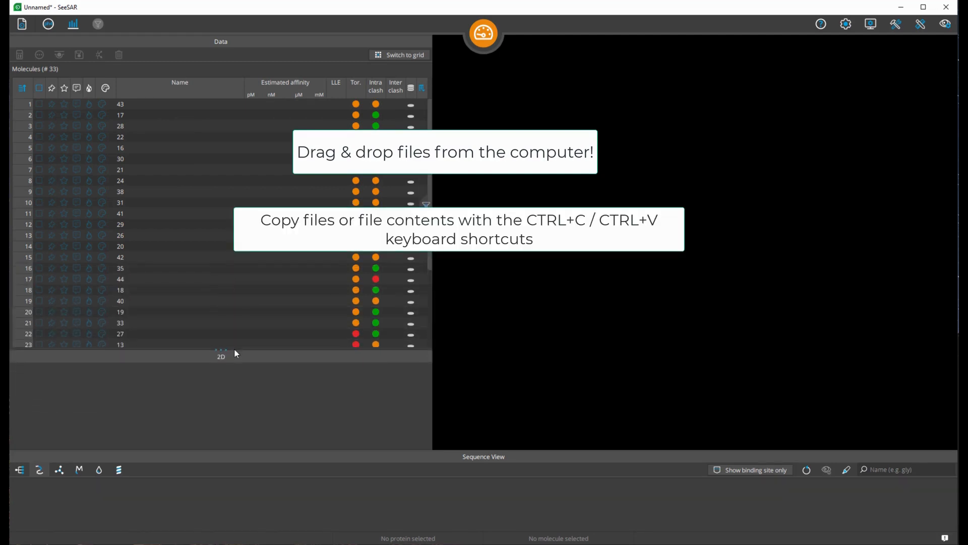
{"action": "scroll", "coordinate": [253, 166], "scroll_direction": "down", "scroll_amount": 3}
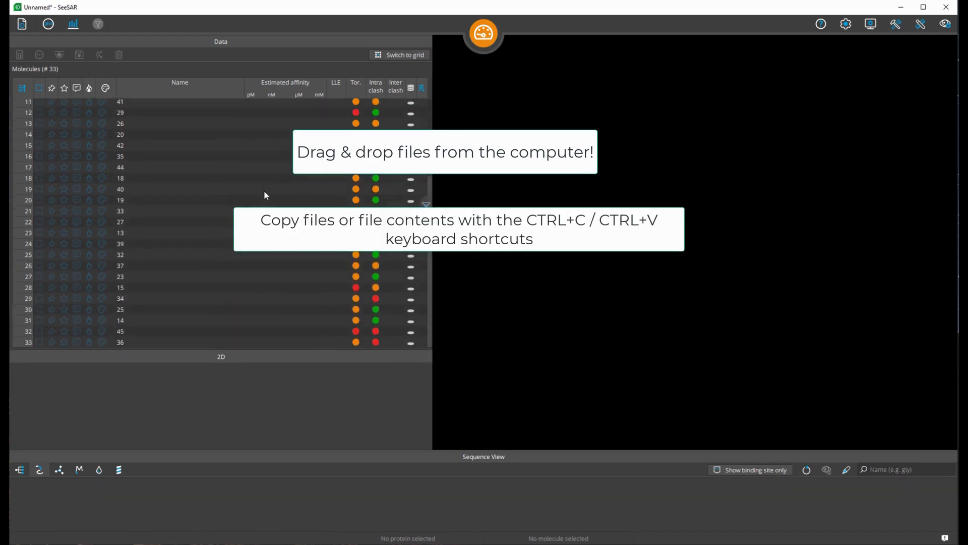
{"action": "scroll", "coordinate": [237, 179], "scroll_direction": "up", "scroll_amount": 3}
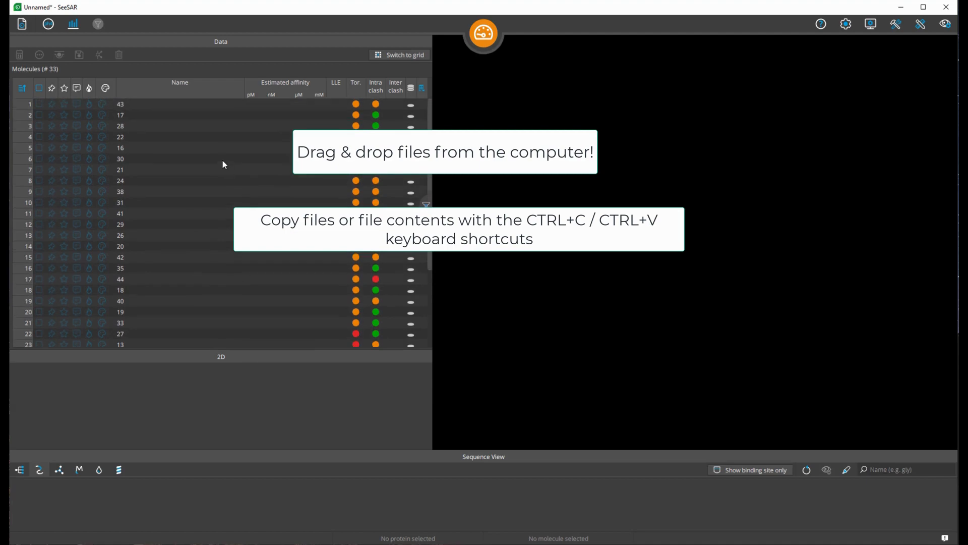
- View the structures of molecules 43, 38 and 35 one after another, and return to molecule 43
{"action": "left_click", "coordinate": [179, 108]}
{"action": "left_click", "coordinate": [175, 192]}
{"action": "left_click", "coordinate": [183, 267]}
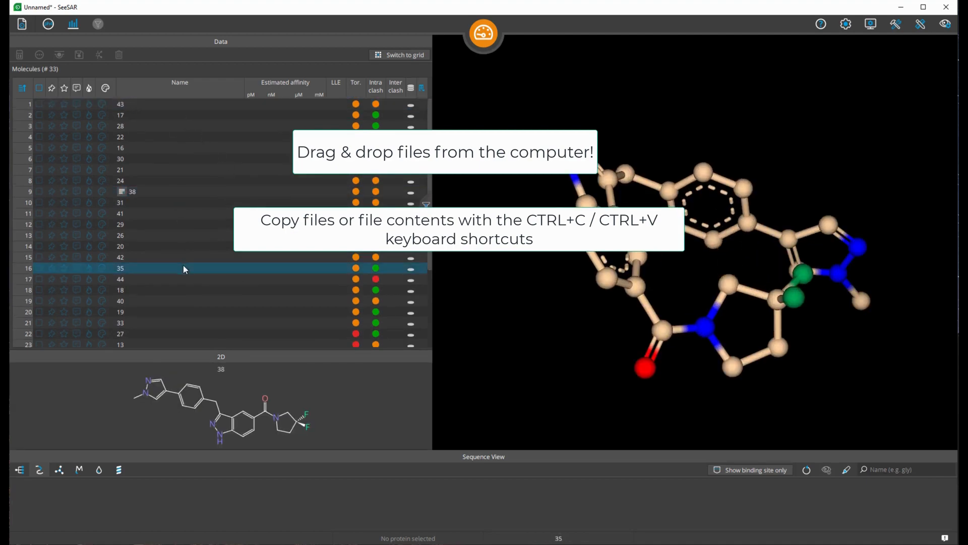
{"action": "left_click", "coordinate": [159, 104]}
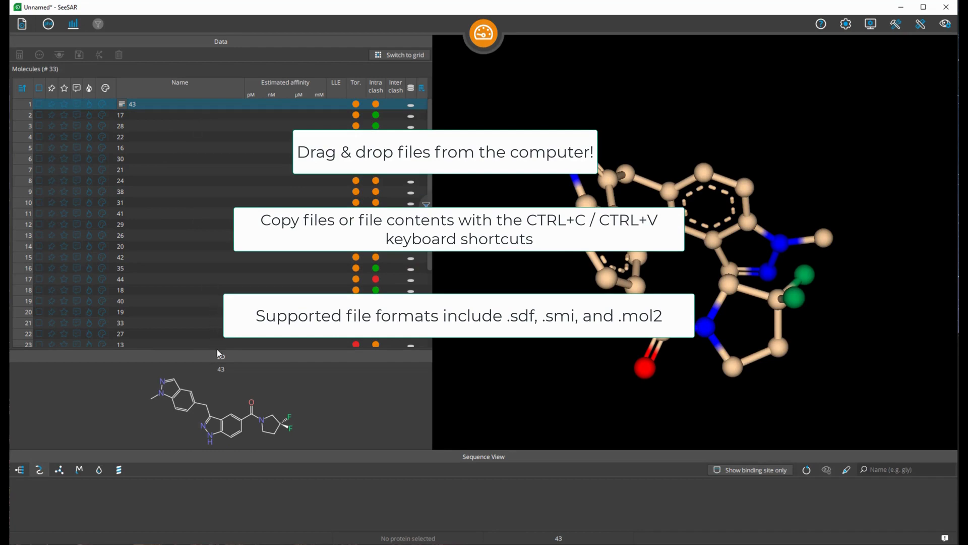
- Enlarge the 2D structure view, browse several molecules in the table, and display molecule 43
{"action": "left_click_drag", "start_coordinate": [217, 348], "coordinate": [220, 301]}
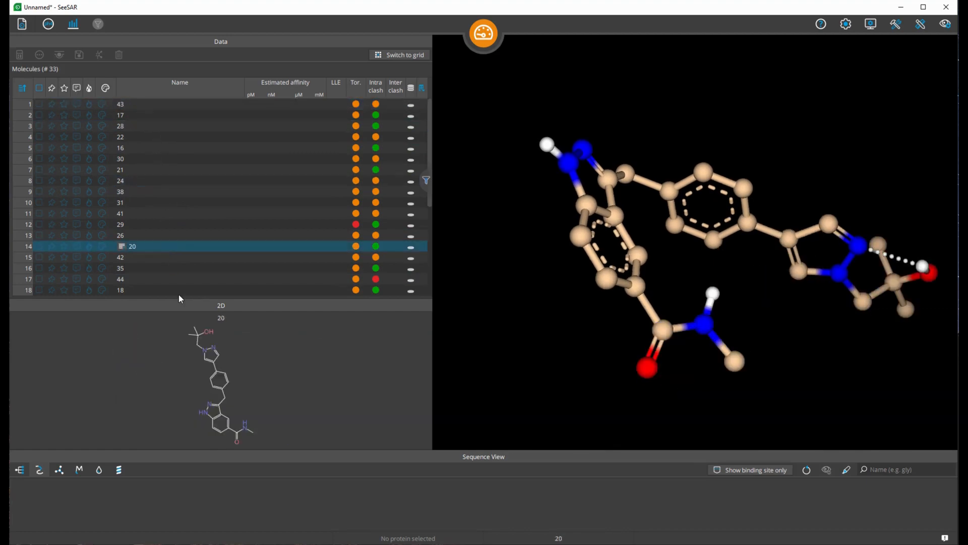
{"action": "scroll", "coordinate": [264, 218], "scroll_direction": "down", "scroll_amount": 2}
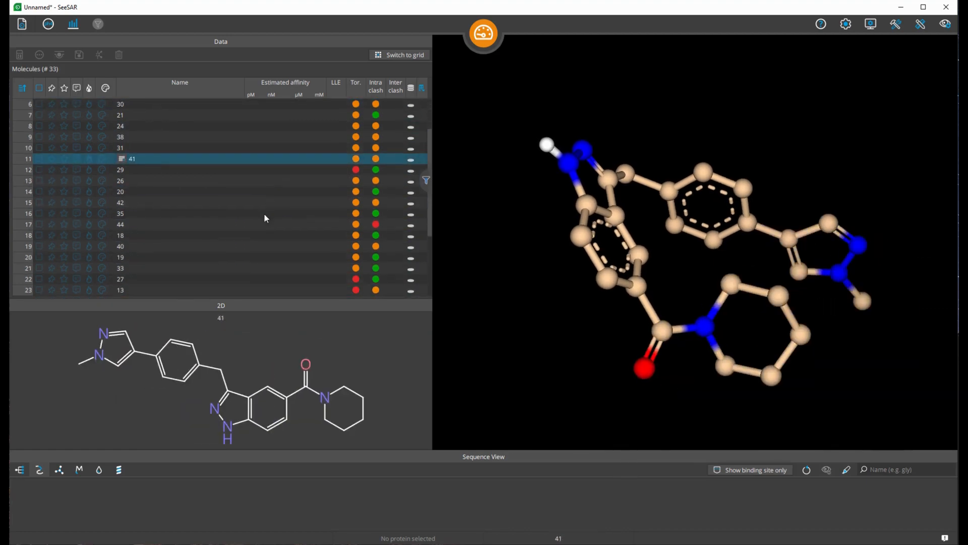
{"action": "scroll", "coordinate": [227, 192], "scroll_direction": "up", "scroll_amount": 2}
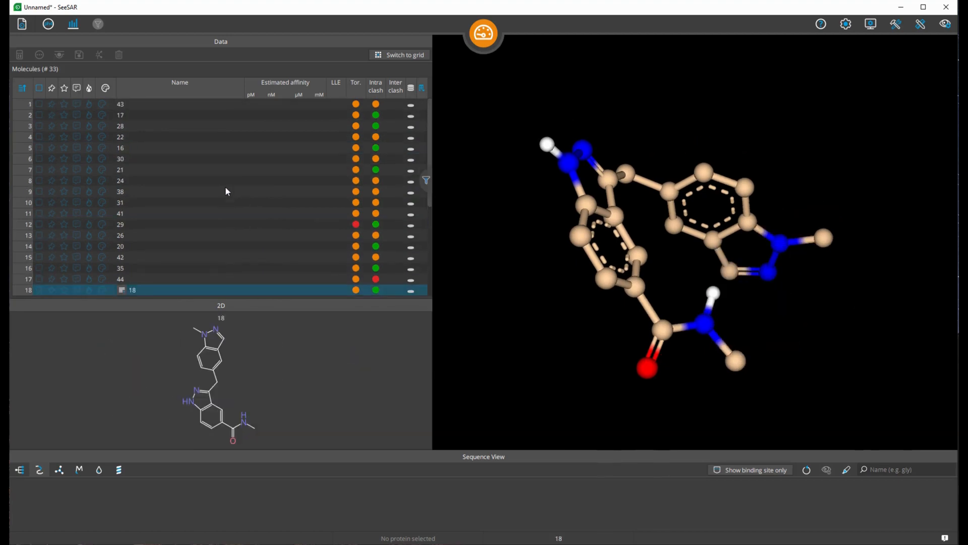
{"action": "left_click", "coordinate": [162, 104]}
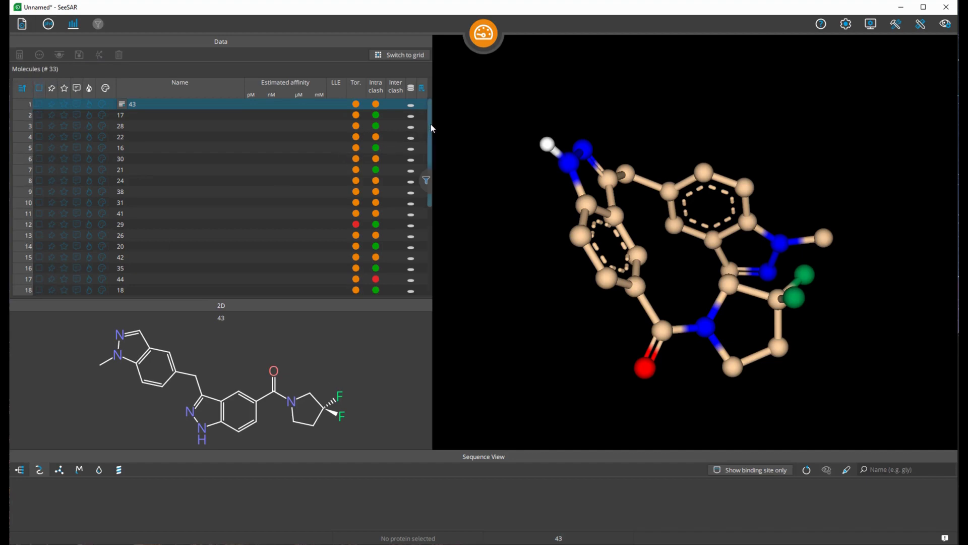
- Examine the full molecule table and its row selection boxes
{"action": "scroll", "coordinate": [427, 141], "scroll_direction": "down", "scroll_amount": 3}
{"action": "scroll", "coordinate": [426, 156], "scroll_direction": "up", "scroll_amount": 3}
{"action": "scroll", "coordinate": [92, 189], "scroll_direction": "down", "scroll_amount": 5}
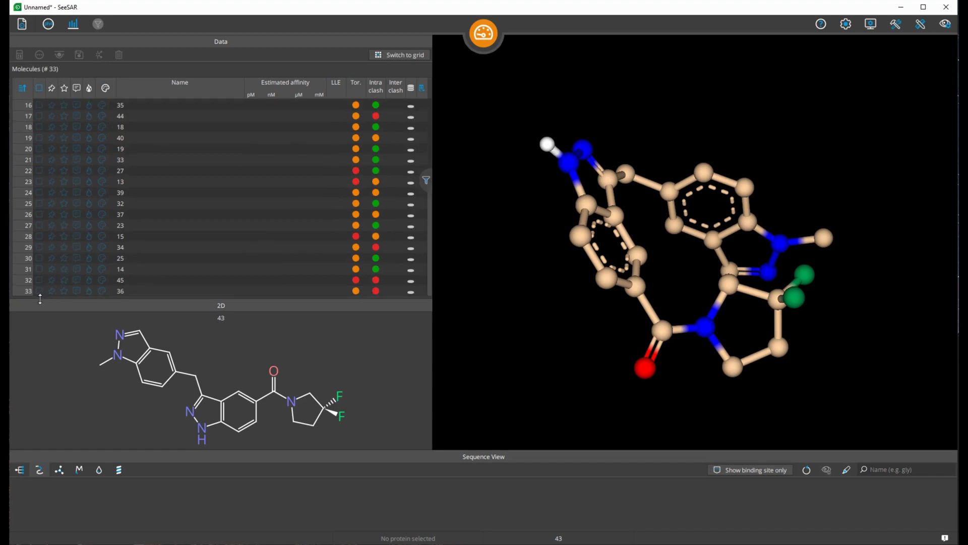
{"action": "scroll", "coordinate": [38, 249], "scroll_direction": "up", "scroll_amount": 5}
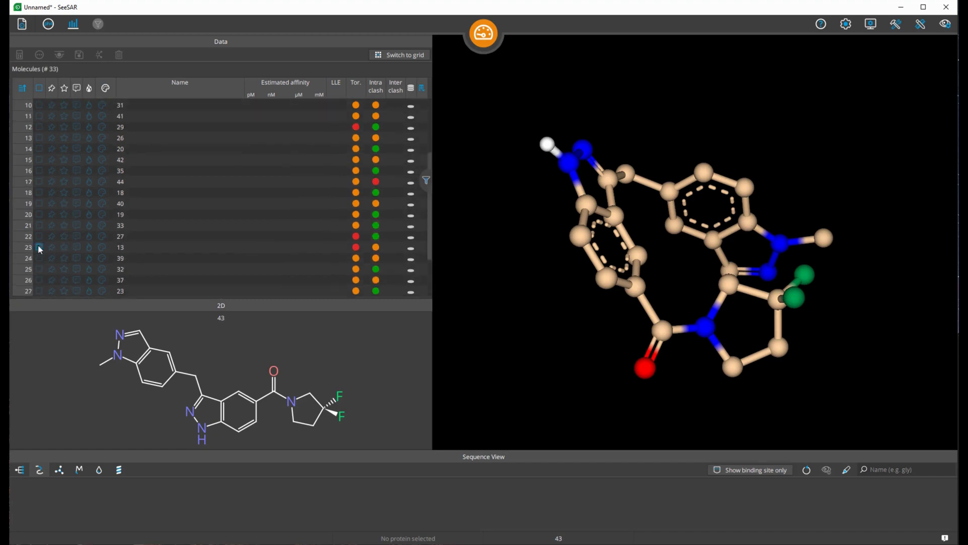
- Look through the molecule table, sort it to show the newest entries first, then restore its original order and display molecule 43
{"action": "scroll", "coordinate": [22, 221], "scroll_direction": "down", "scroll_amount": 5}
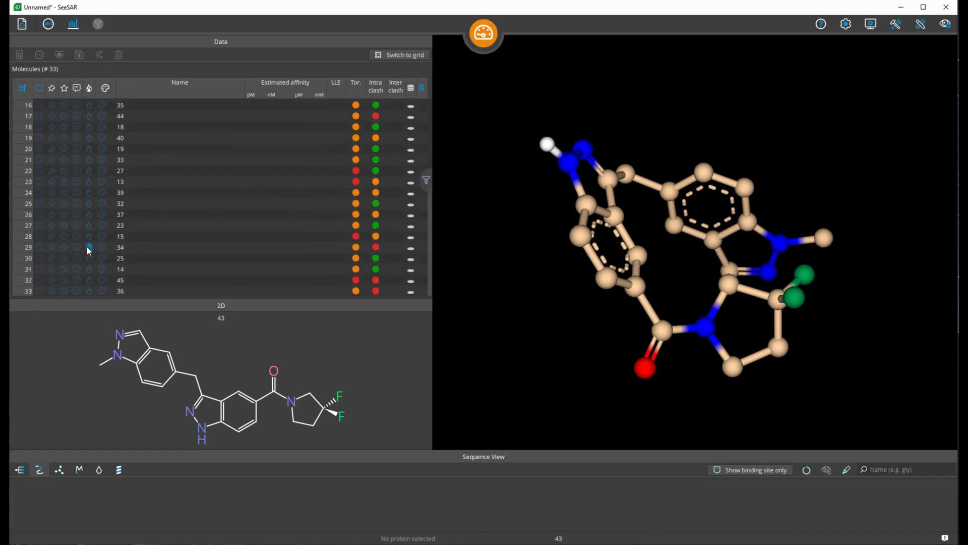
{"action": "scroll", "coordinate": [77, 230], "scroll_direction": "up", "scroll_amount": 5}
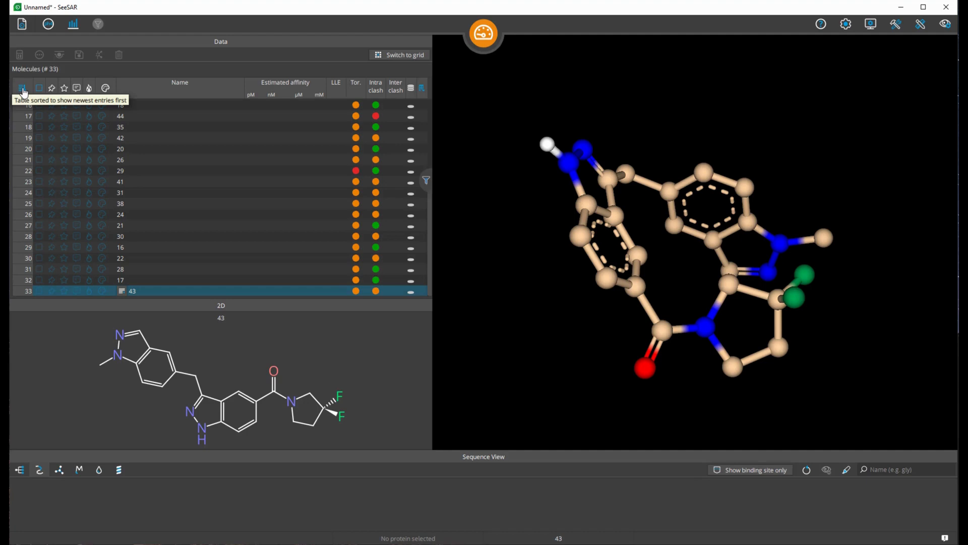
{"action": "scroll", "coordinate": [139, 192], "scroll_direction": "up", "scroll_amount": 5}
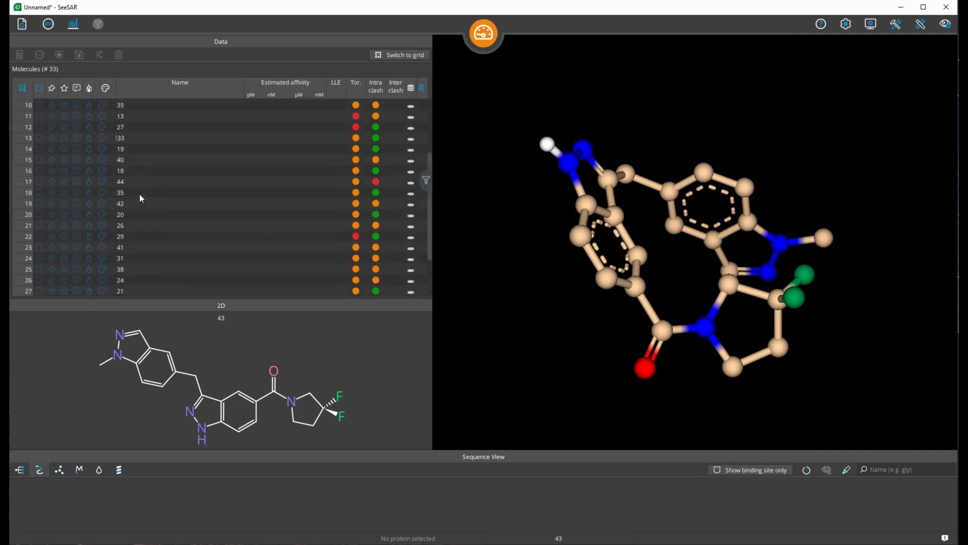
{"action": "left_click", "coordinate": [23, 92]}
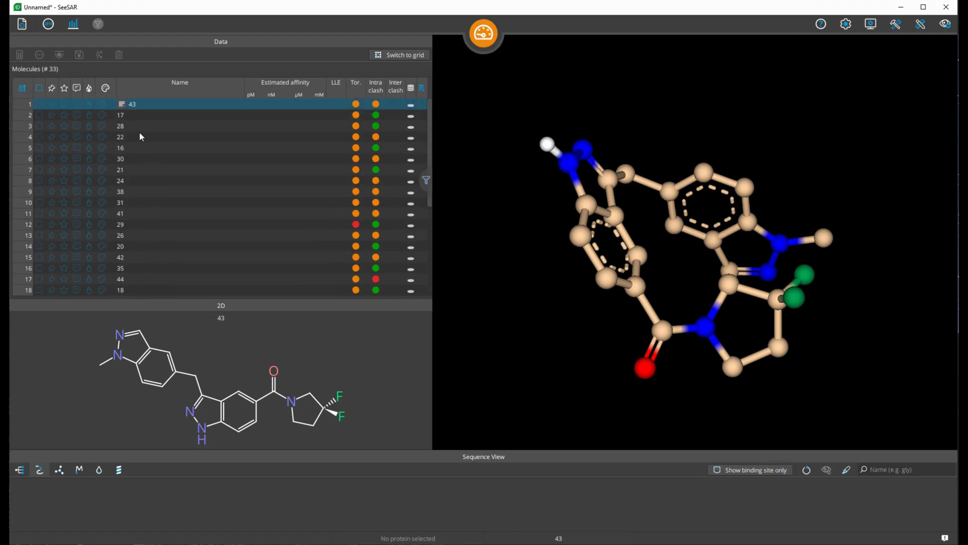
{"action": "left_click", "coordinate": [140, 113]}
{"action": "left_click", "coordinate": [143, 103]}
- Sort the molecule table by name, toggling between ascending and descending order and ending with ascending
{"action": "left_click", "coordinate": [180, 90]}
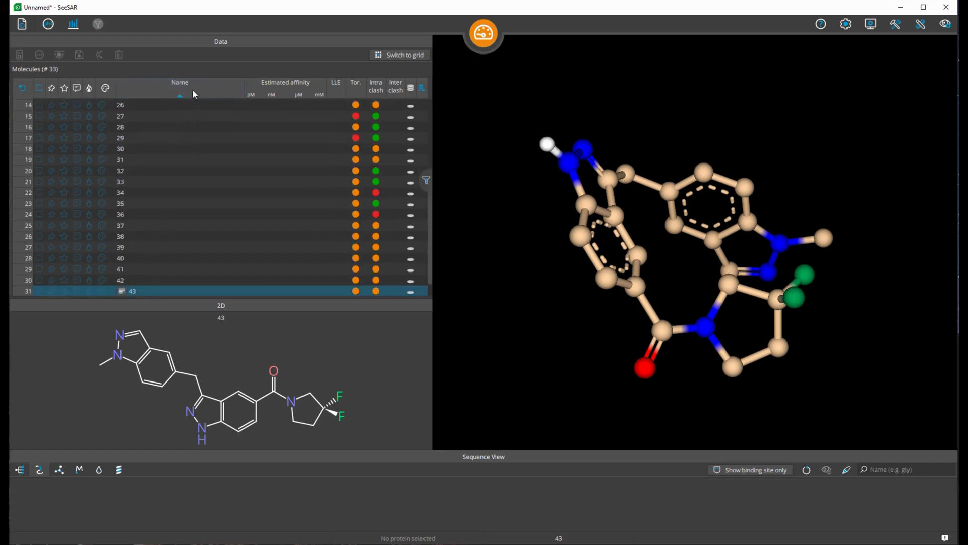
{"action": "left_click", "coordinate": [192, 83]}
{"action": "left_click", "coordinate": [192, 82]}
{"action": "left_click", "coordinate": [191, 83]}
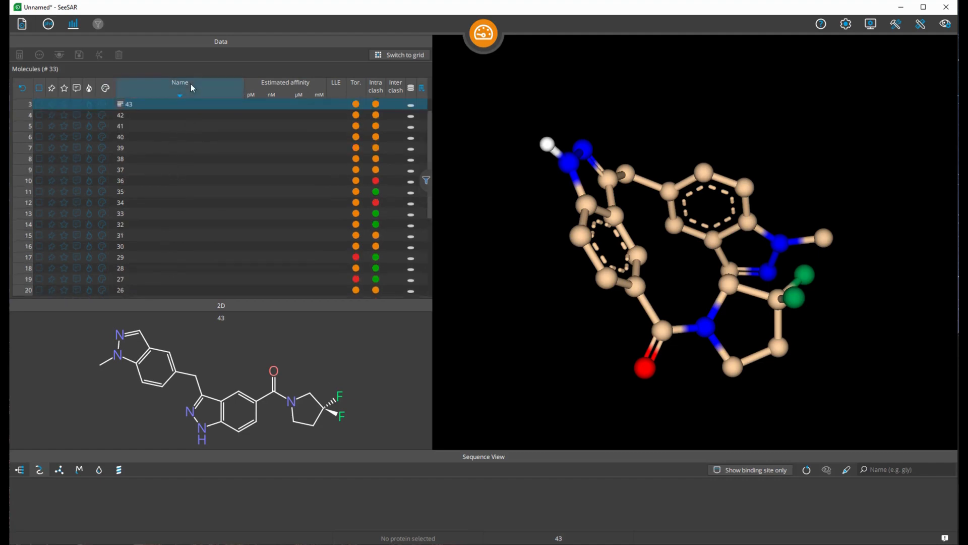
{"action": "left_click", "coordinate": [191, 84]}
{"action": "scroll", "coordinate": [158, 186], "scroll_direction": "up", "scroll_amount": 2}
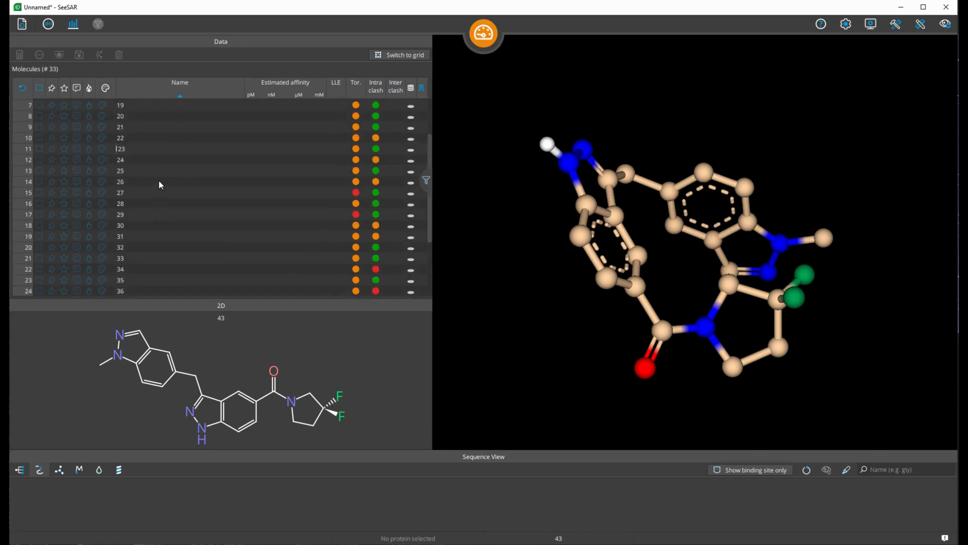
{"action": "scroll", "coordinate": [160, 176], "scroll_direction": "up", "scroll_amount": 2}
- View the structures of molecules 13, 14, 16, 17, 19, 25 and 30 one after another
{"action": "left_click", "coordinate": [130, 104]}
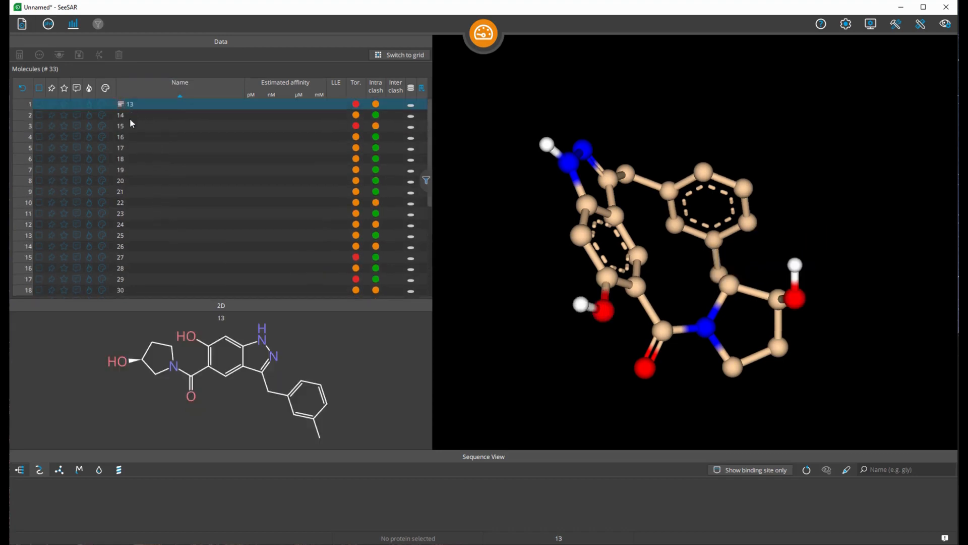
{"action": "left_click", "coordinate": [129, 116]}
{"action": "left_click", "coordinate": [133, 136]}
{"action": "left_click", "coordinate": [134, 147]}
{"action": "left_click", "coordinate": [133, 169]}
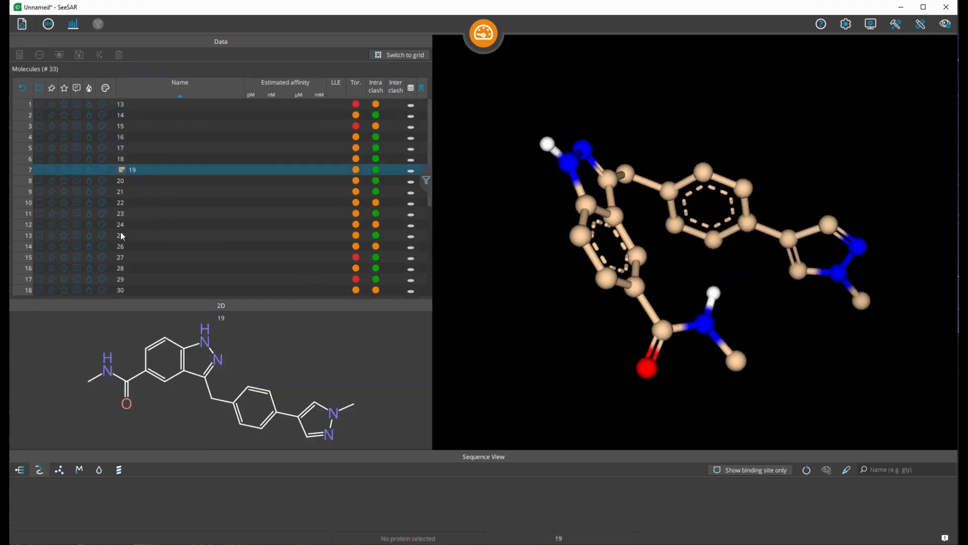
{"action": "left_click", "coordinate": [121, 235]}
{"action": "left_click", "coordinate": [141, 290]}
- Sort the molecules by name in descending order and view the structures of molecules 45, 42, 41, 38 and 34
{"action": "left_click", "coordinate": [204, 93]}
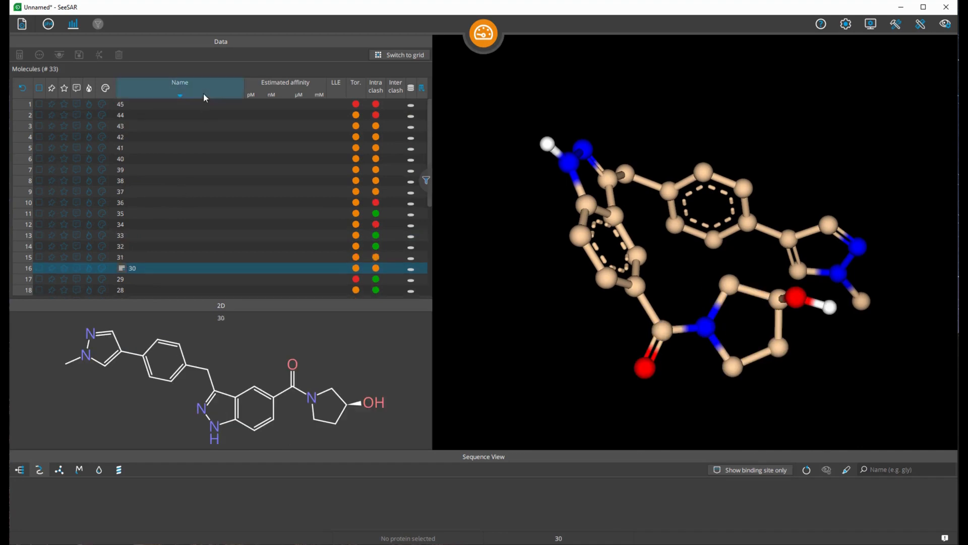
{"action": "left_click", "coordinate": [180, 107]}
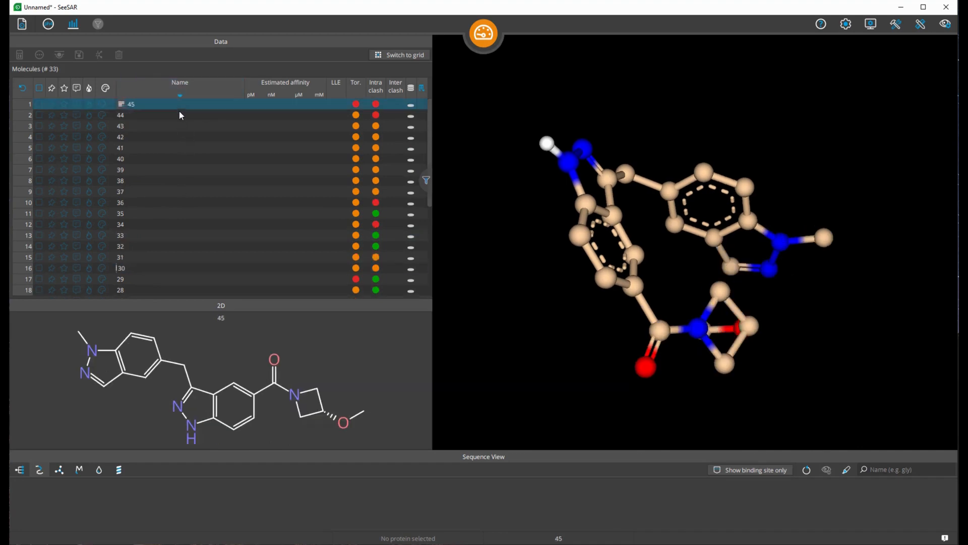
{"action": "left_click", "coordinate": [161, 134]}
{"action": "left_click", "coordinate": [161, 149]}
{"action": "left_click", "coordinate": [162, 180]}
{"action": "left_click", "coordinate": [160, 224]}
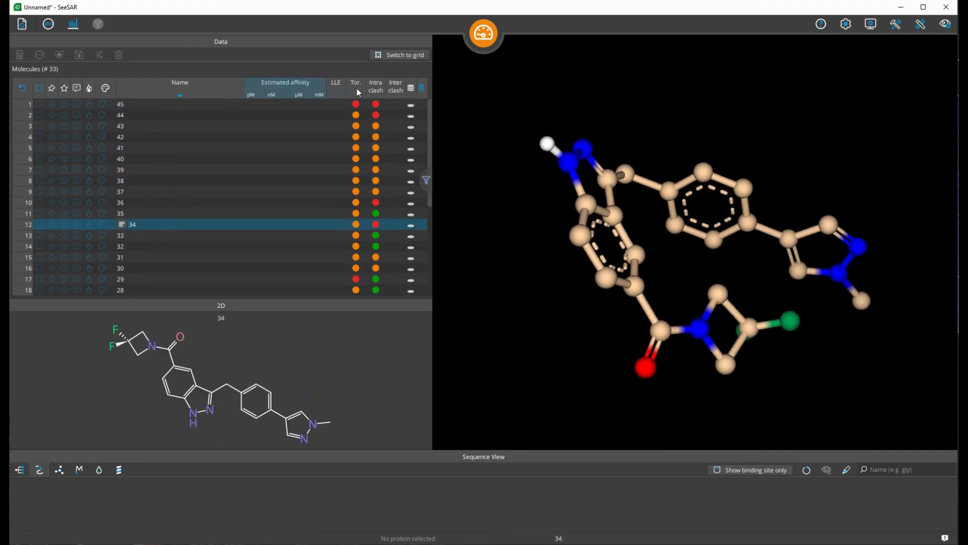
- Sort the molecule table alternately by intramolecular clash and torsion quality, ending with the torsion order
{"action": "left_click", "coordinate": [376, 86]}
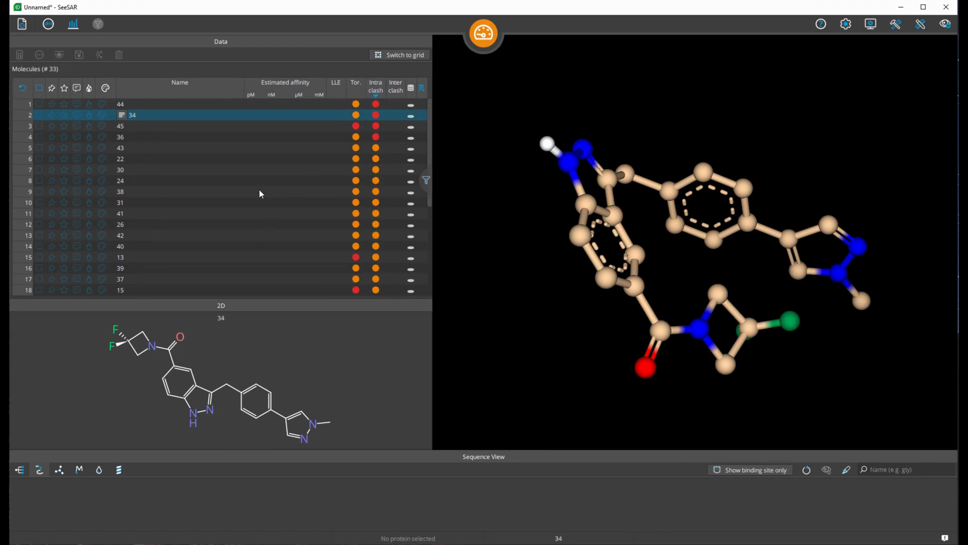
{"action": "left_click", "coordinate": [355, 87]}
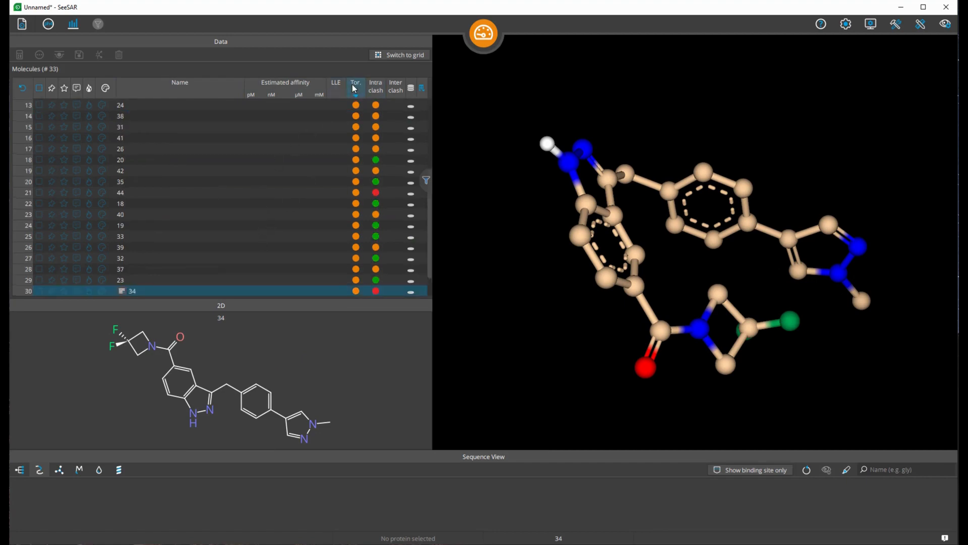
{"action": "scroll", "coordinate": [337, 185], "scroll_direction": "up", "scroll_amount": 2}
{"action": "scroll", "coordinate": [334, 185], "scroll_direction": "up", "scroll_amount": 1}
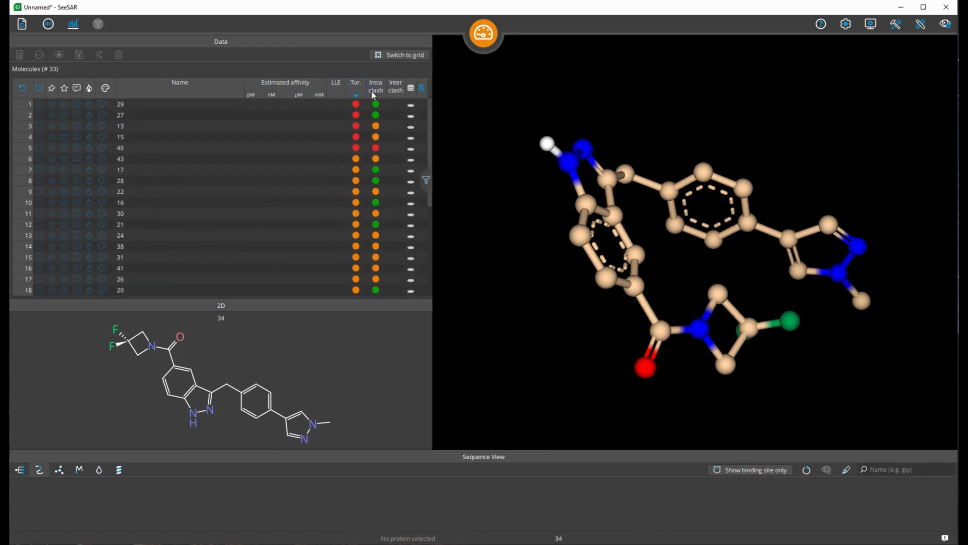
{"action": "left_click", "coordinate": [354, 83]}
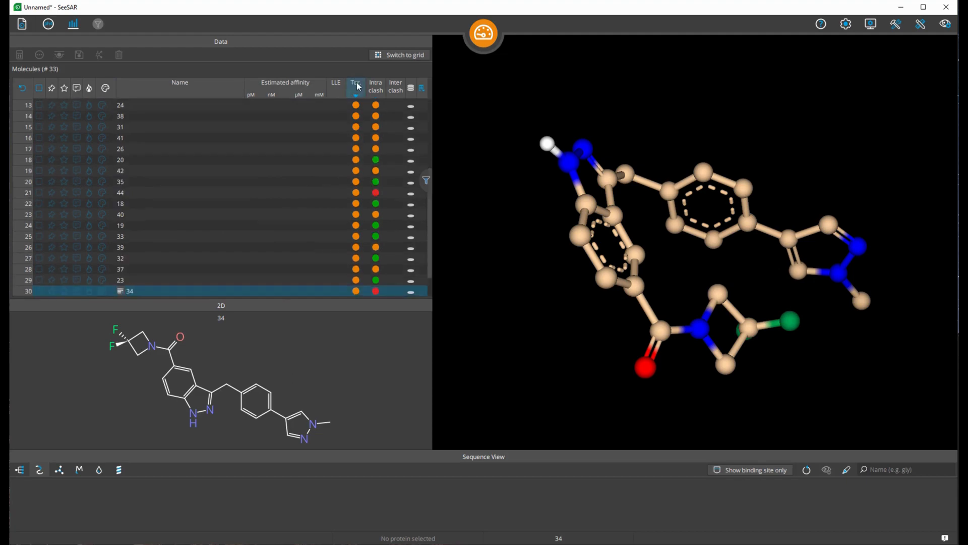
{"action": "left_click", "coordinate": [378, 85]}
{"action": "left_click", "coordinate": [379, 86]}
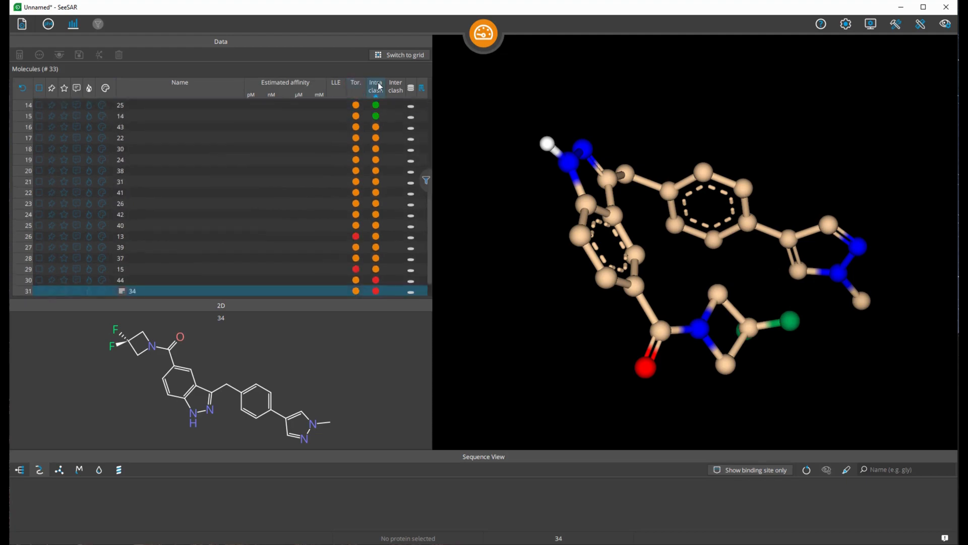
{"action": "left_click", "coordinate": [379, 87]}
{"action": "left_click", "coordinate": [363, 87]}
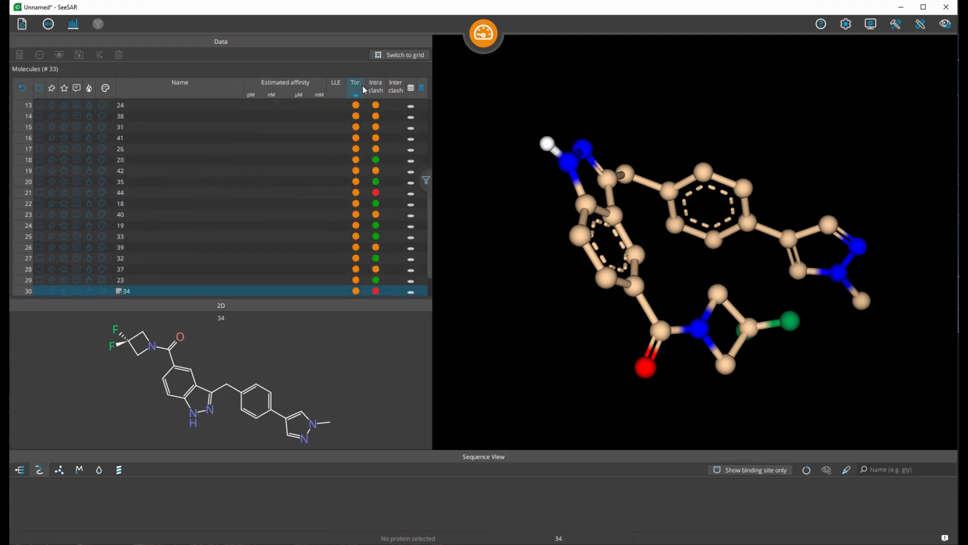
- Sort the molecules by name, reset the table to its original entry order, and display molecule 43
{"action": "left_click", "coordinate": [197, 88]}
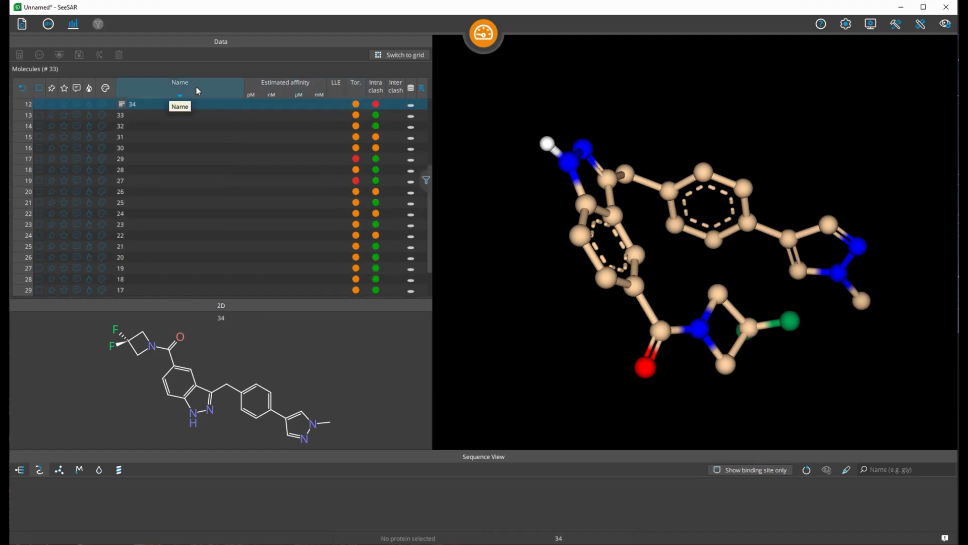
{"action": "left_click", "coordinate": [22, 88]}
{"action": "scroll", "coordinate": [177, 143], "scroll_direction": "up", "scroll_amount": 4}
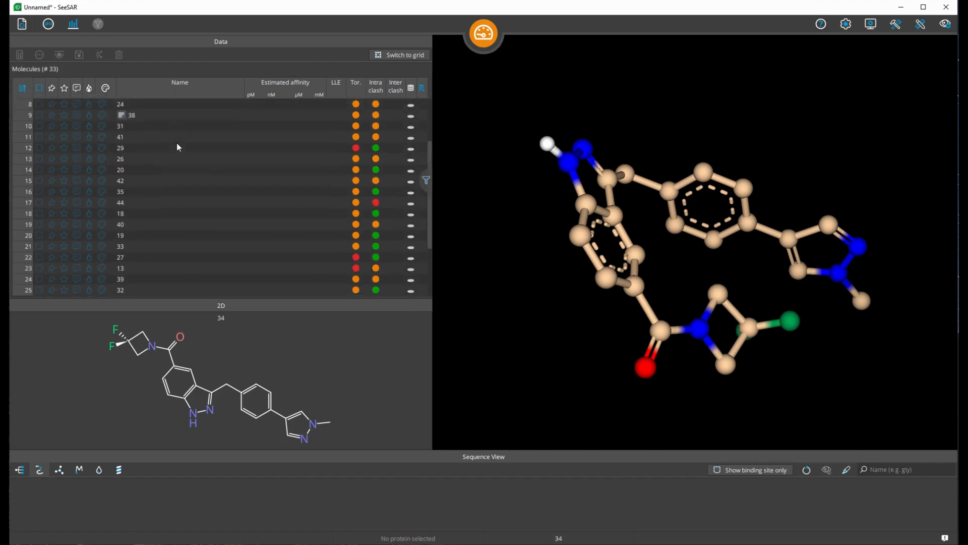
{"action": "left_click", "coordinate": [177, 106]}
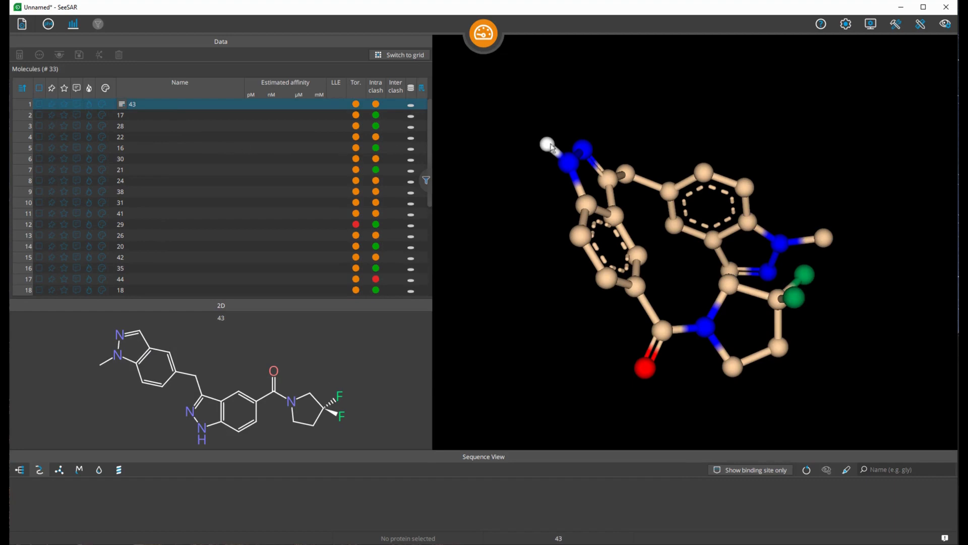
{"action": "left_click_drag", "start_coordinate": [641, 130], "coordinate": [438, 166]}
{"action": "left_click_drag", "start_coordinate": [500, 163], "coordinate": [504, 202]}
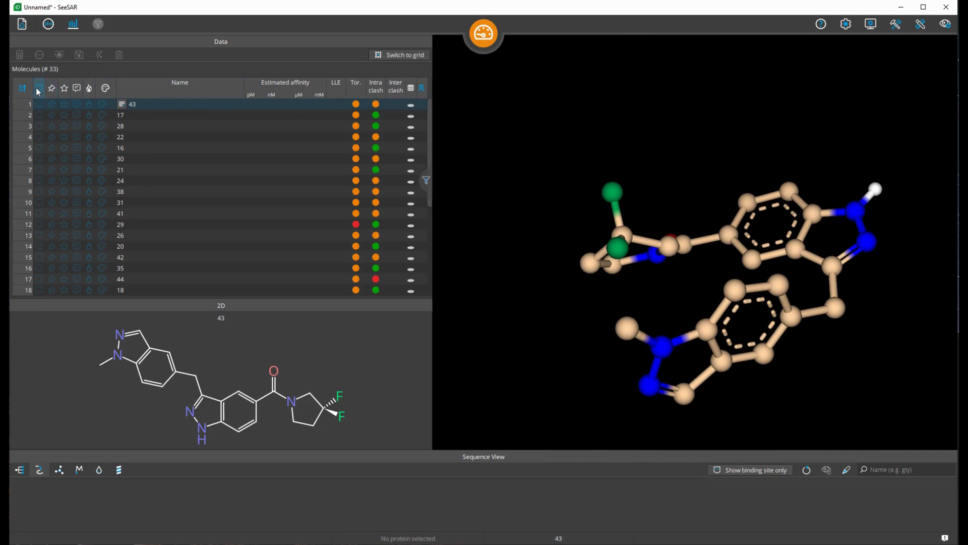
- Check molecules 43, 17 and 28, extend the check marks to all molecules, and uncheck them all
{"action": "left_click", "coordinate": [40, 106]}
{"action": "left_click", "coordinate": [39, 115]}
{"action": "left_click", "coordinate": [39, 126]}
{"action": "right_click", "coordinate": [40, 104]}
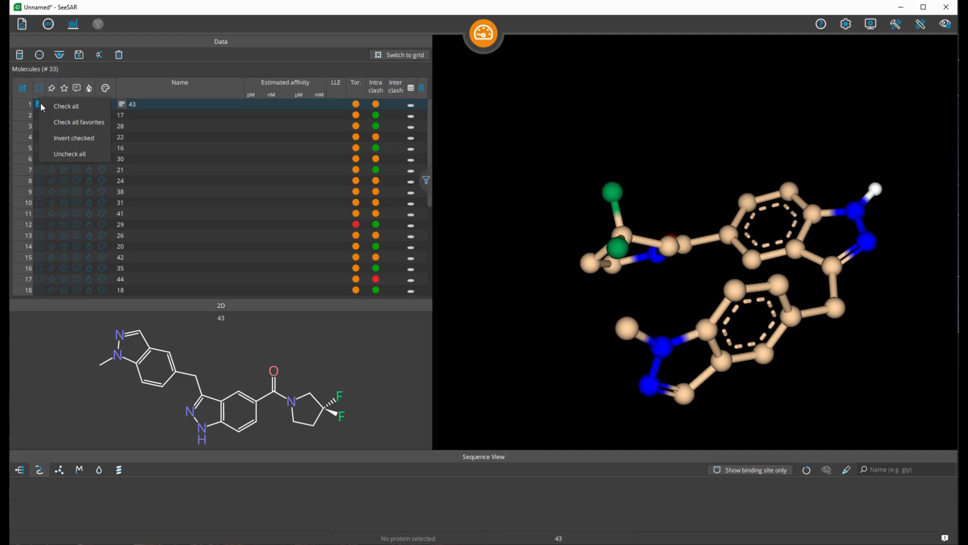
{"action": "left_click", "coordinate": [51, 106]}
{"action": "left_click", "coordinate": [38, 89]}
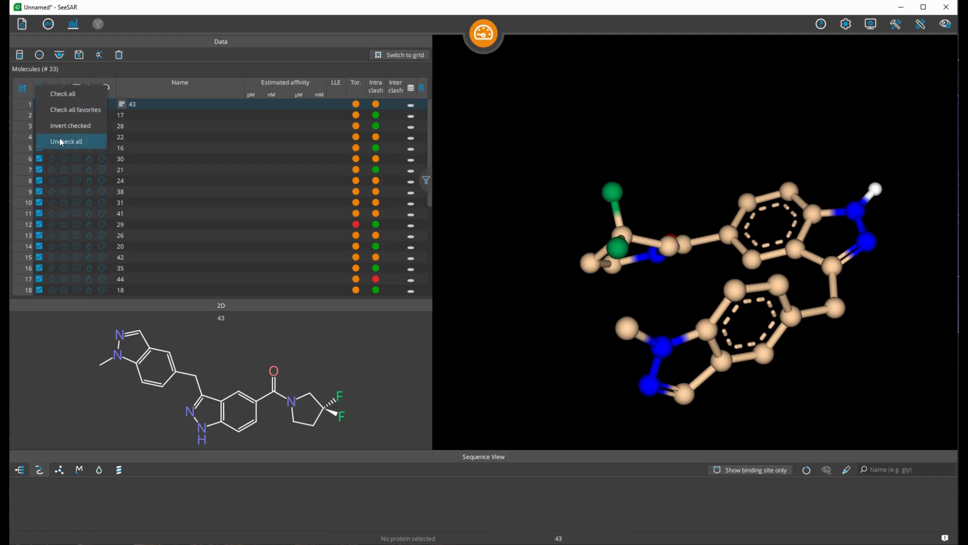
{"action": "left_click", "coordinate": [64, 141]}
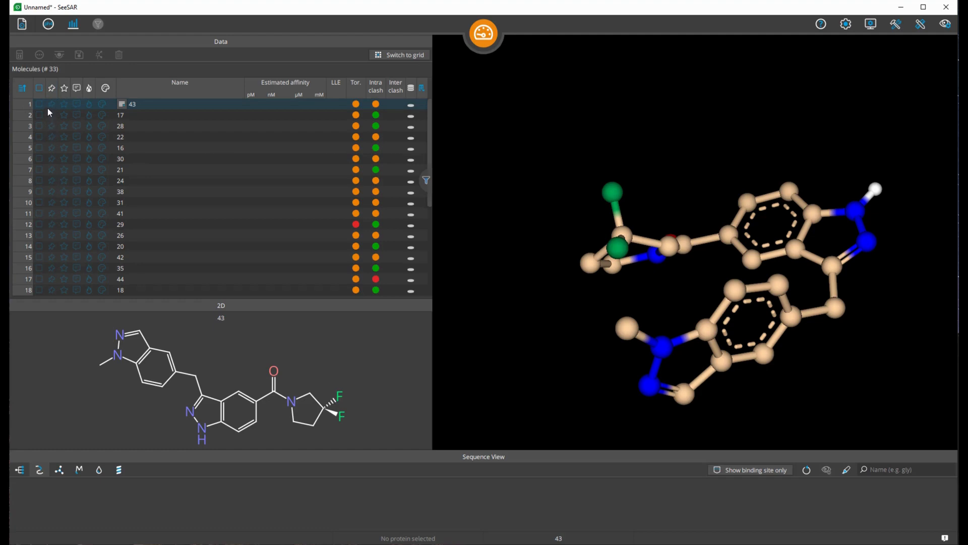
- Pin molecule 22 instead of molecule 43 and display molecule 22 in the 3D view
{"action": "left_click_drag", "start_coordinate": [628, 156], "coordinate": [597, 155]}
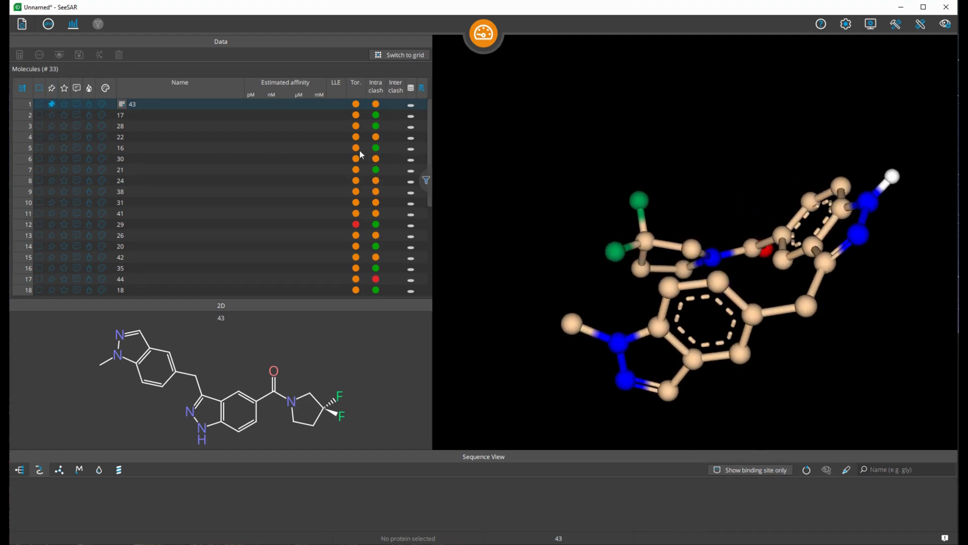
{"action": "left_click", "coordinate": [52, 137]}
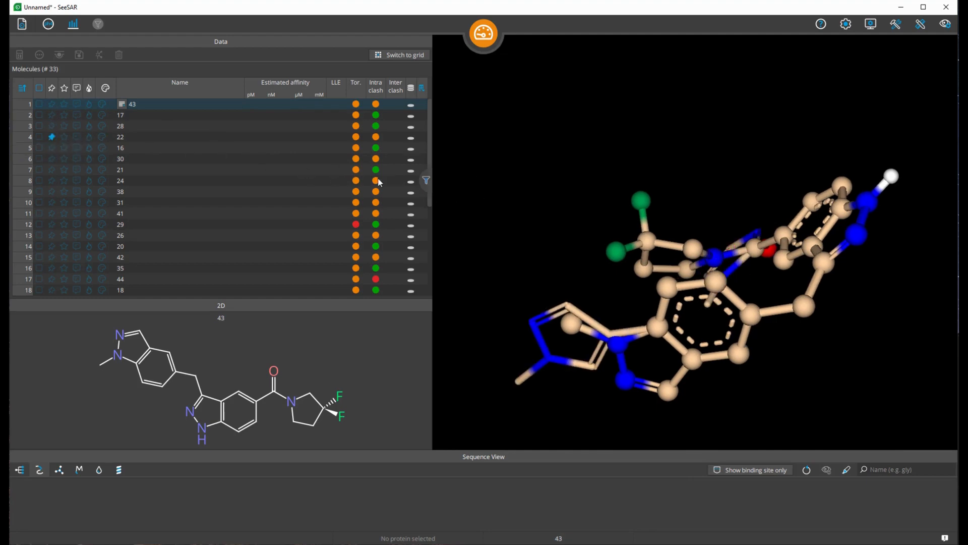
{"action": "left_click", "coordinate": [208, 138]}
{"action": "left_click_drag", "start_coordinate": [657, 174], "coordinate": [655, 242]}
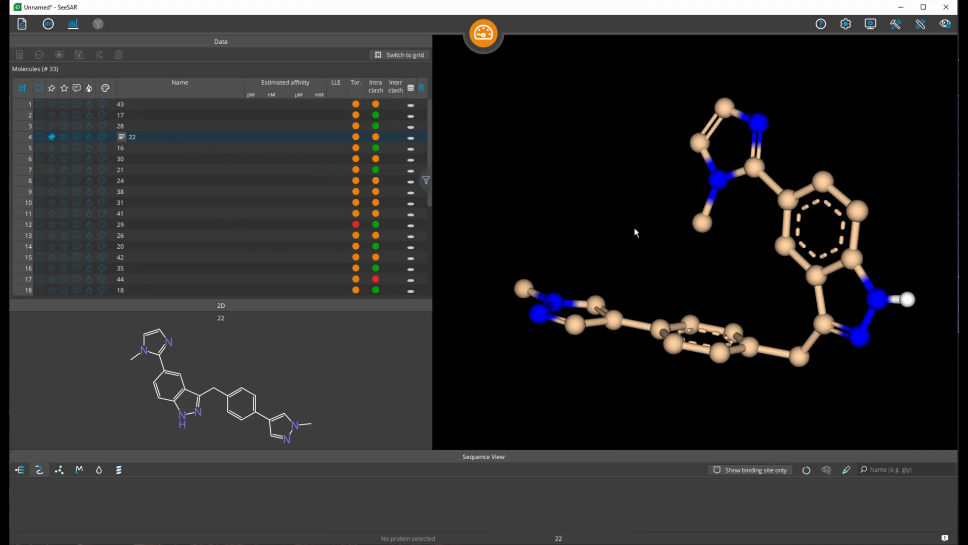
{"action": "left_click_drag", "start_coordinate": [630, 244], "coordinate": [514, 165]}
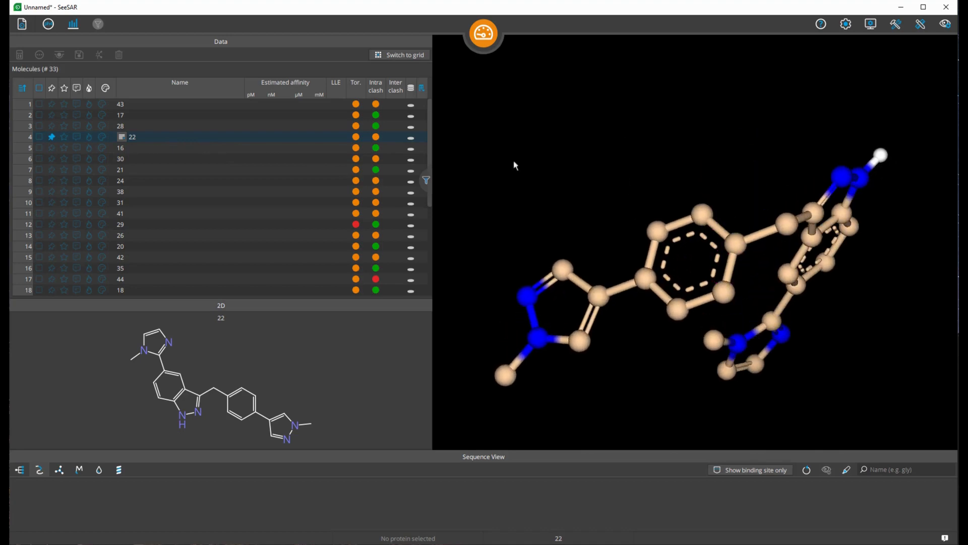
- Compare molecules 42, 18, 33, 27 and 35 with pinned molecule 22, and return to molecule 22
{"action": "left_click", "coordinate": [251, 257]}
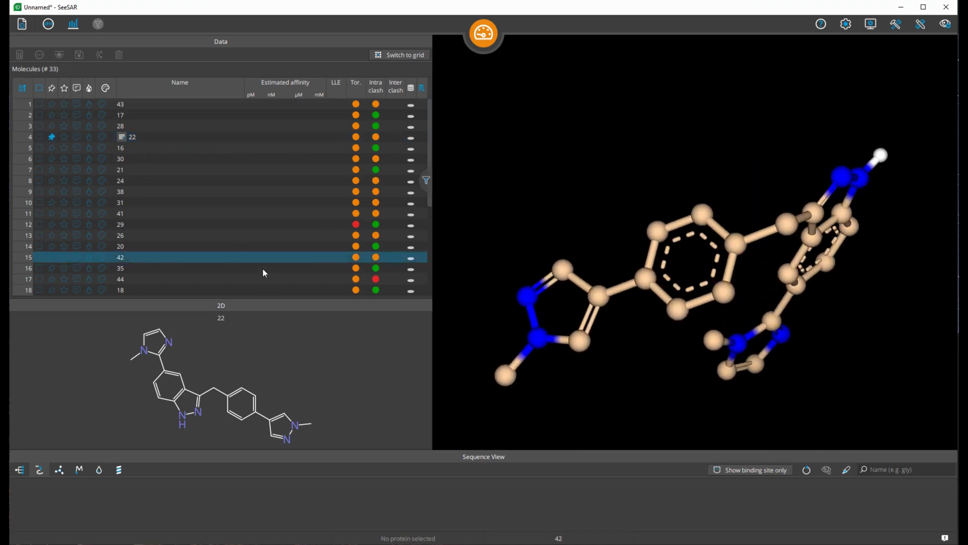
{"action": "left_click", "coordinate": [265, 289]}
{"action": "scroll", "coordinate": [271, 224], "scroll_direction": "down", "scroll_amount": 2}
{"action": "left_click", "coordinate": [237, 268]}
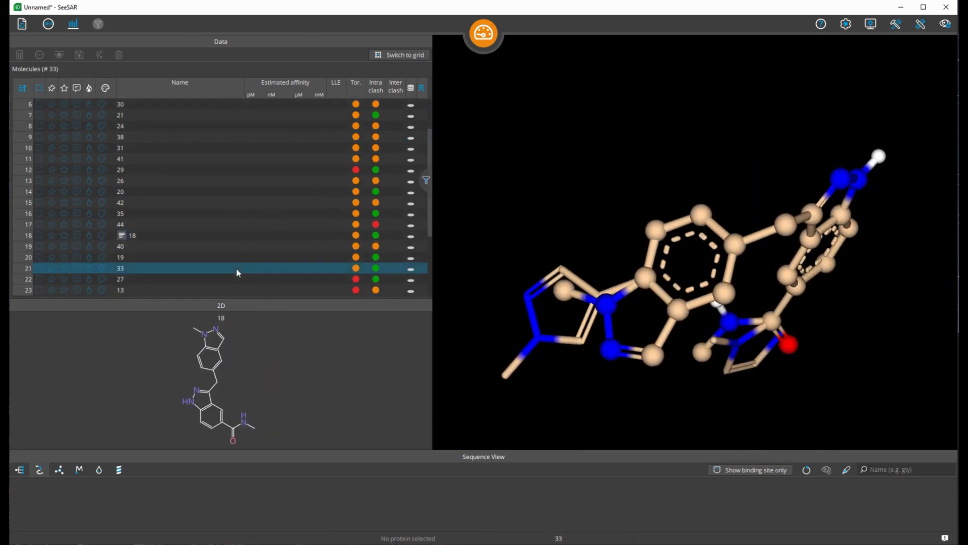
{"action": "left_click", "coordinate": [282, 276]}
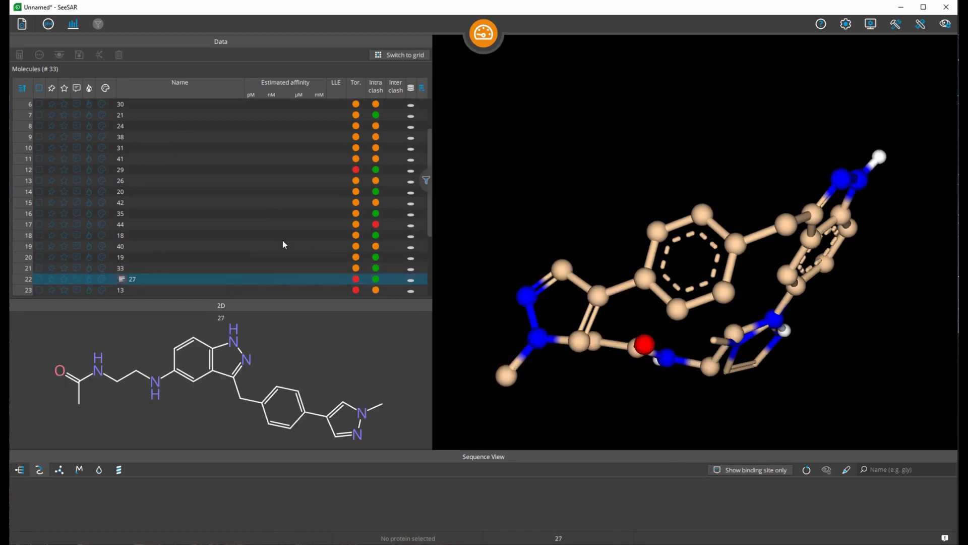
{"action": "left_click", "coordinate": [280, 214]}
{"action": "scroll", "coordinate": [259, 181], "scroll_direction": "up", "scroll_amount": 2}
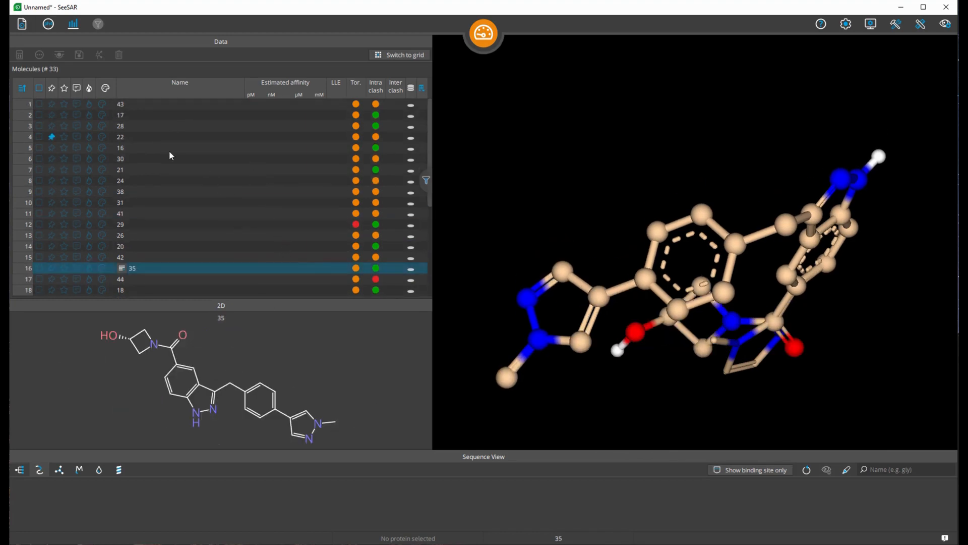
{"action": "left_click", "coordinate": [163, 137]}
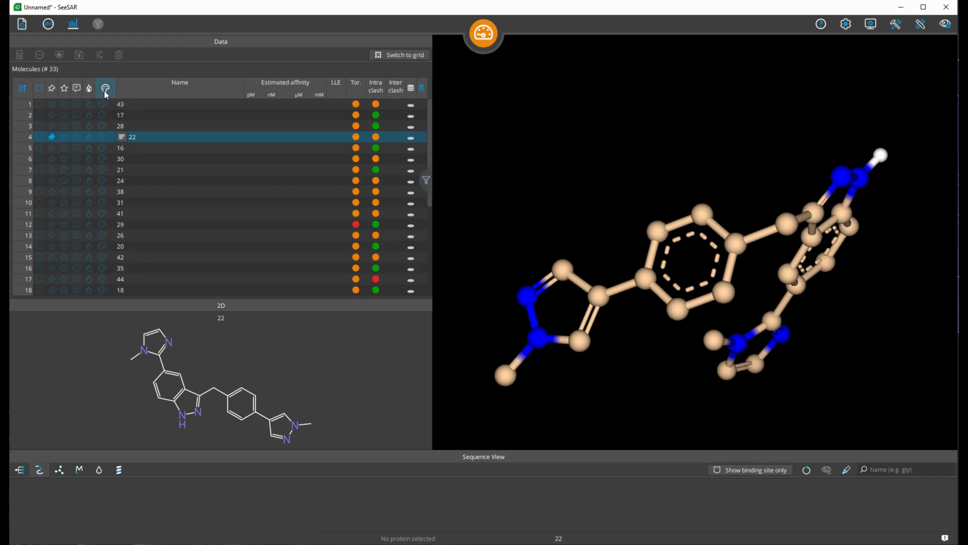
- Colour molecule 22 light green (RGB 128, 255, 128)
{"action": "left_click", "coordinate": [103, 137]}
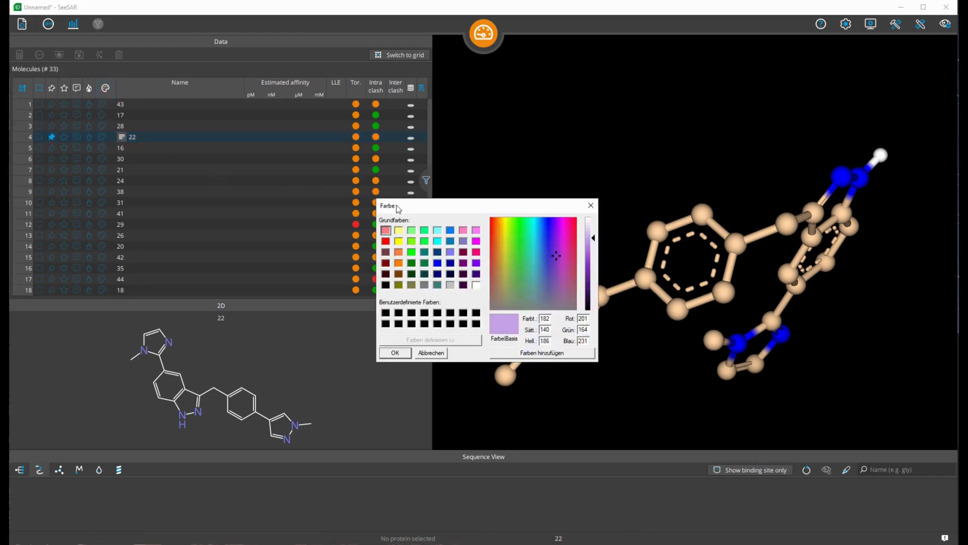
{"action": "left_click_drag", "start_coordinate": [399, 209], "coordinate": [482, 111]}
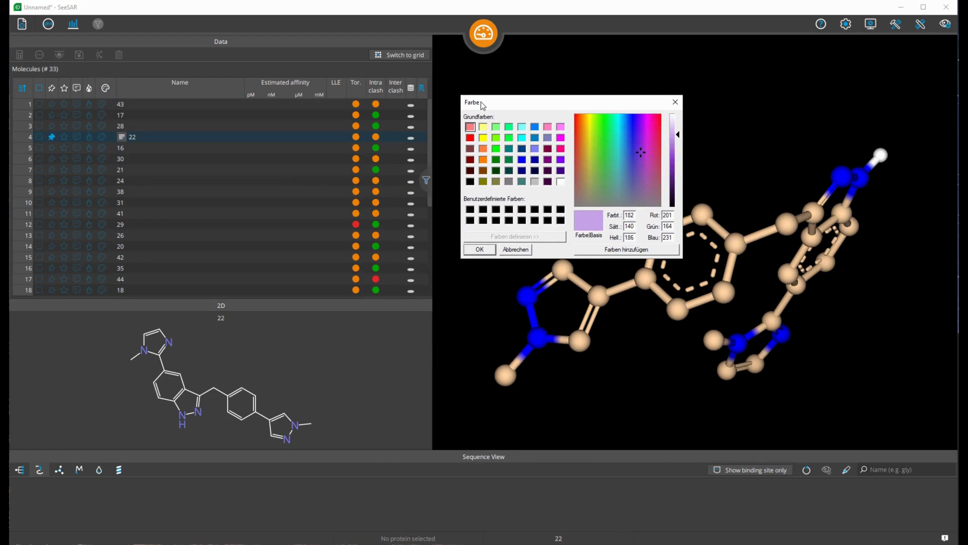
{"action": "left_click_drag", "start_coordinate": [482, 106], "coordinate": [482, 105]}
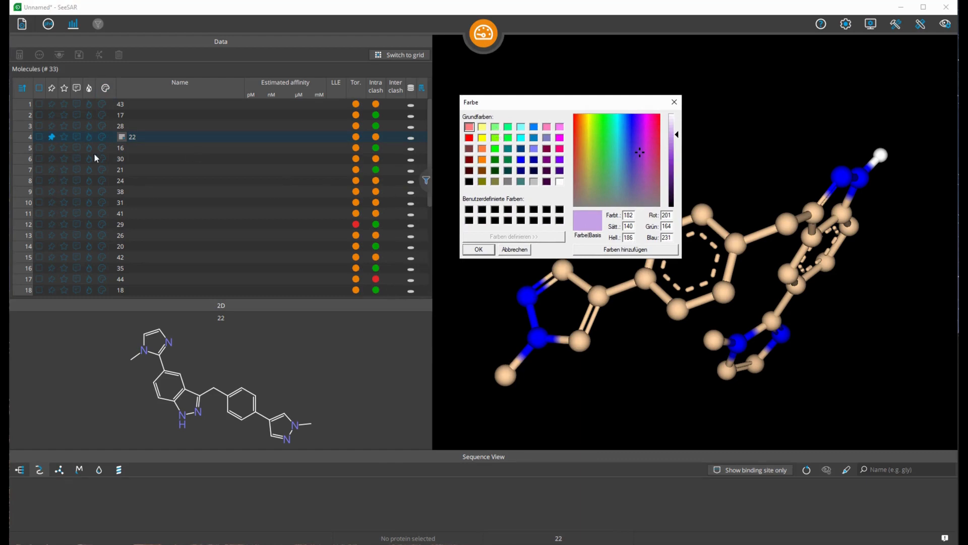
{"action": "left_click", "coordinate": [495, 127]}
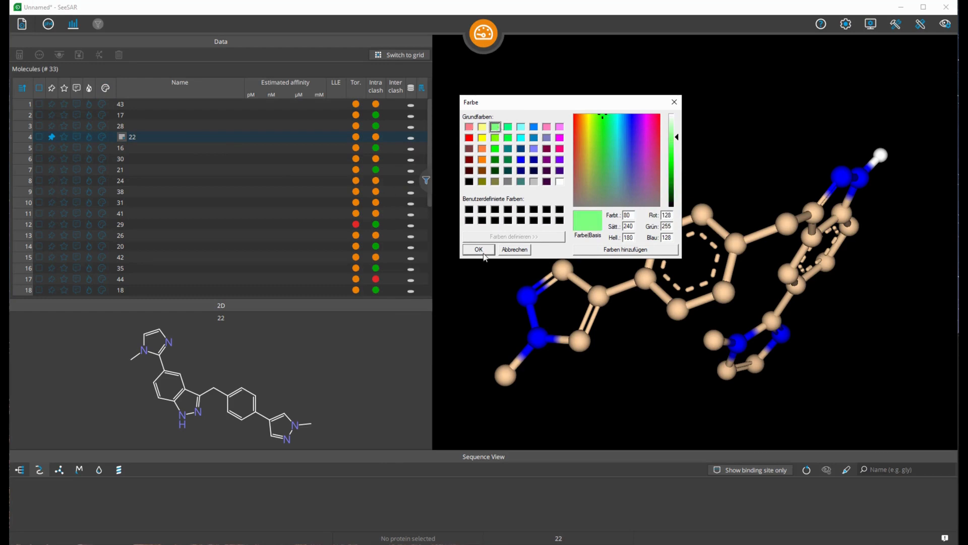
{"action": "left_click", "coordinate": [479, 249]}
- Compare molecules 31, 20, 41, 17, 21 and 42 with the pinned molecule 22 in the 3D view
{"action": "left_click_drag", "start_coordinate": [542, 150], "coordinate": [560, 286]}
{"action": "left_click", "coordinate": [175, 204]}
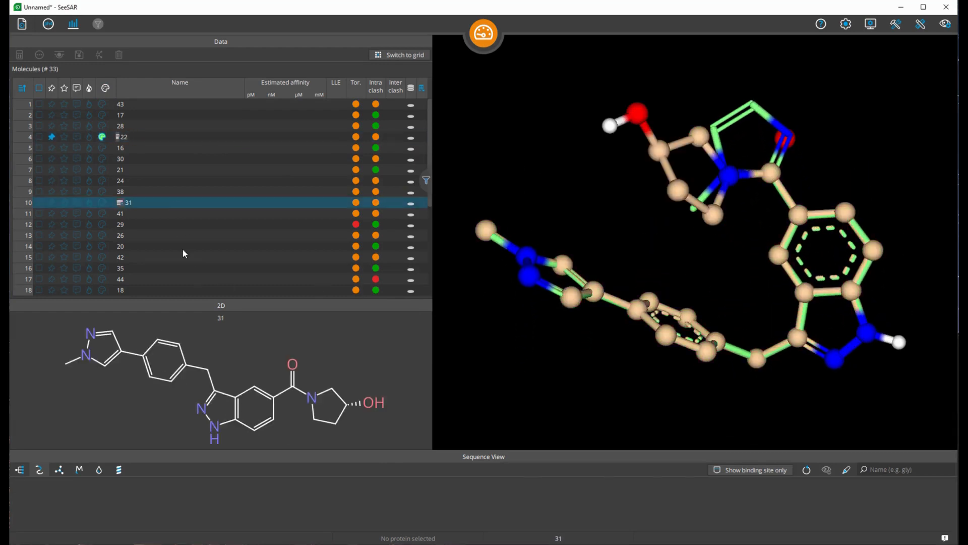
{"action": "left_click", "coordinate": [189, 249]}
{"action": "left_click", "coordinate": [243, 205]}
{"action": "left_click_drag", "start_coordinate": [657, 151], "coordinate": [587, 152]}
{"action": "left_click", "coordinate": [201, 210]}
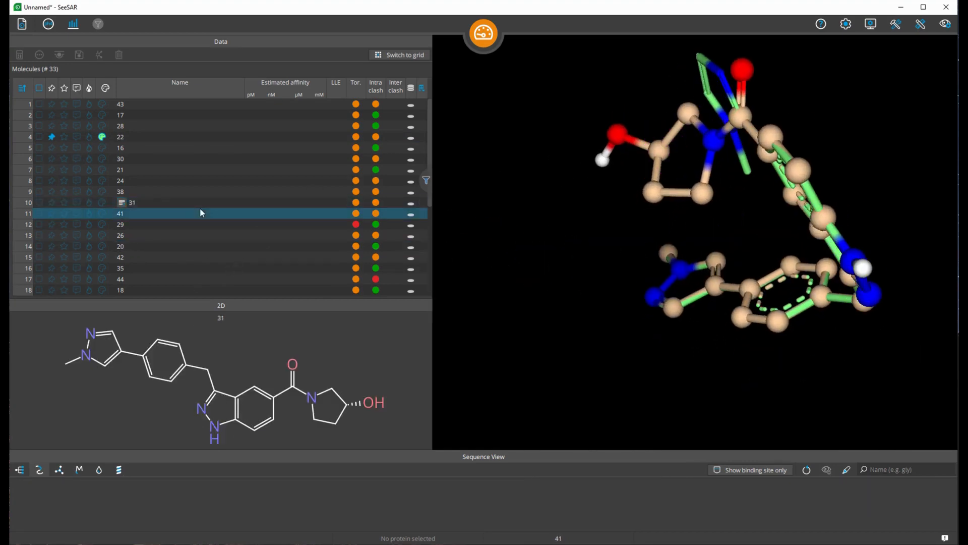
{"action": "left_click", "coordinate": [185, 116]}
{"action": "left_click", "coordinate": [180, 172]}
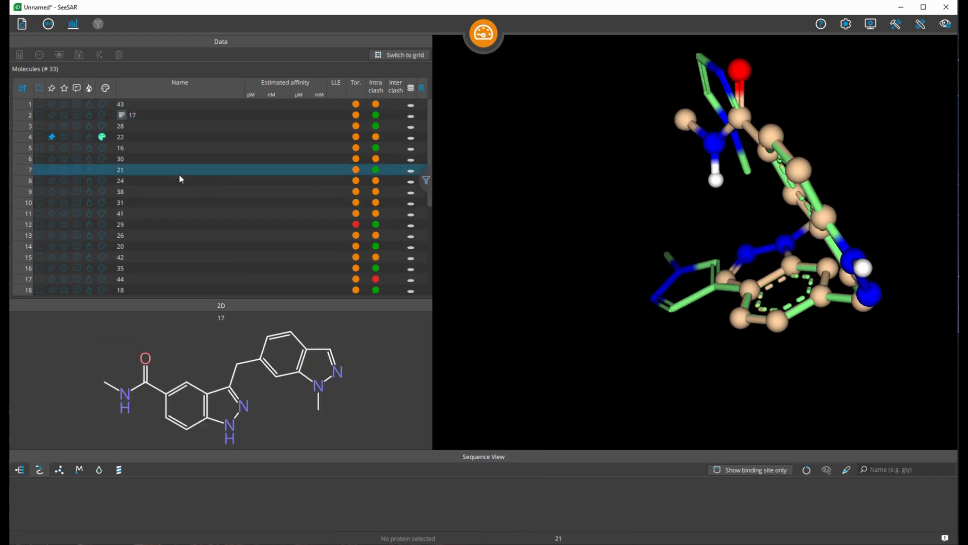
{"action": "left_click", "coordinate": [186, 213]}
{"action": "left_click", "coordinate": [216, 258]}
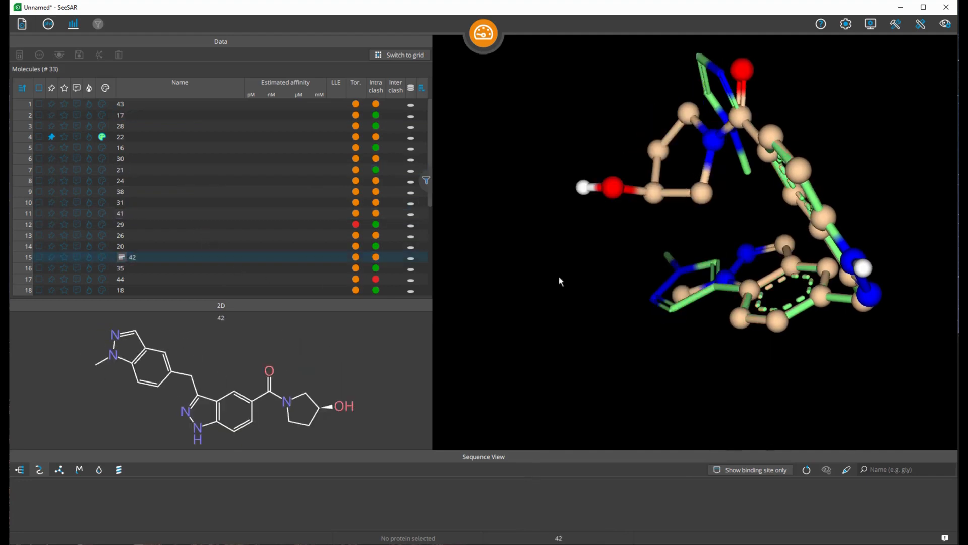
- Unpin molecule 22, reset its colour, and view molecule 42 on its own in 3D
{"action": "left_click_drag", "start_coordinate": [558, 275], "coordinate": [600, 184]}
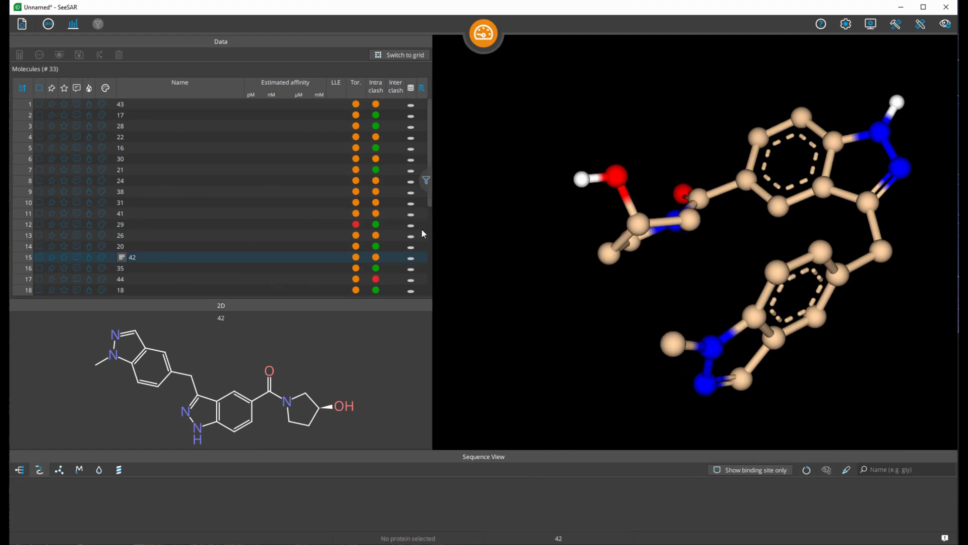
{"action": "mouse_move", "coordinate": [533, 260]}
{"action": "left_mouse_down"}
{"action": "mouse_move", "coordinate": [519, 241]}
{"action": "mouse_move", "coordinate": [479, 240]}
{"action": "left_mouse_up"}
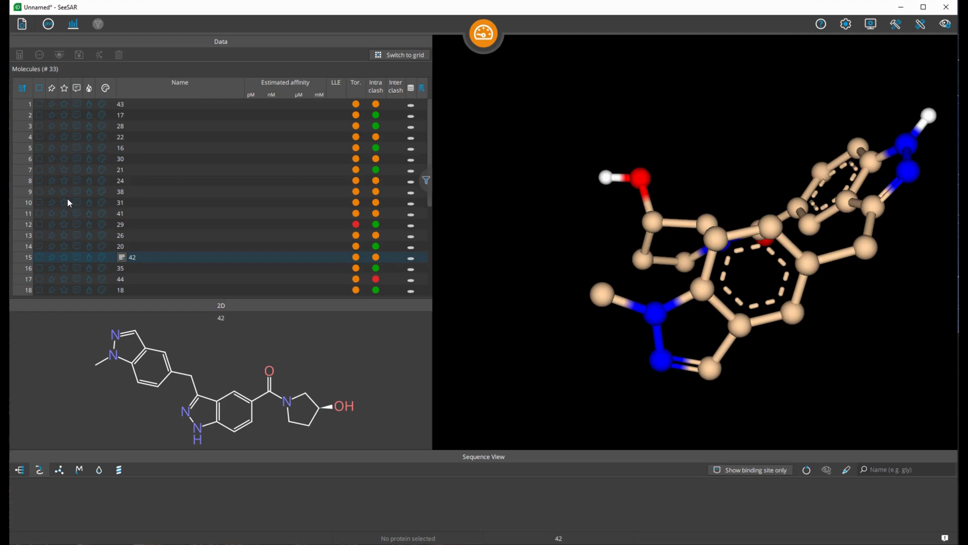
- Mark molecules 30, 31, 29, 20 and 17 as favourites
{"action": "left_click", "coordinate": [64, 158]}
{"action": "left_click", "coordinate": [39, 89]}
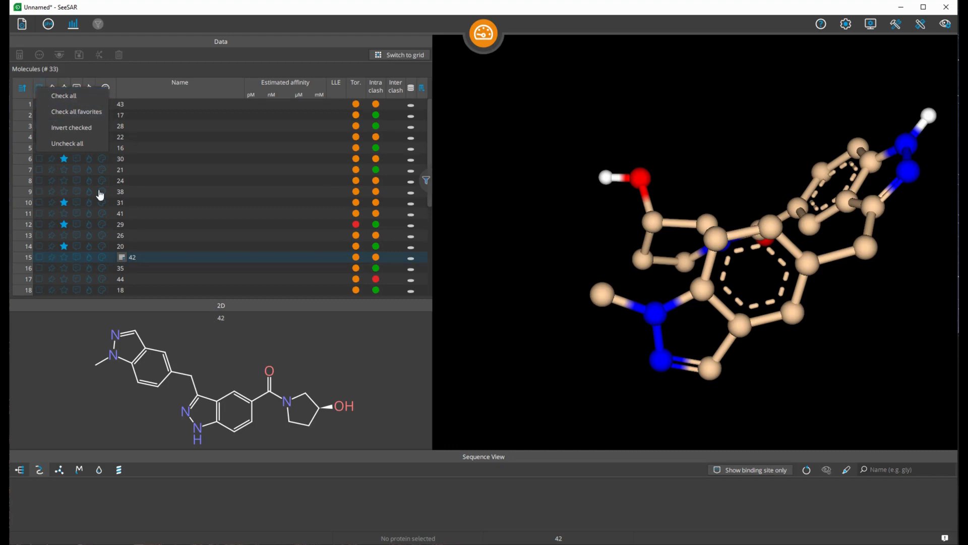
{"action": "left_click", "coordinate": [163, 76]}
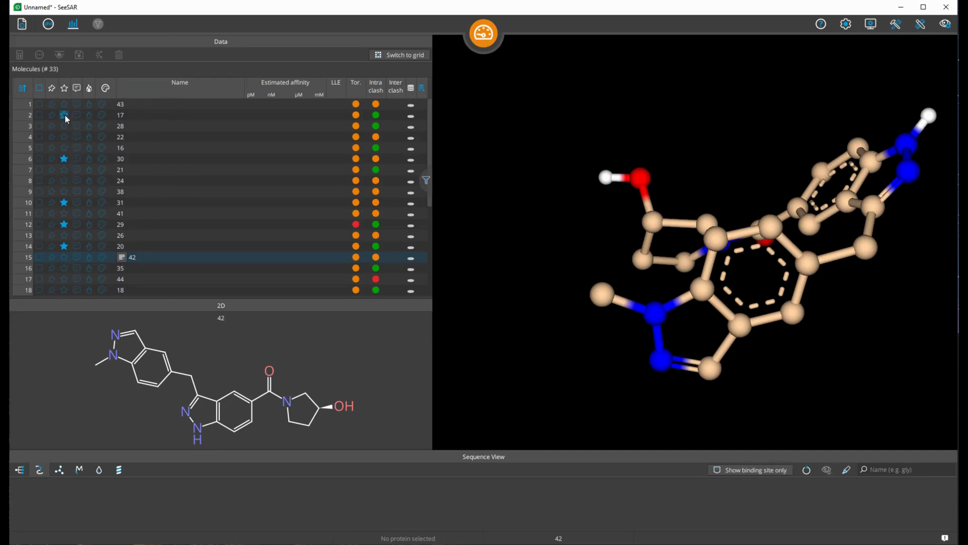
- Check all favourite molecules, then uncheck all molecules and clear the favourite marks
{"action": "left_click", "coordinate": [42, 90]}
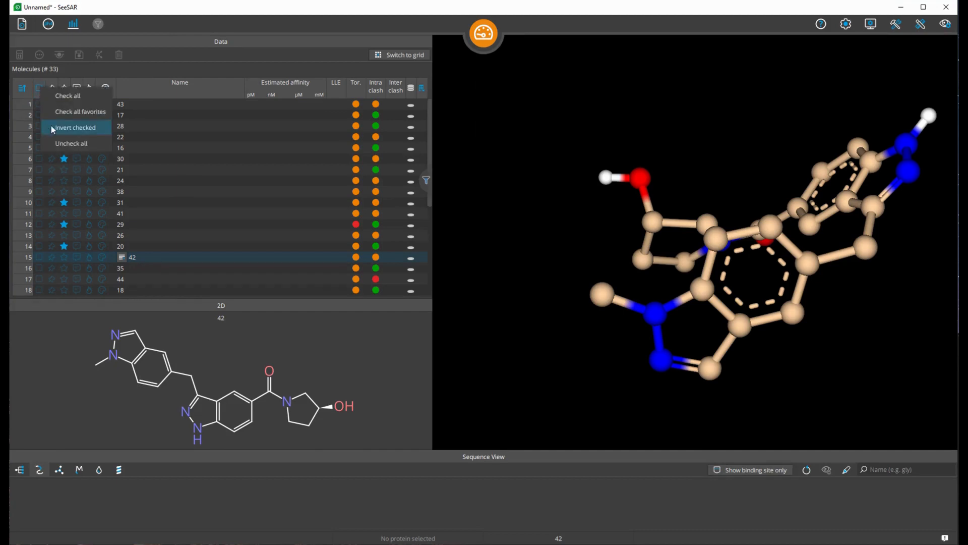
{"action": "left_click", "coordinate": [92, 113]}
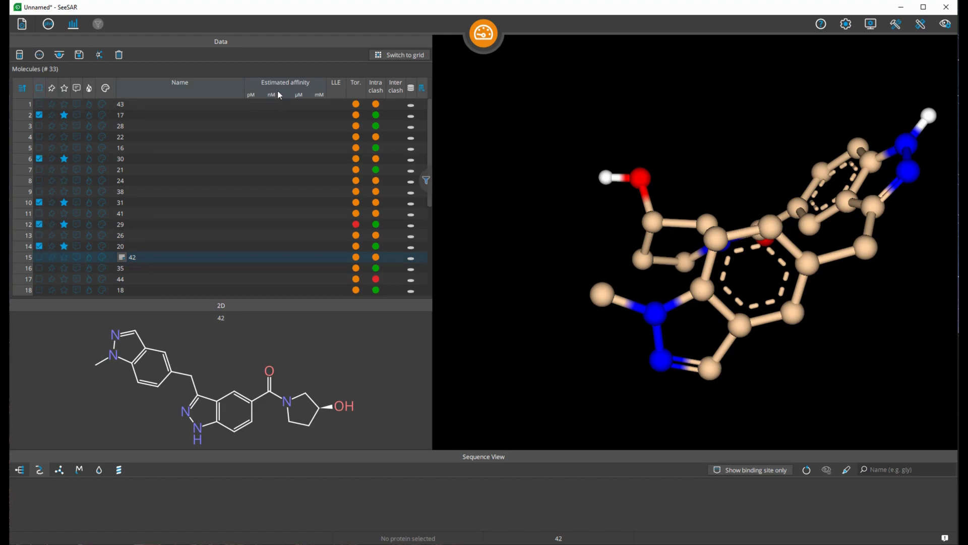
{"action": "left_click", "coordinate": [41, 90]}
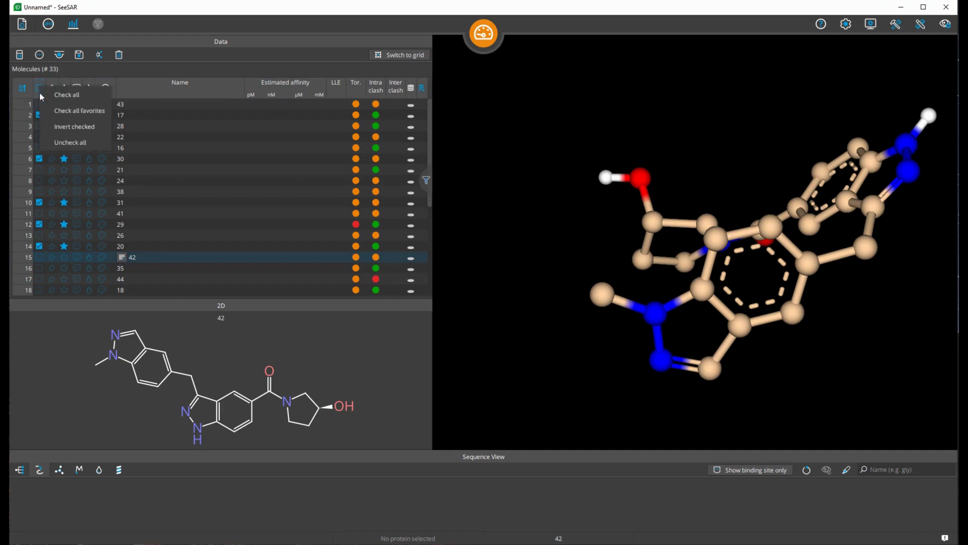
{"action": "left_click", "coordinate": [65, 143]}
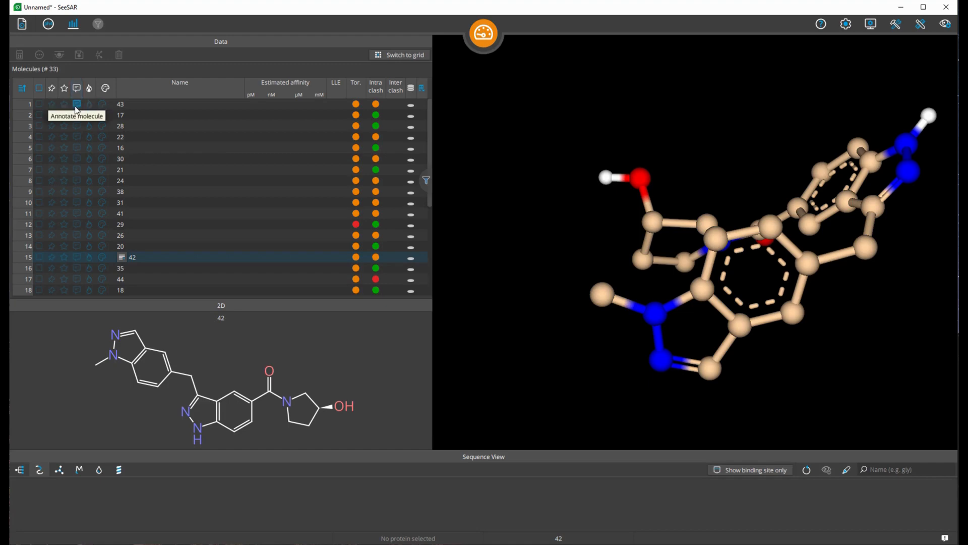
- Annotate molecule 43 with the note "most active"
{"action": "left_click", "coordinate": [76, 107]}
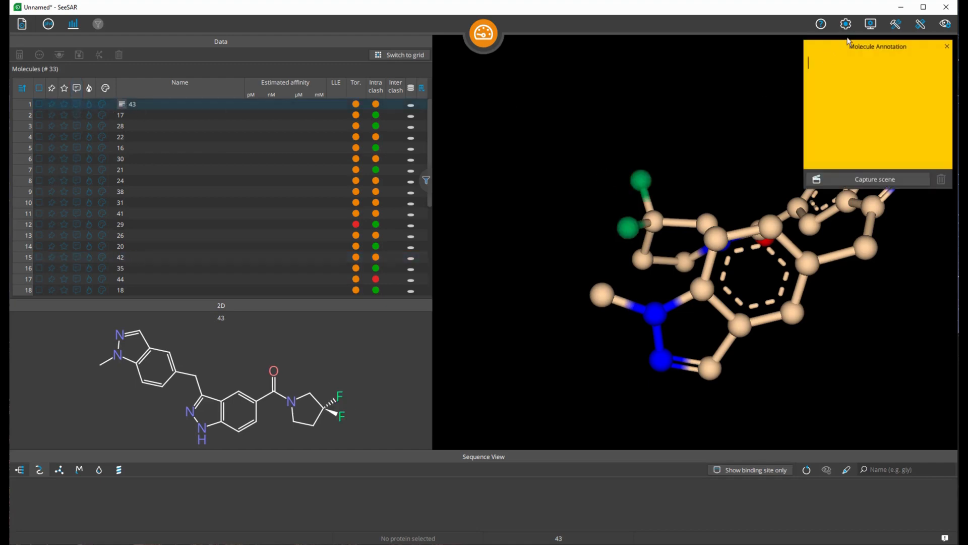
{"action": "mouse_move", "coordinate": [846, 45]}
{"action": "left_mouse_down"}
{"action": "mouse_move", "coordinate": [534, 88]}
{"action": "mouse_move", "coordinate": [529, 57]}
{"action": "mouse_move", "coordinate": [608, 46]}
{"action": "mouse_move", "coordinate": [617, 58]}
{"action": "left_mouse_up"}
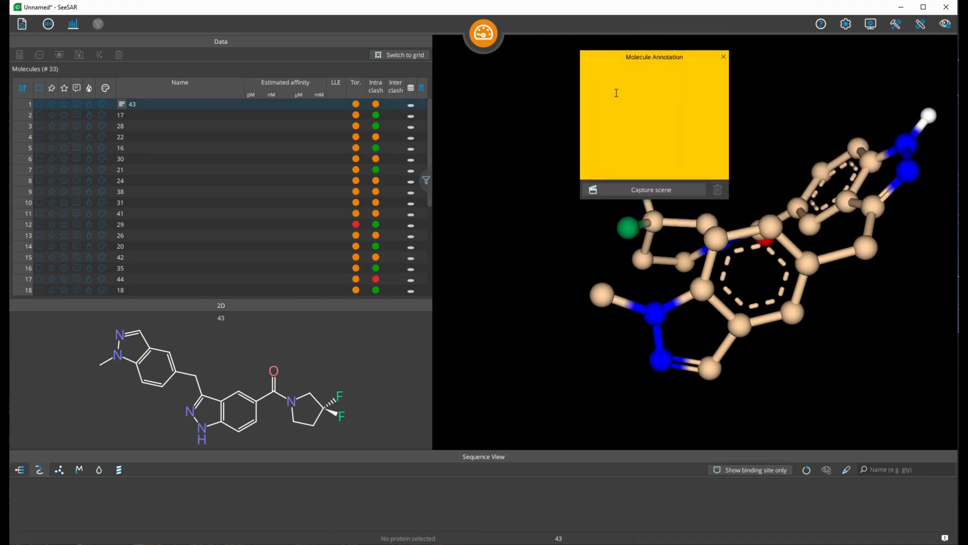
{"action": "type", "text": "most asc"}
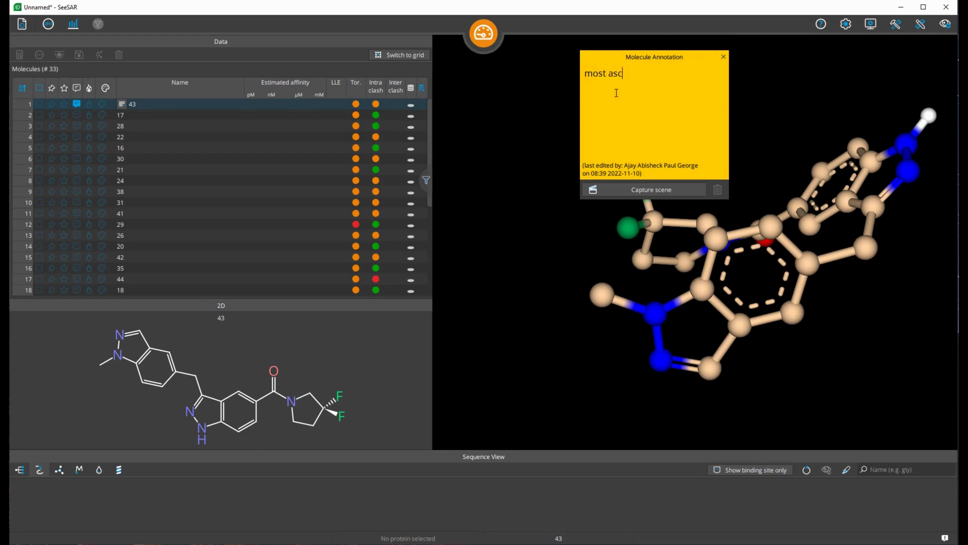
{"action": "key", "text": "BackSpace"}
{"action": "key", "text": "BackSpace"}
{"action": "type", "text": "ctive"}
- Annotate molecule 16 with the note "mol 2 - latest"
{"action": "left_click", "coordinate": [80, 152]}
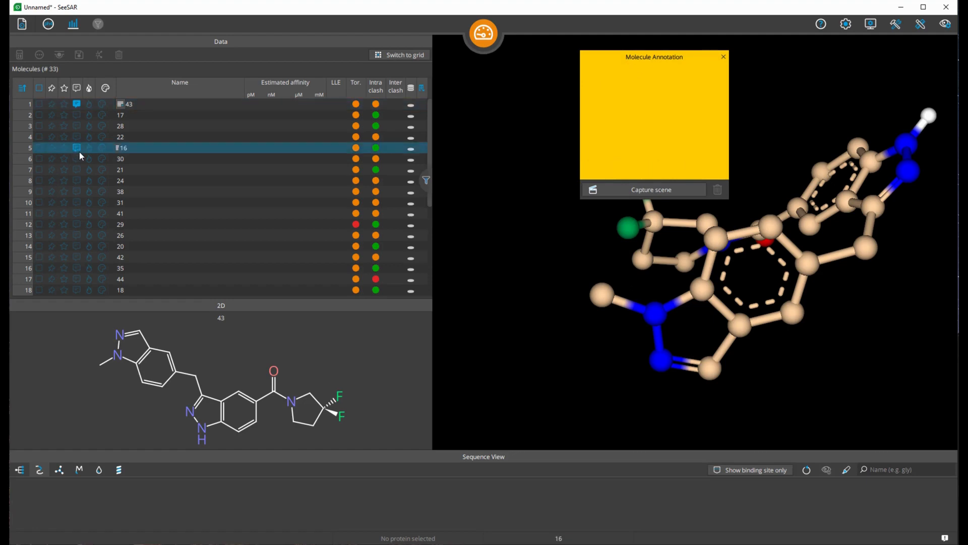
{"action": "type", "text": "mol 2"}
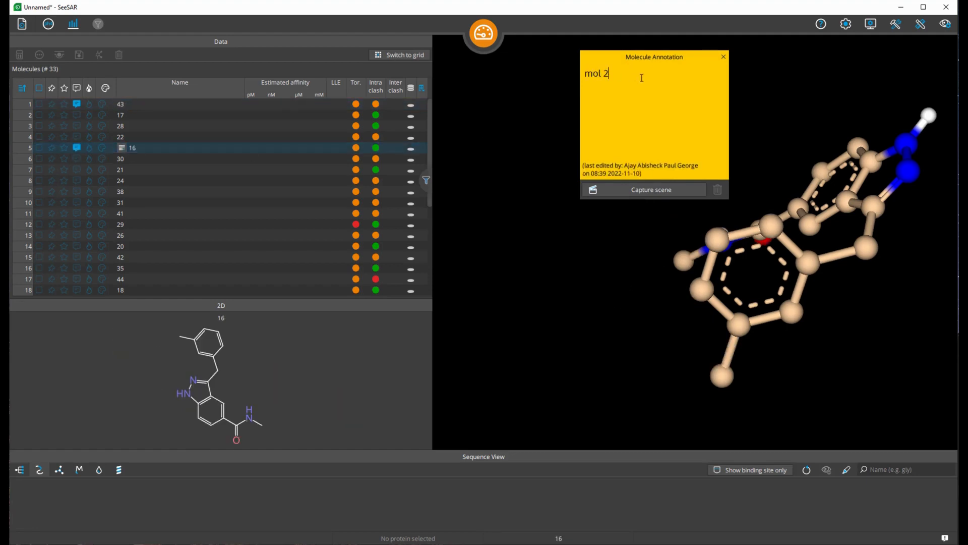
{"action": "type", "text": " - latest"}
- Sort the molecule table by annotation, reverse the order to put molecule 16 first, and review its note
{"action": "left_click", "coordinate": [77, 88]}
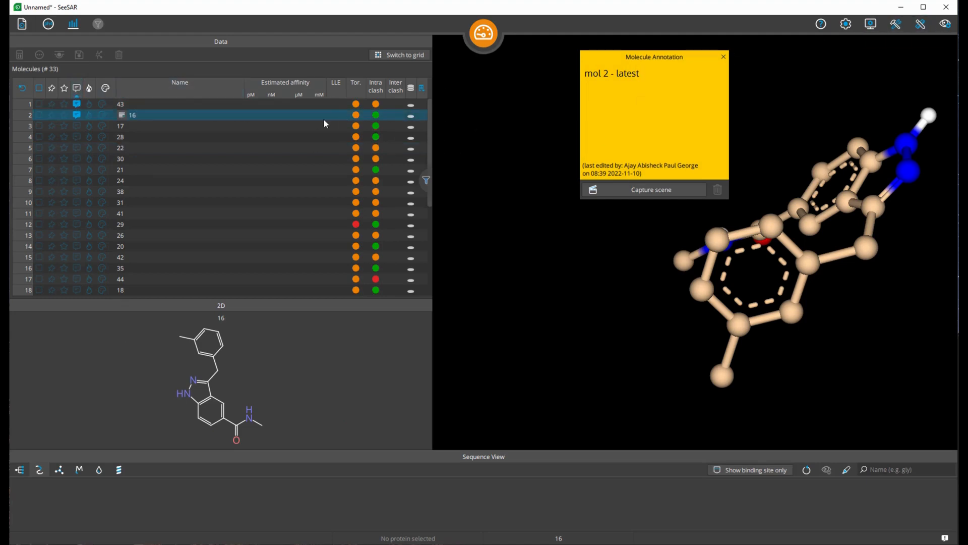
{"action": "left_click", "coordinate": [77, 88]}
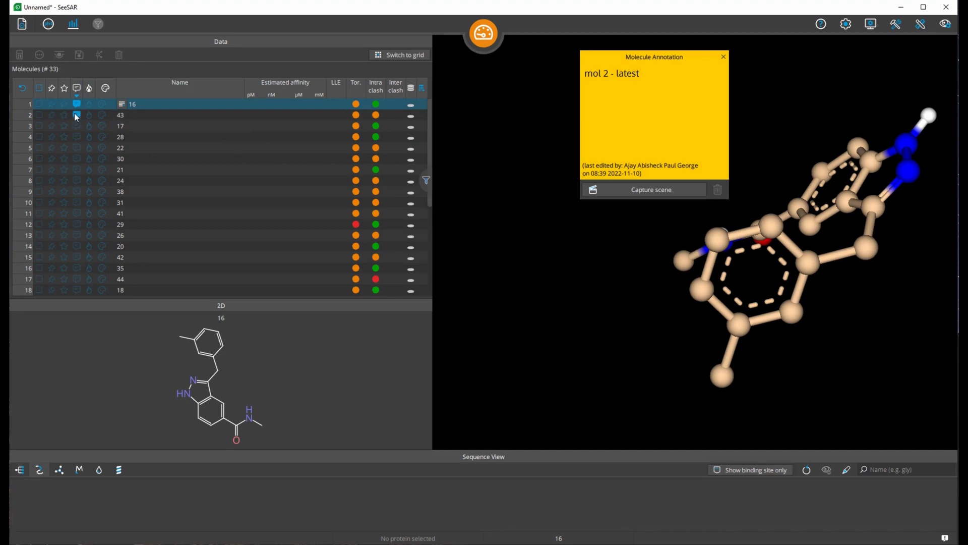
{"action": "left_click", "coordinate": [77, 113]}
{"action": "triple_click", "coordinate": [655, 77]}
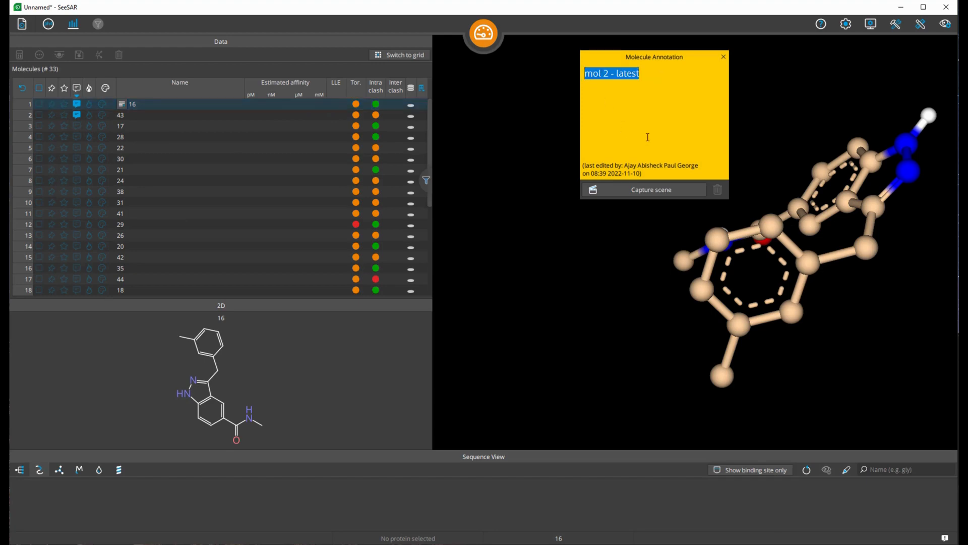
{"action": "left_click", "coordinate": [666, 95]}
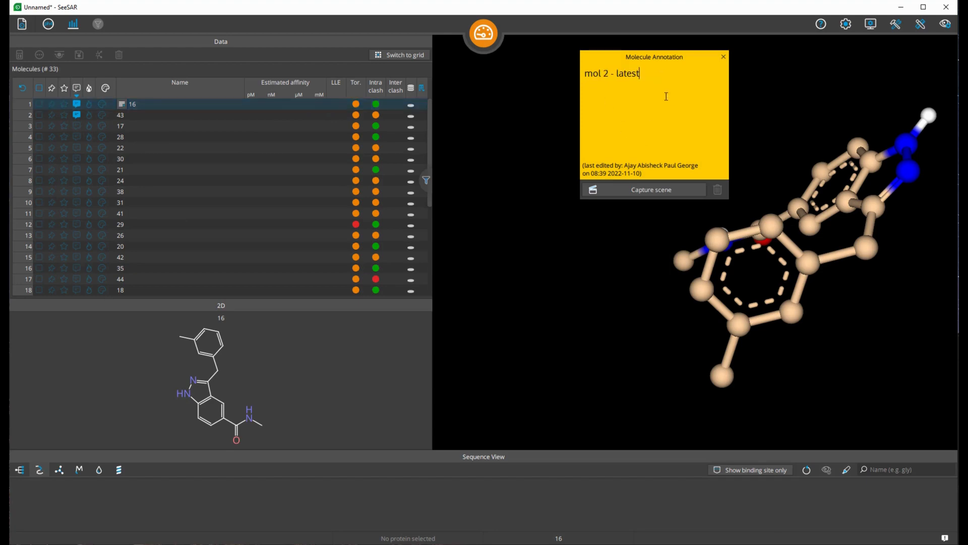
- Capture a close-up scene of molecule 16 in its annotation and move the note clear of the structure
{"action": "scroll", "coordinate": [767, 248], "scroll_direction": "up", "scroll_amount": 5}
{"action": "left_click_drag", "start_coordinate": [835, 316], "coordinate": [633, 373]}
{"action": "left_click", "coordinate": [665, 189]}
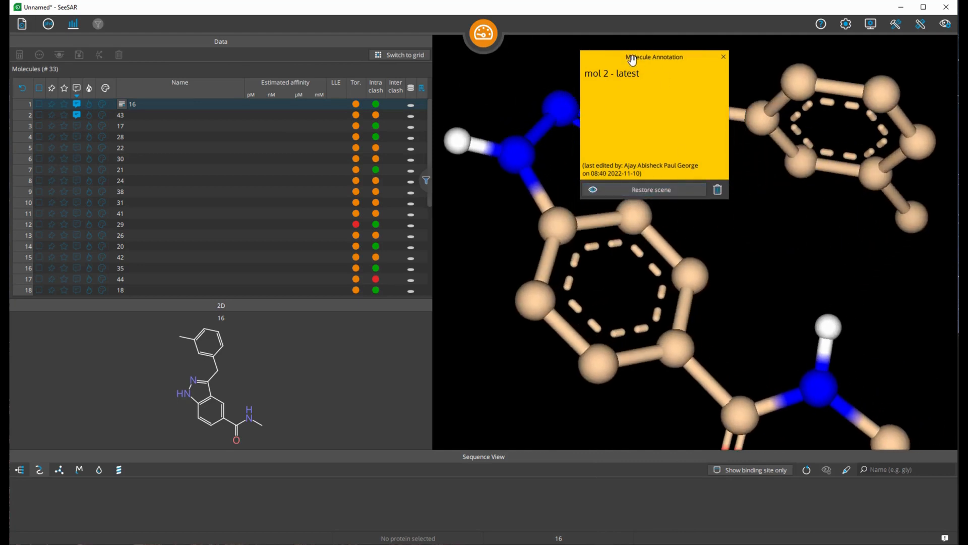
{"action": "mouse_move", "coordinate": [633, 59]}
{"action": "left_mouse_down"}
{"action": "mouse_move", "coordinate": [766, 104]}
{"action": "mouse_move", "coordinate": [844, 64]}
{"action": "left_mouse_up"}
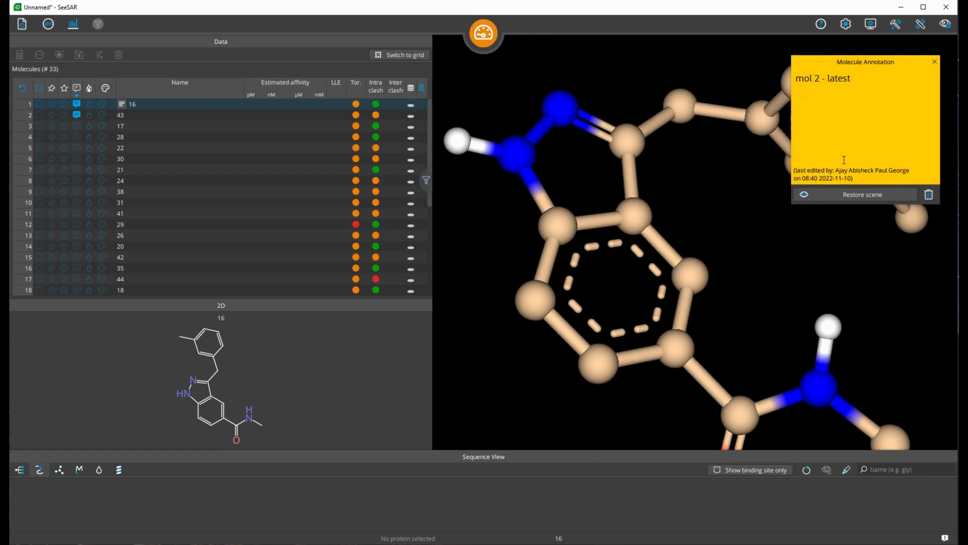
- Test the captured scene of molecule 16 by changing the 3D view several times and restoring the scene each time
{"action": "mouse_move", "coordinate": [651, 242]}
{"action": "left_mouse_down"}
{"action": "mouse_move", "coordinate": [650, 281]}
{"action": "mouse_move", "coordinate": [620, 246]}
{"action": "mouse_move", "coordinate": [728, 178]}
{"action": "mouse_move", "coordinate": [567, 164]}
{"action": "mouse_move", "coordinate": [649, 146]}
{"action": "left_mouse_up"}
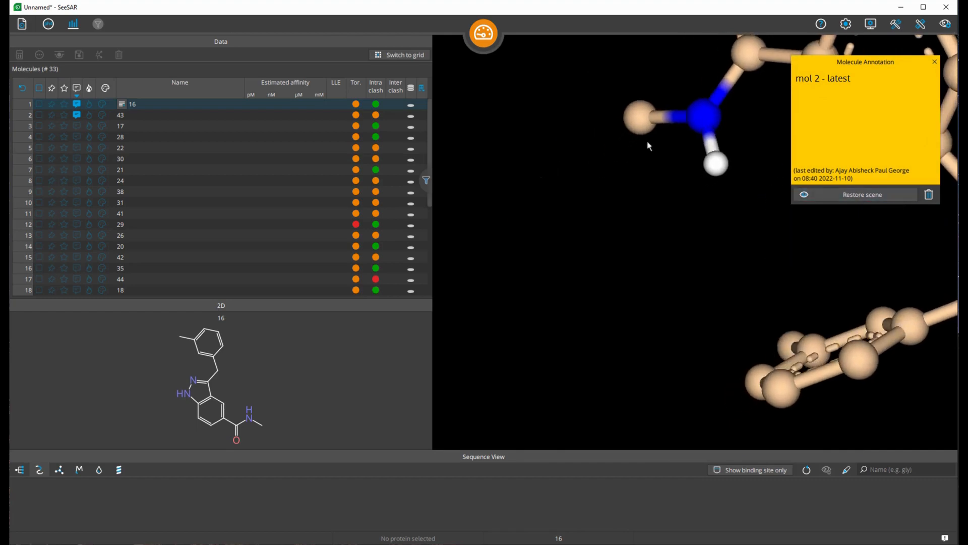
{"action": "middle_click_drag", "start_coordinate": [742, 72], "coordinate": [536, 257]}
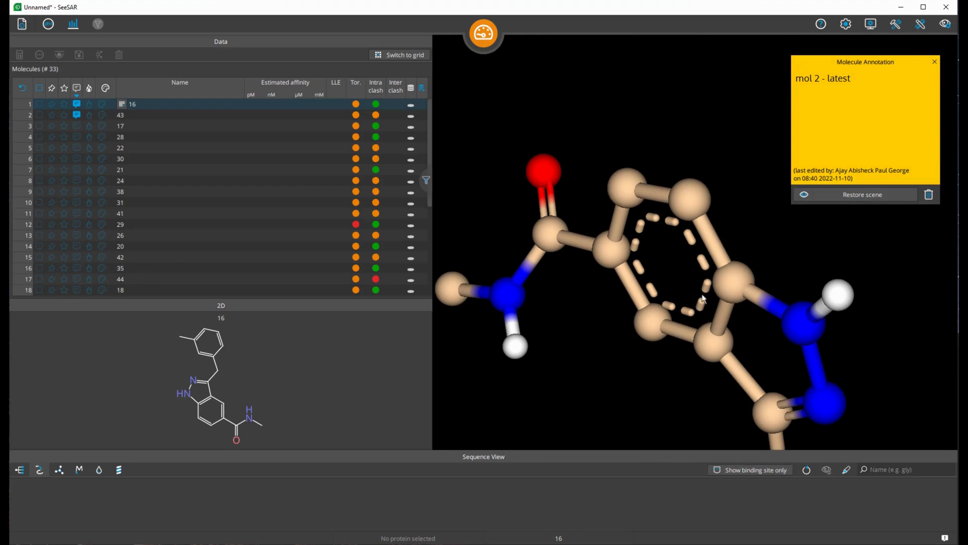
{"action": "scroll", "coordinate": [704, 295], "scroll_direction": "down", "scroll_amount": 3}
{"action": "scroll", "coordinate": [703, 295], "scroll_direction": "down", "scroll_amount": 10}
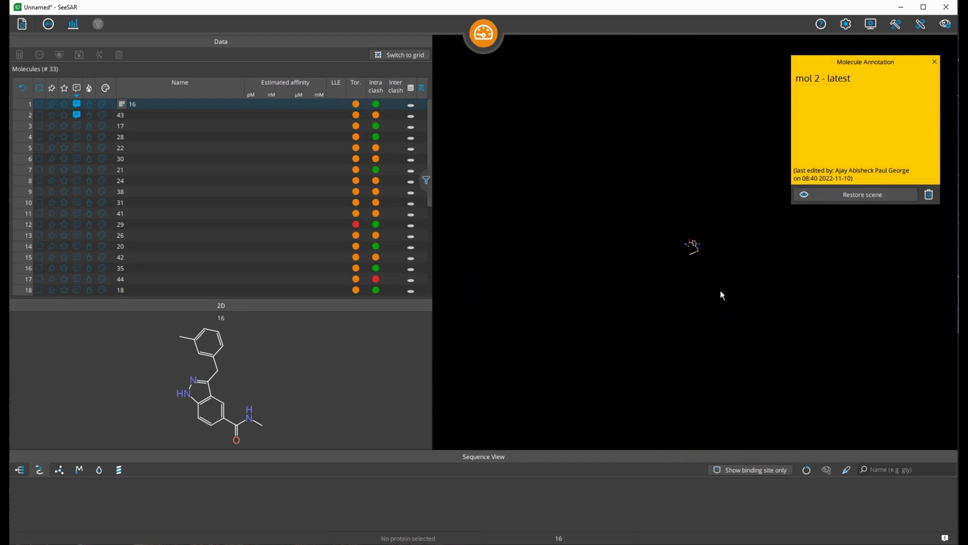
{"action": "left_click_drag", "start_coordinate": [597, 153], "coordinate": [867, 326]}
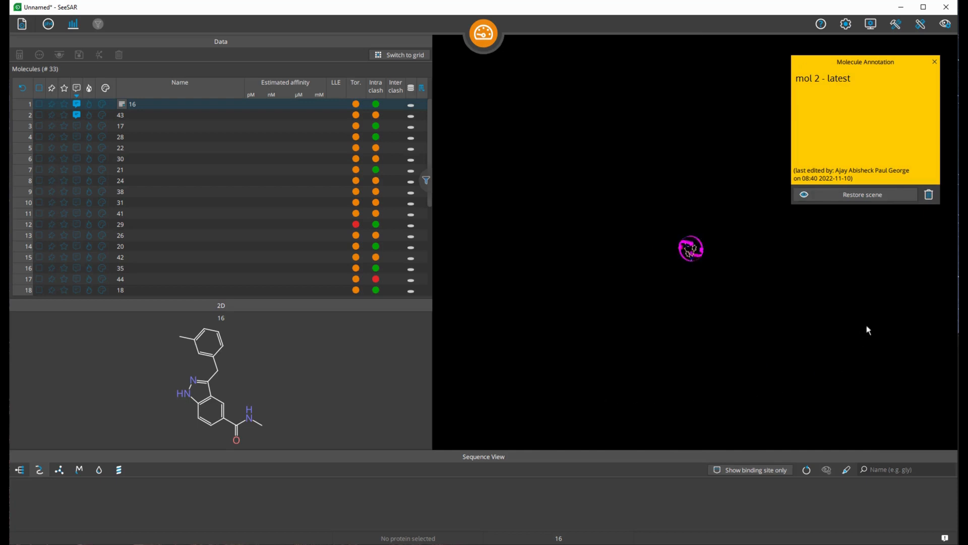
{"action": "left_click", "coordinate": [878, 199]}
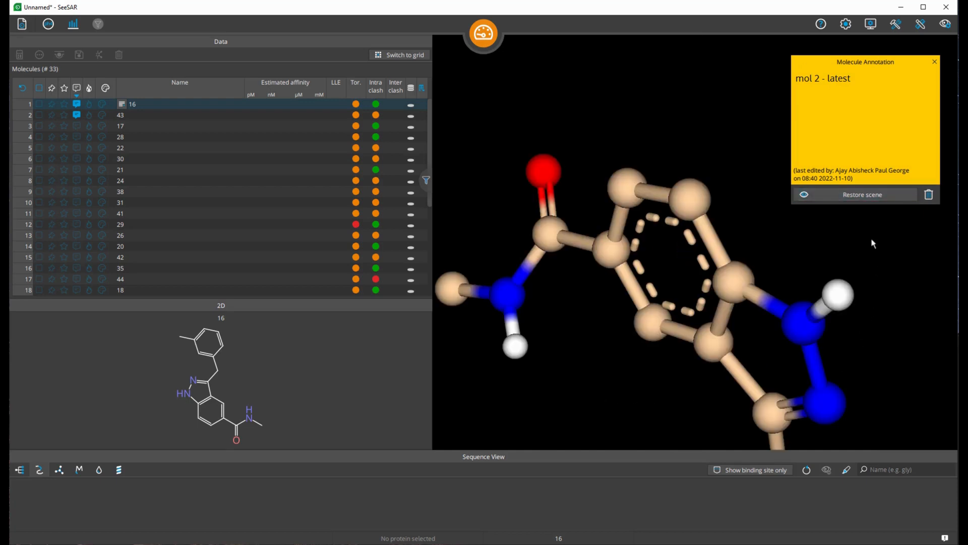
{"action": "scroll", "coordinate": [564, 240], "scroll_direction": "down", "scroll_amount": 10}
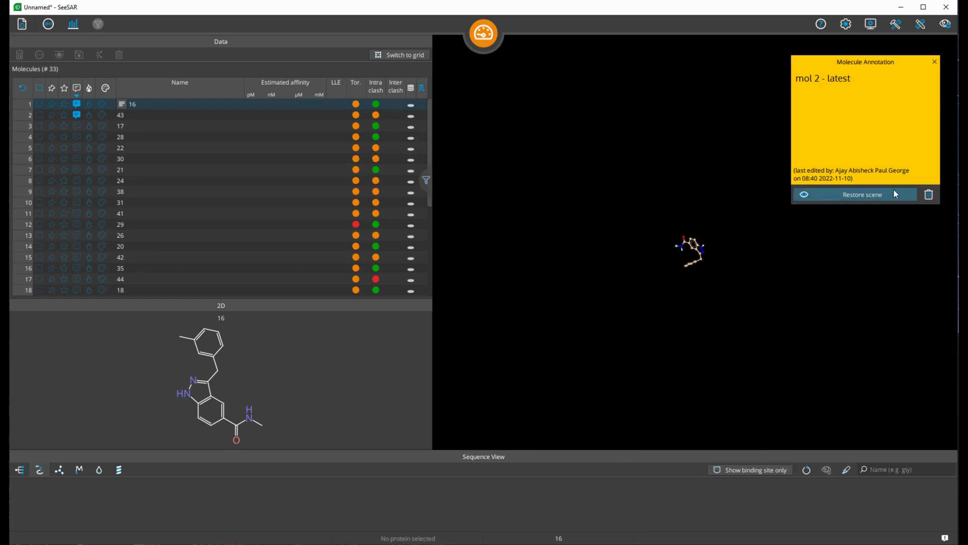
{"action": "left_click", "coordinate": [882, 199]}
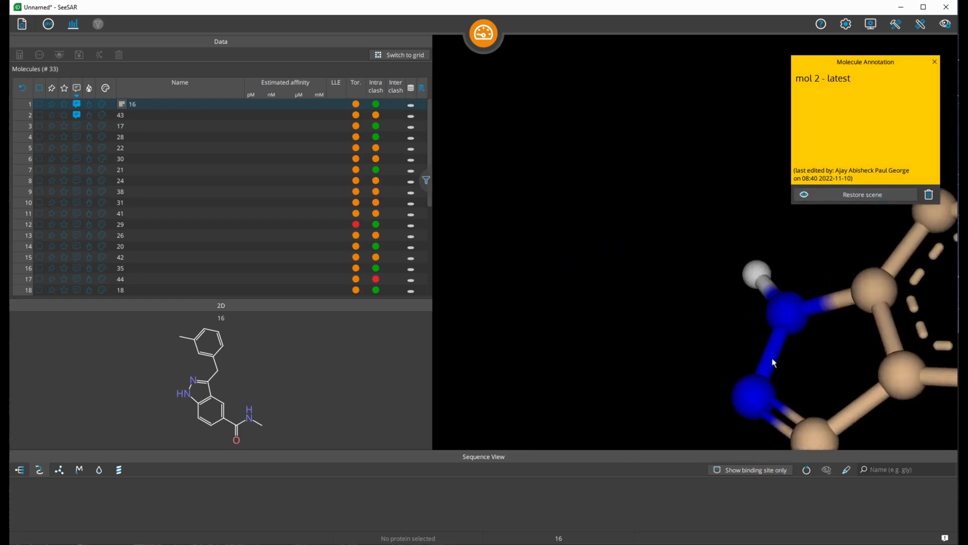
{"action": "left_click", "coordinate": [877, 197]}
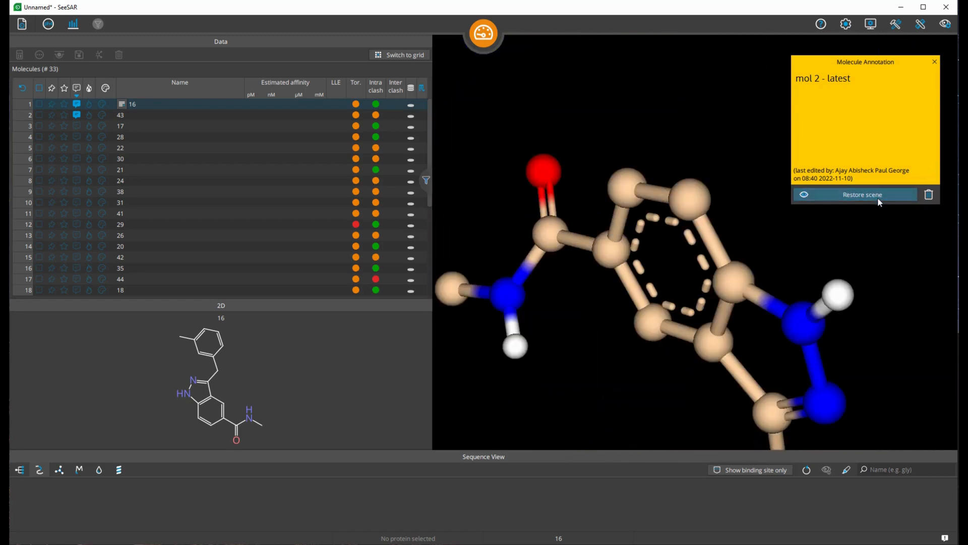
- Delete the captured scene from molecule 16's annotation and clear the "most active" note from molecule 43
{"action": "left_click", "coordinate": [935, 201]}
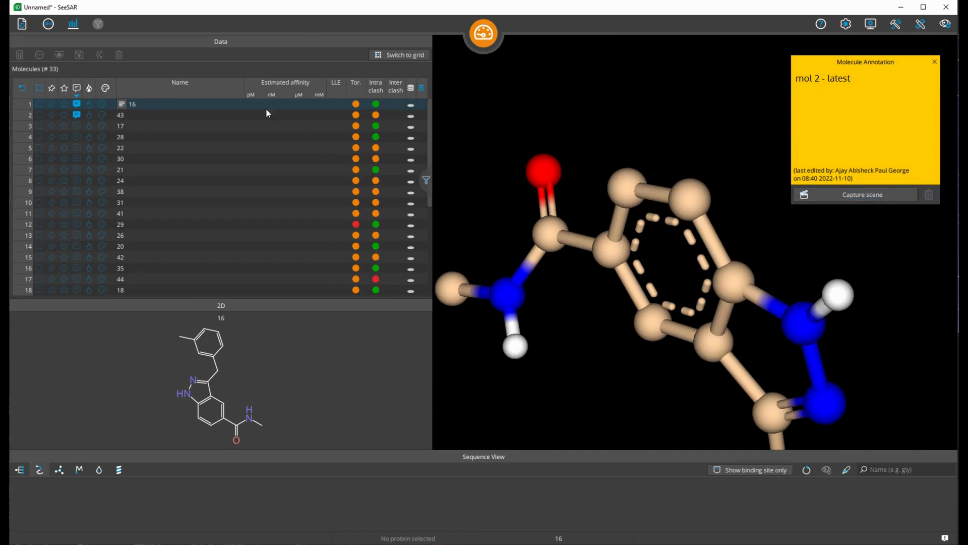
{"action": "left_click", "coordinate": [934, 61]}
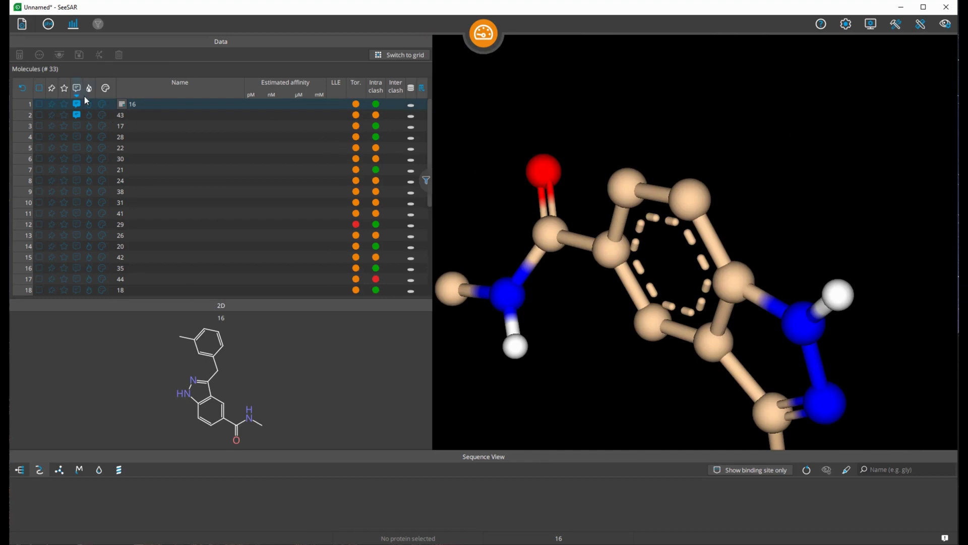
{"action": "left_click", "coordinate": [76, 114]}
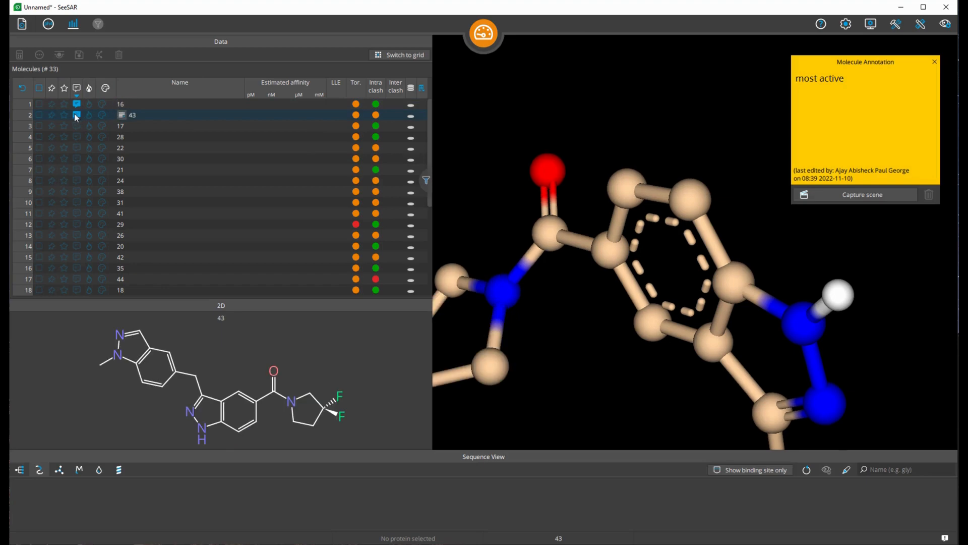
{"action": "left_click_drag", "start_coordinate": [907, 71], "coordinate": [636, 79]}
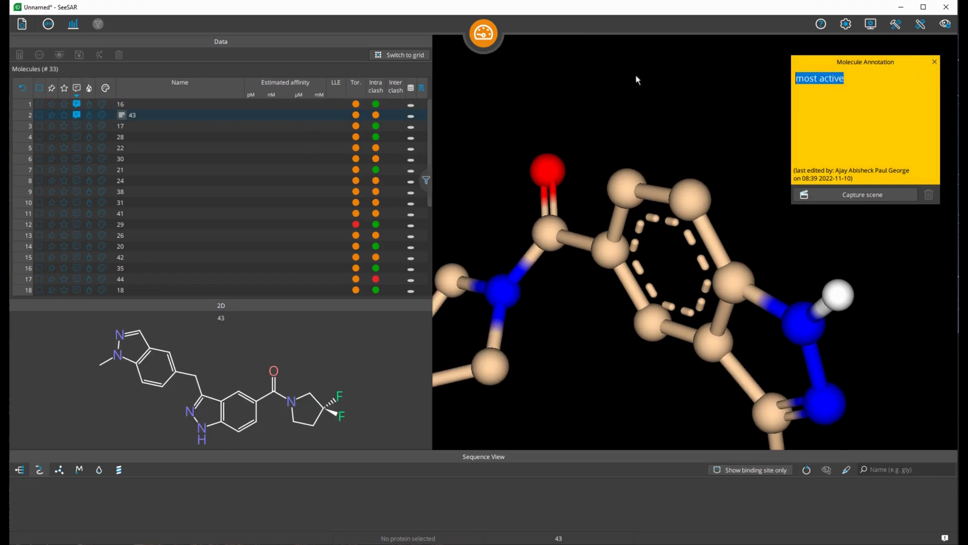
{"action": "key", "text": "BackSpace"}
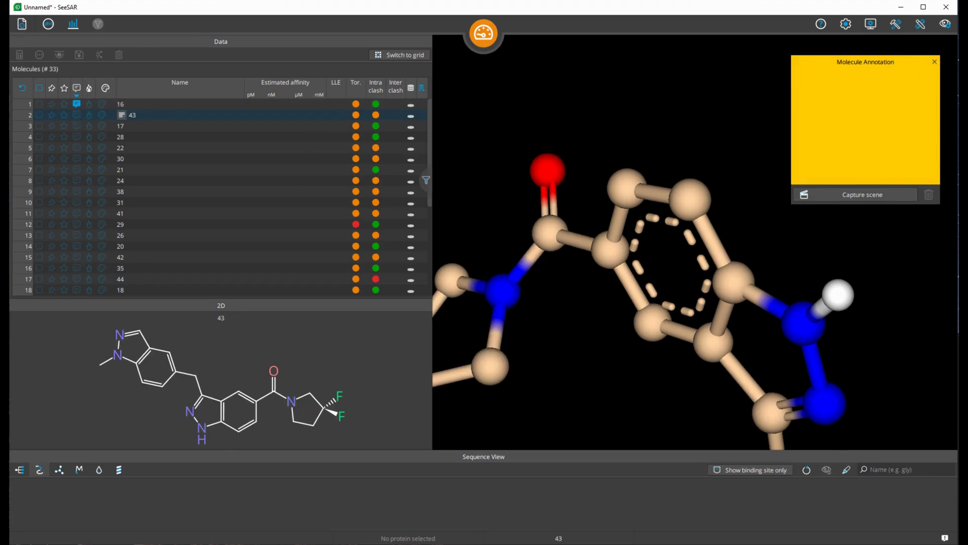
{"action": "left_click", "coordinate": [931, 62]}
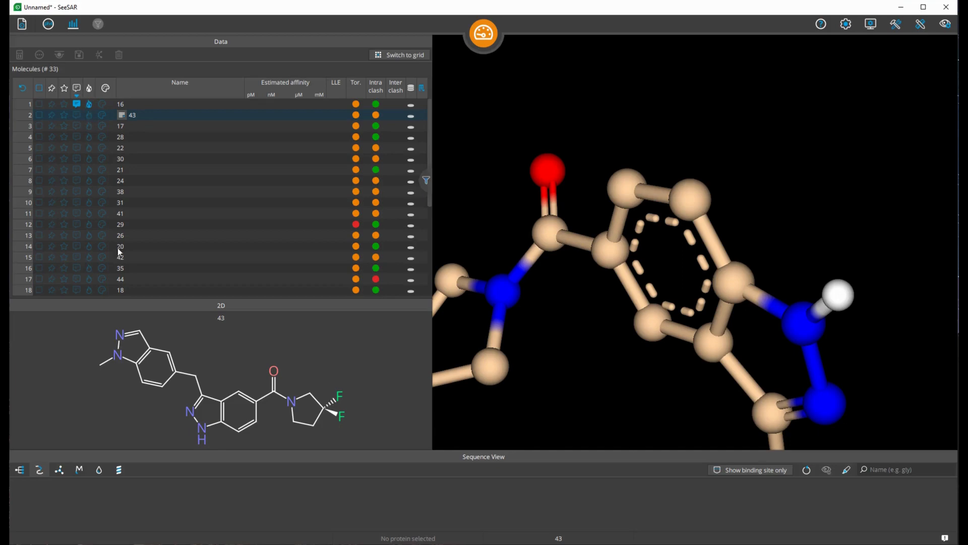
- Cycle molecule 16's active status until it is unset again
{"action": "left_click", "coordinate": [90, 104]}
{"action": "left_click", "coordinate": [91, 104]}
{"action": "left_click", "coordinate": [88, 139]}
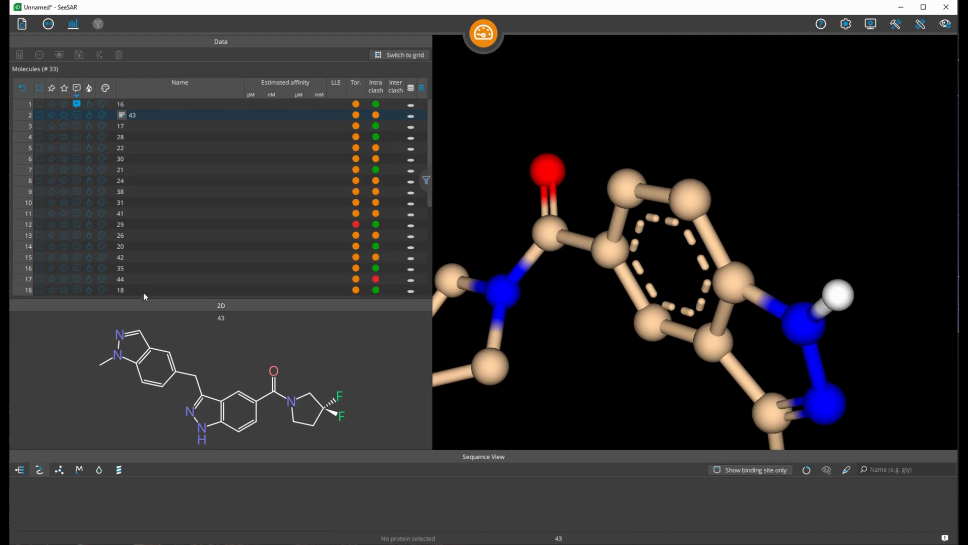
{"action": "left_click", "coordinate": [88, 105]}
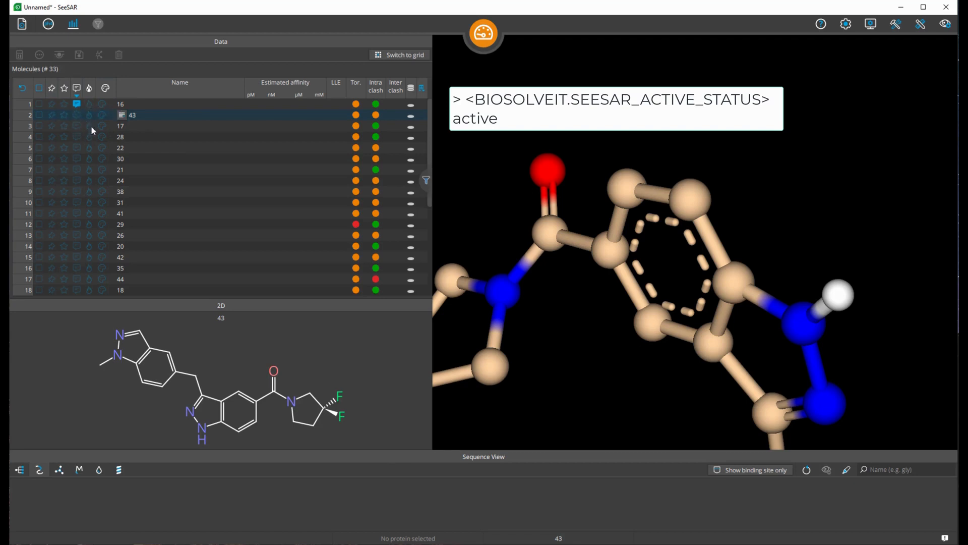
{"action": "left_click_drag", "start_coordinate": [613, 147], "coordinate": [640, 142]}
{"action": "scroll", "coordinate": [642, 153], "scroll_direction": "down", "scroll_amount": 3}
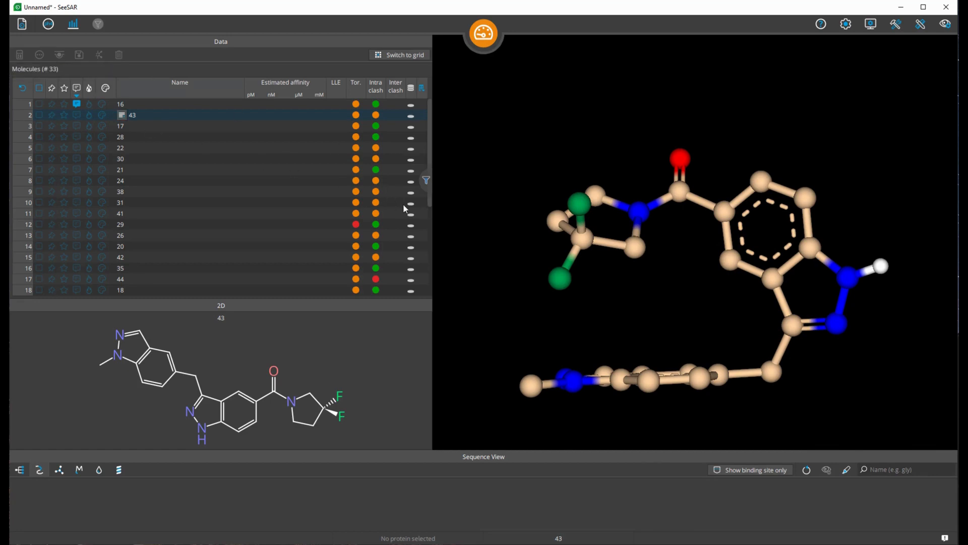
{"action": "left_click_drag", "start_coordinate": [432, 205], "coordinate": [430, 151]}
{"action": "mouse_move", "coordinate": [573, 126]}
{"action": "left_mouse_down"}
{"action": "mouse_move", "coordinate": [570, 151]}
{"action": "mouse_move", "coordinate": [563, 142]}
{"action": "left_mouse_up"}
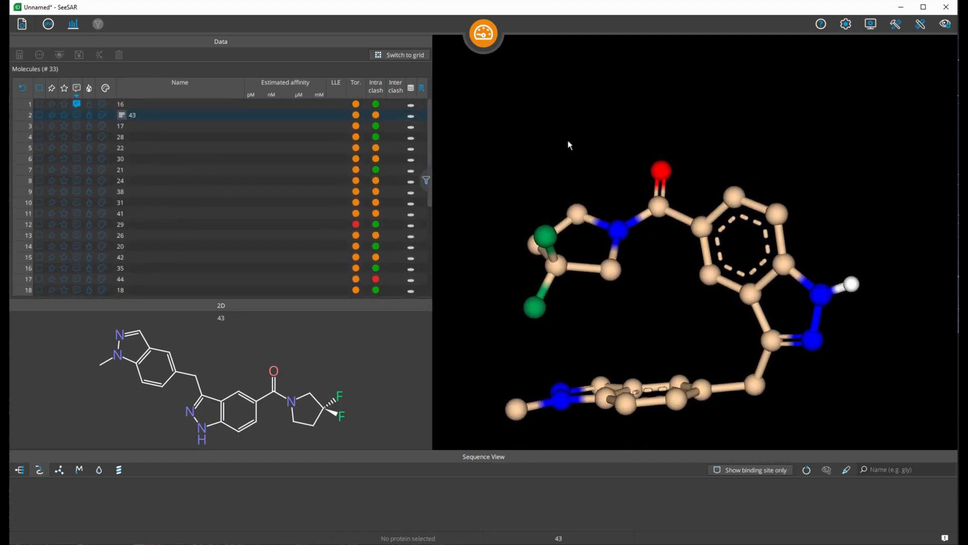
- Start a new project without saving the changes and load the recent molecule file Actives_Inactives_Demo.sdf
{"action": "left_click", "coordinate": [22, 25]}
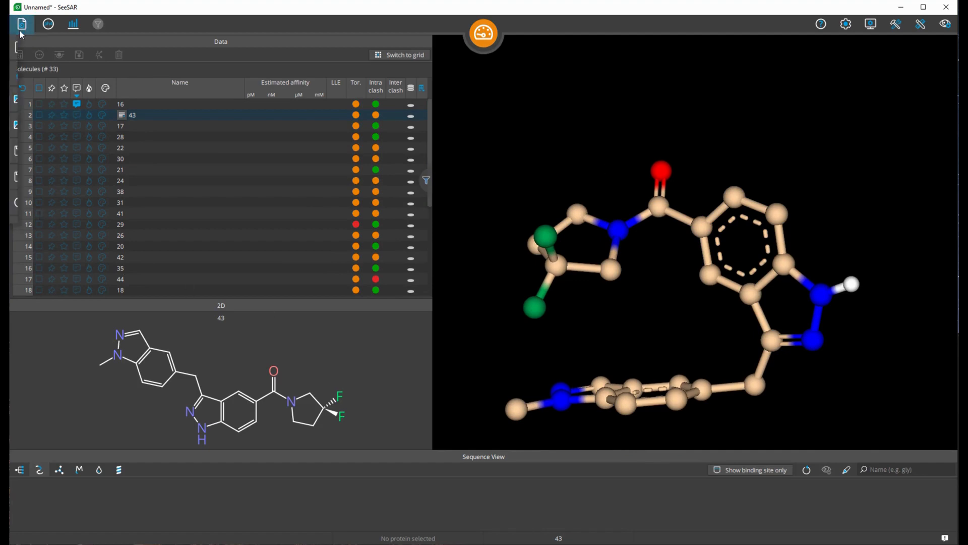
{"action": "left_click", "coordinate": [31, 47]}
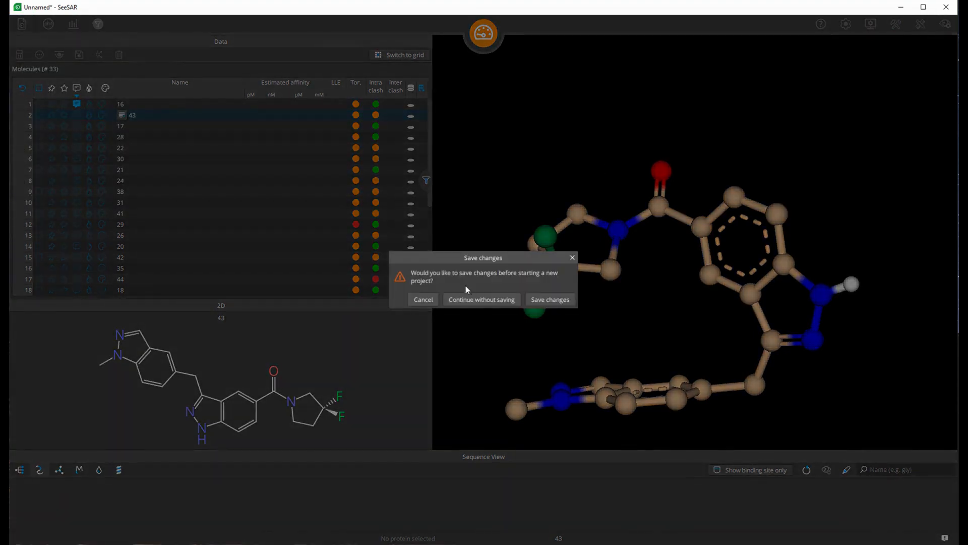
{"action": "left_click", "coordinate": [470, 300]}
{"action": "left_click", "coordinate": [21, 24]}
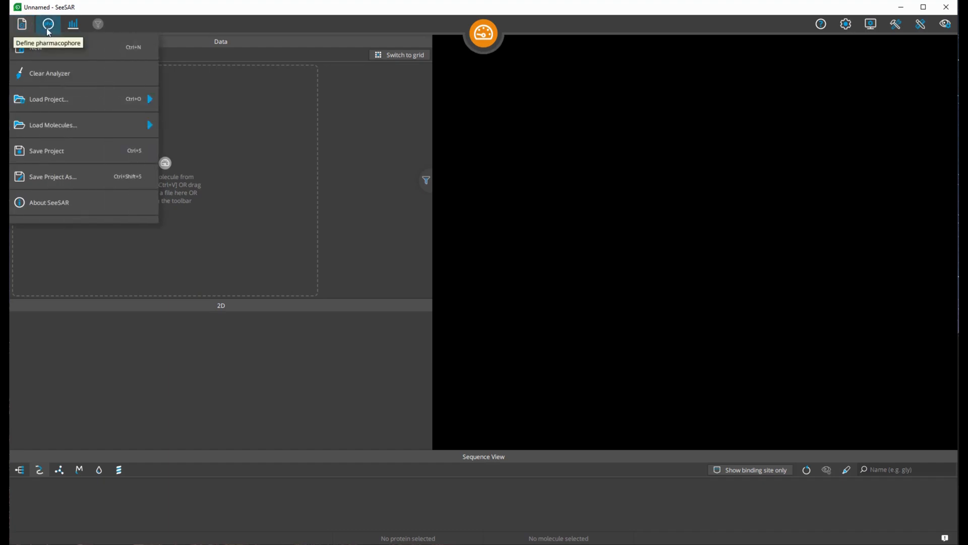
{"action": "mouse_move", "coordinate": [61, 126]}
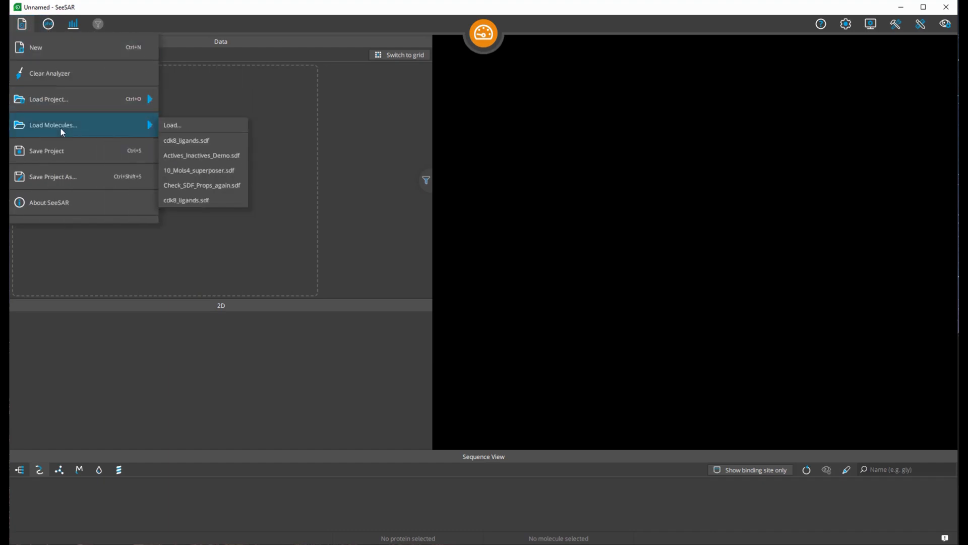
{"action": "left_click", "coordinate": [216, 156]}
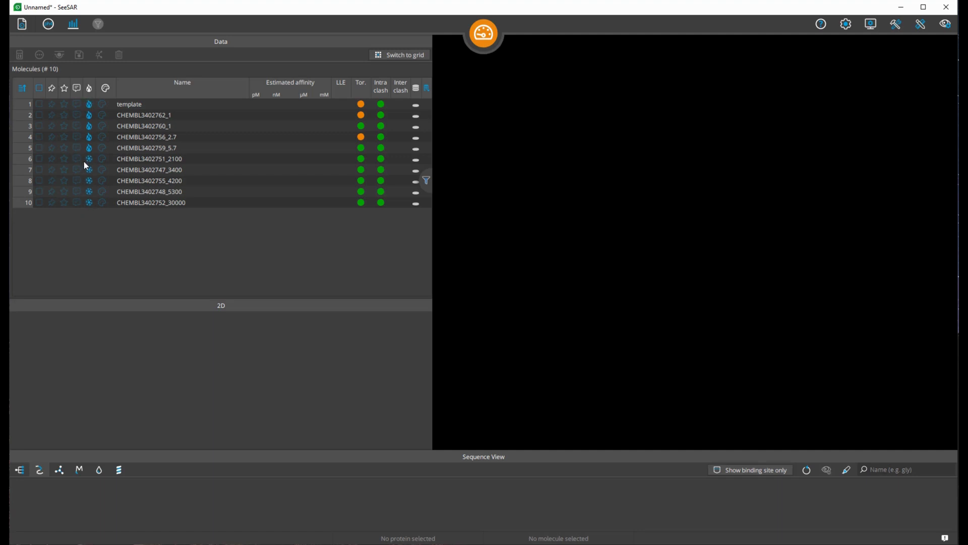
- Discard the current project without saving, start a new one, and load the recent molecule file cdk8_ligands.sdf
{"action": "left_click", "coordinate": [28, 26]}
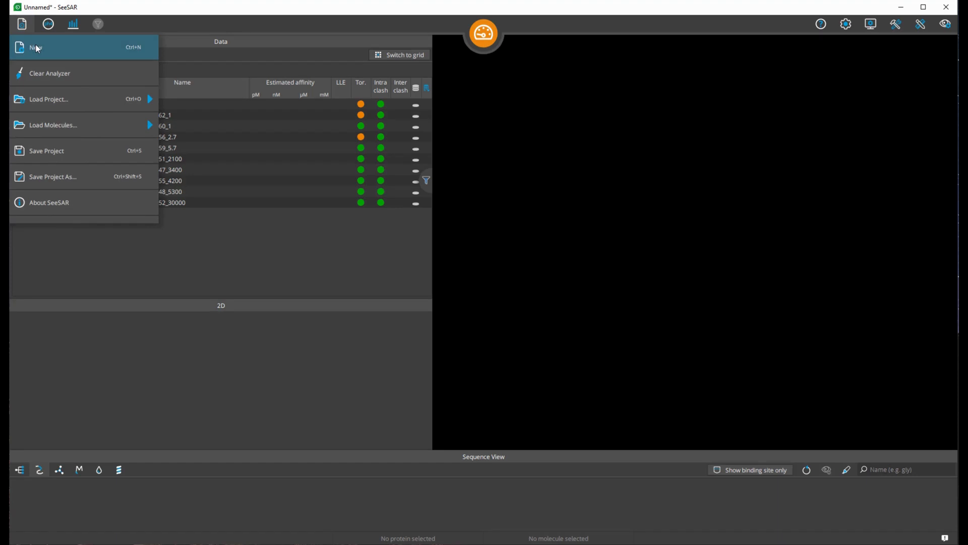
{"action": "left_click", "coordinate": [36, 47]}
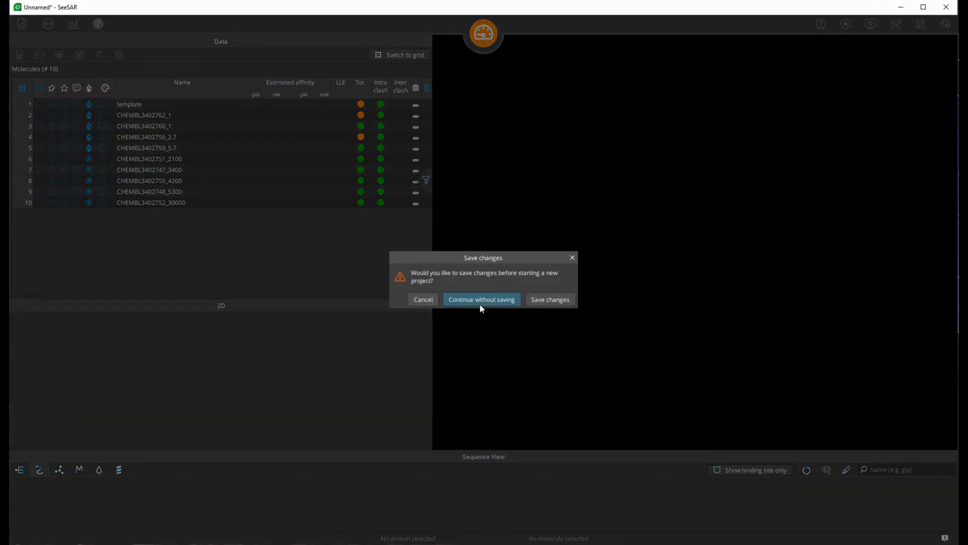
{"action": "left_click", "coordinate": [480, 299]}
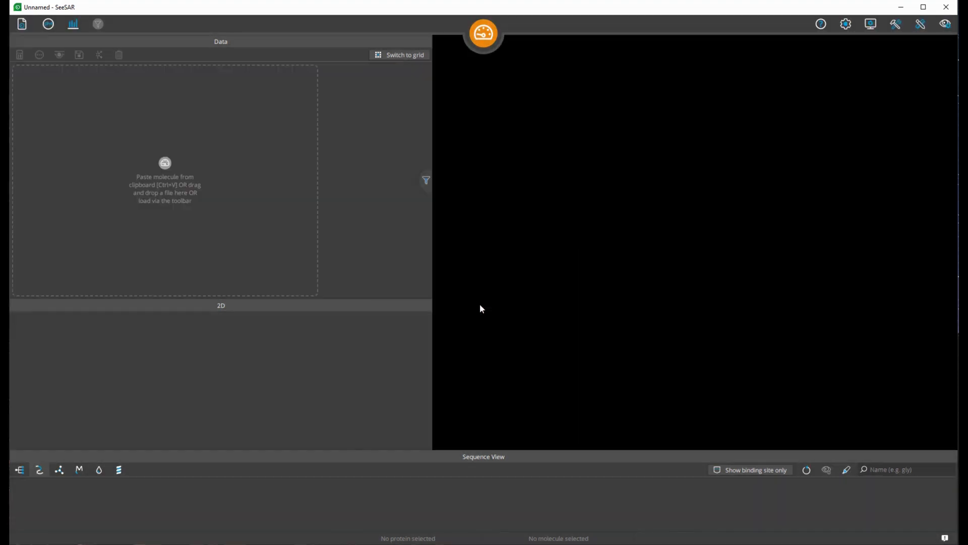
{"action": "left_click", "coordinate": [27, 26]}
{"action": "mouse_move", "coordinate": [38, 127]}
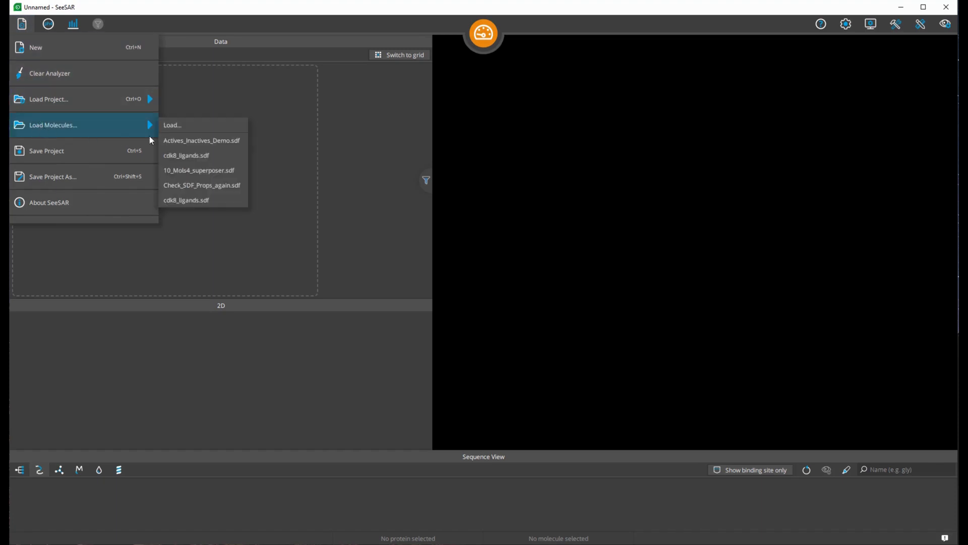
{"action": "left_click", "coordinate": [218, 155]}
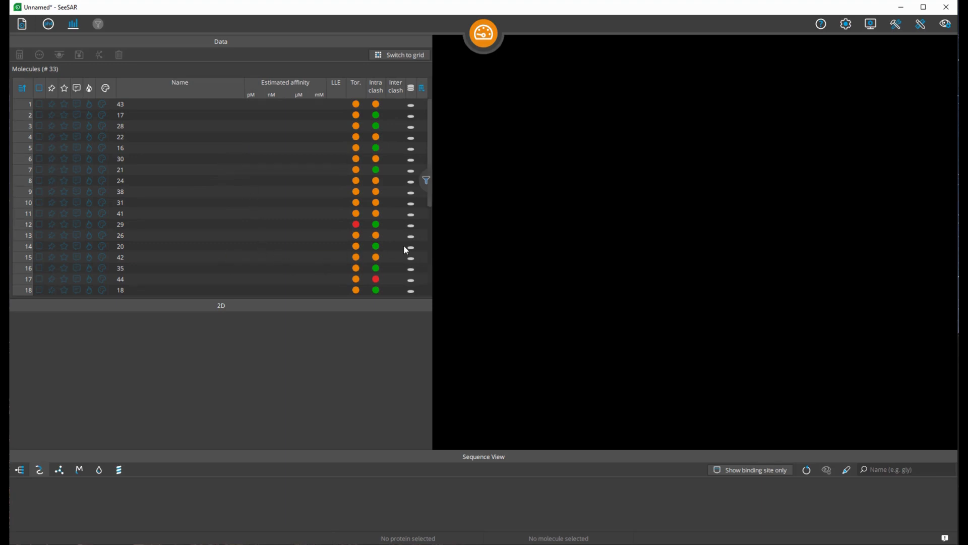
- Narrow the molecule table to enlarge the 3D view and display molecule 43
{"action": "left_click_drag", "start_coordinate": [434, 245], "coordinate": [381, 248]}
{"action": "left_click", "coordinate": [146, 137]}
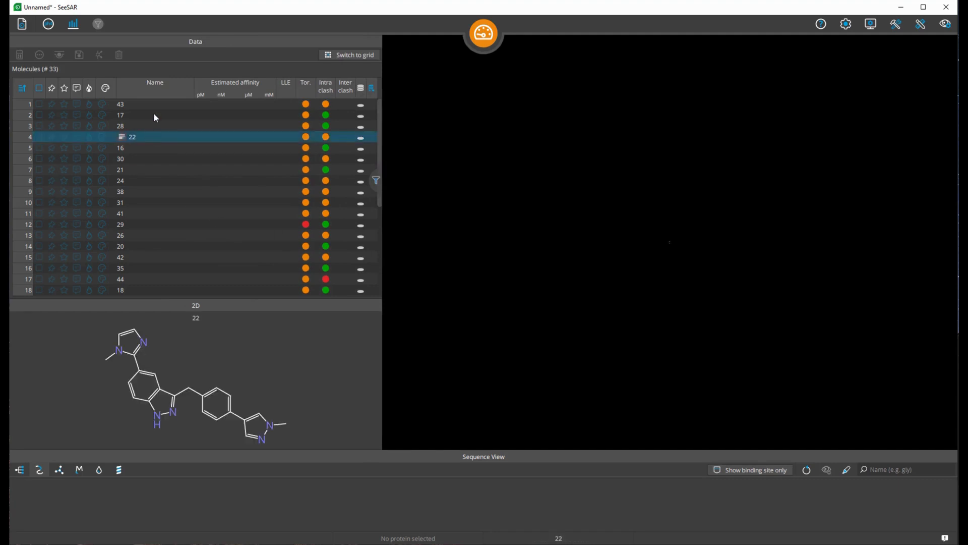
{"action": "left_click", "coordinate": [153, 105]}
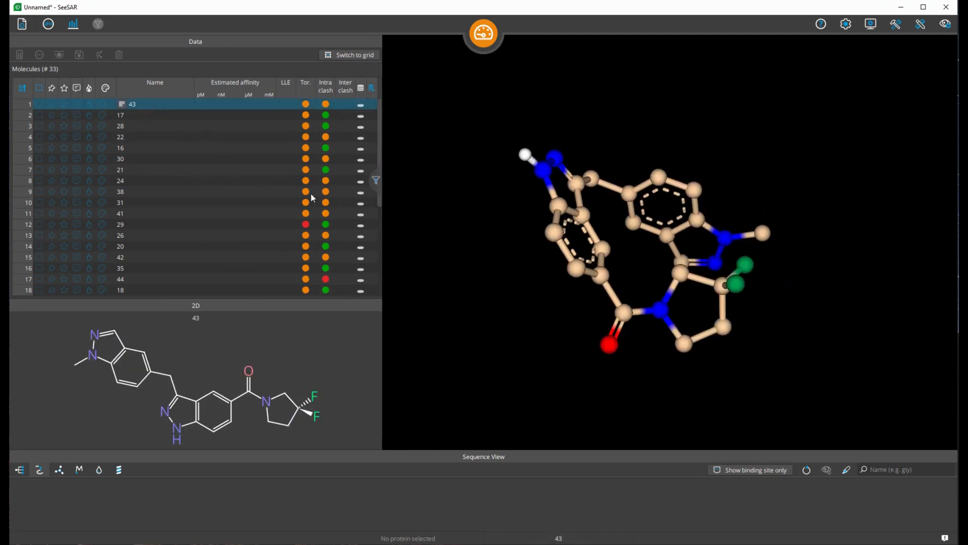
- Pin the molecules in rows 1 to 11 as one range and inspect their overlay in 3D
{"action": "left_click", "coordinate": [53, 105]}
{"action": "left_click", "coordinate": [52, 214], "text": "shift"}
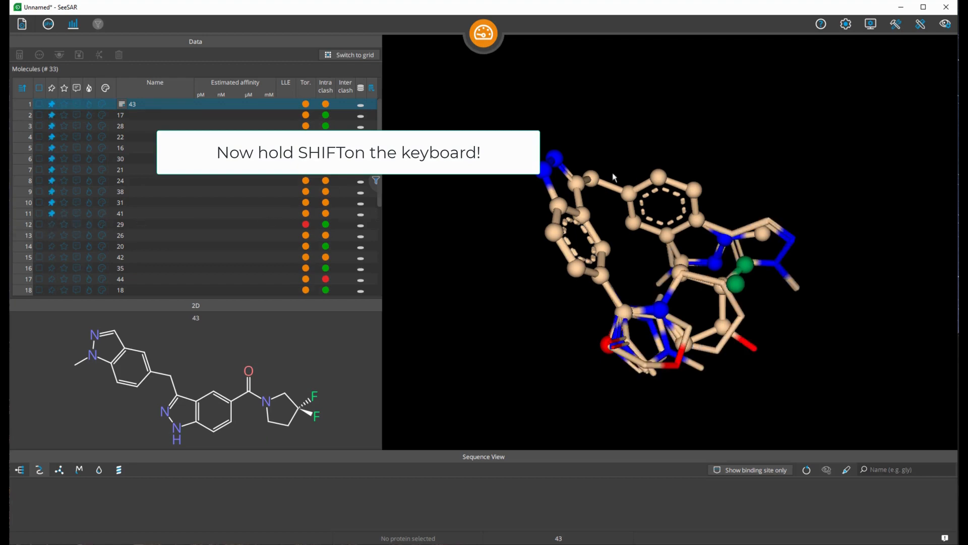
{"action": "mouse_move", "coordinate": [719, 169]}
{"action": "left_mouse_down"}
{"action": "mouse_move", "coordinate": [632, 182]}
{"action": "mouse_move", "coordinate": [550, 150]}
{"action": "mouse_move", "coordinate": [407, 263]}
{"action": "mouse_move", "coordinate": [303, 263]}
{"action": "mouse_move", "coordinate": [492, 271]}
{"action": "mouse_move", "coordinate": [583, 244]}
{"action": "mouse_move", "coordinate": [649, 133]}
{"action": "left_mouse_up"}
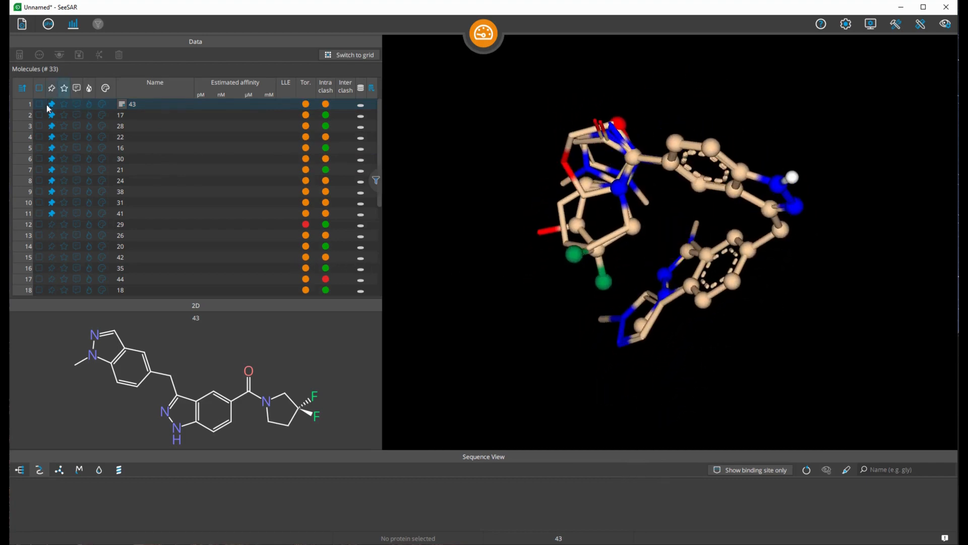
- Unpin the whole range of molecules in rows 1 to 11
{"action": "left_click", "coordinate": [53, 213]}
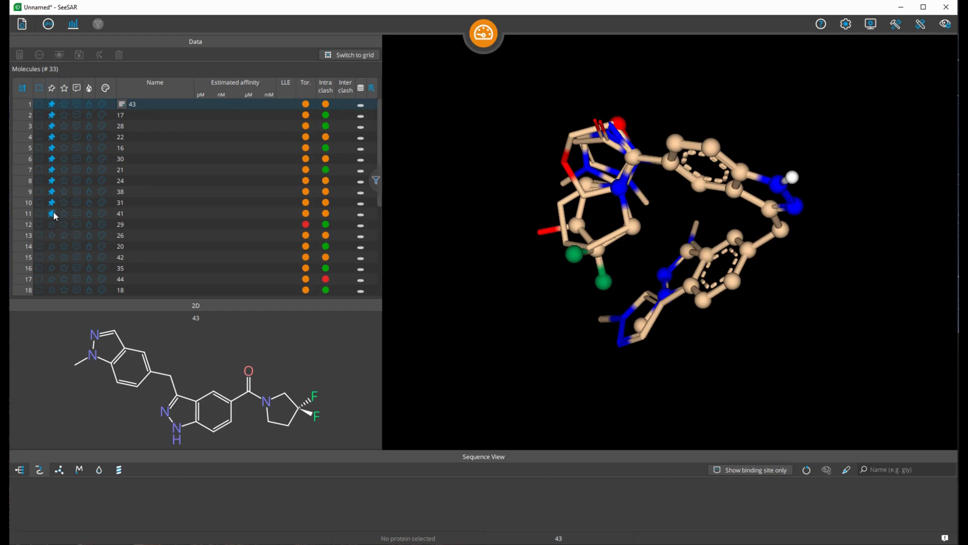
{"action": "left_click", "coordinate": [52, 106]}
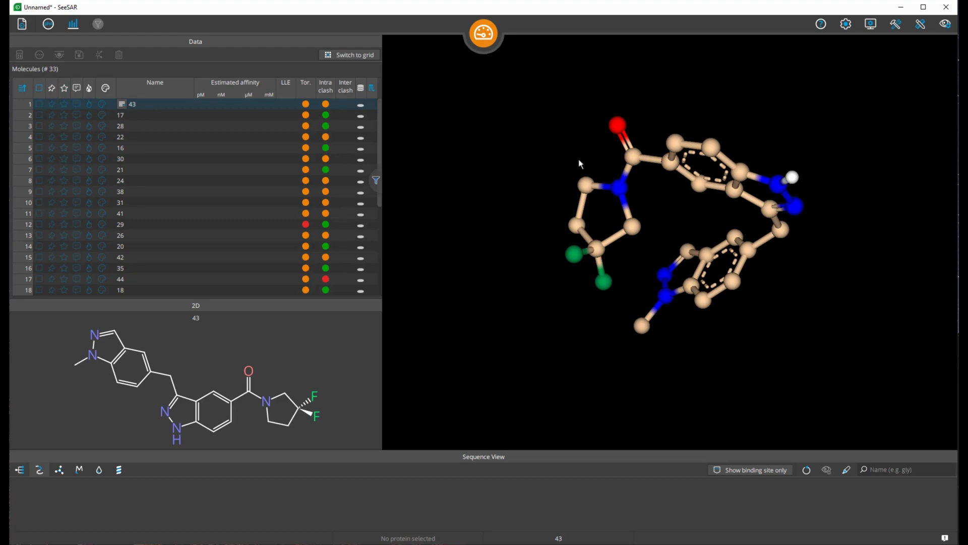
{"action": "left_click_drag", "start_coordinate": [580, 162], "coordinate": [570, 189]}
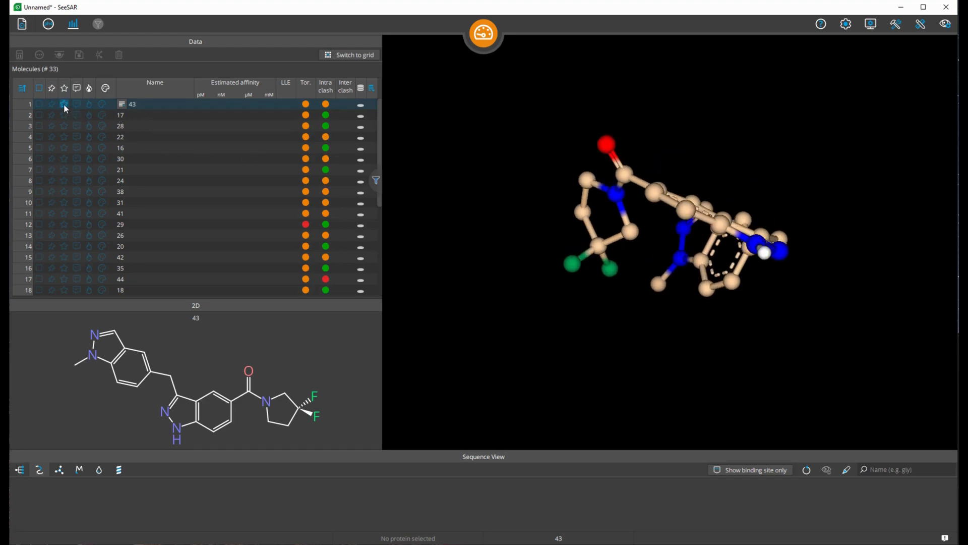
- Mark the molecules in rows 1 to 12 as favourites in one range and remove the markings again
{"action": "left_click", "coordinate": [62, 224], "text": "shift"}
{"action": "left_click", "coordinate": [64, 104]}
{"action": "left_click_drag", "start_coordinate": [686, 168], "coordinate": [644, 190]}
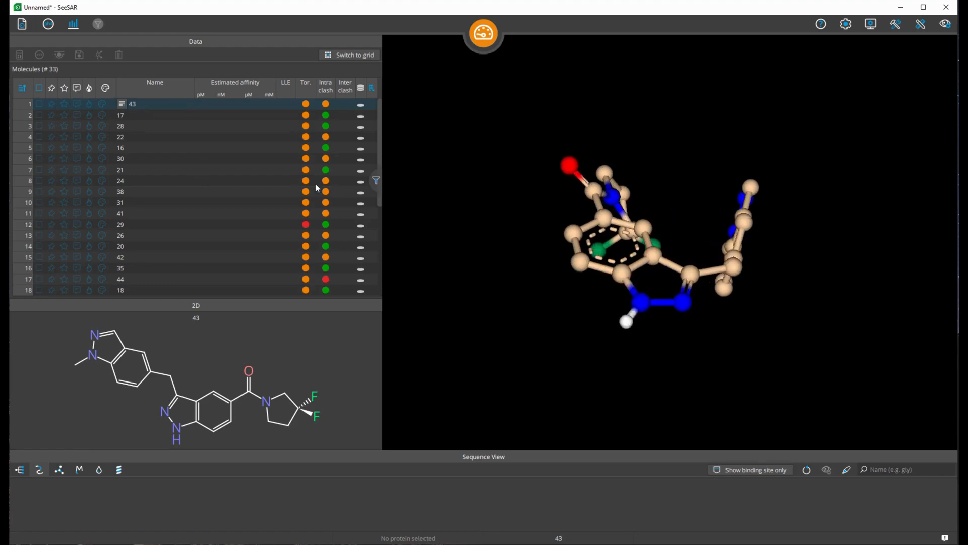
- Check the molecules in rows 1 to 14 as a range and set the colour of all checked molecules to green
{"action": "left_click", "coordinate": [38, 104]}
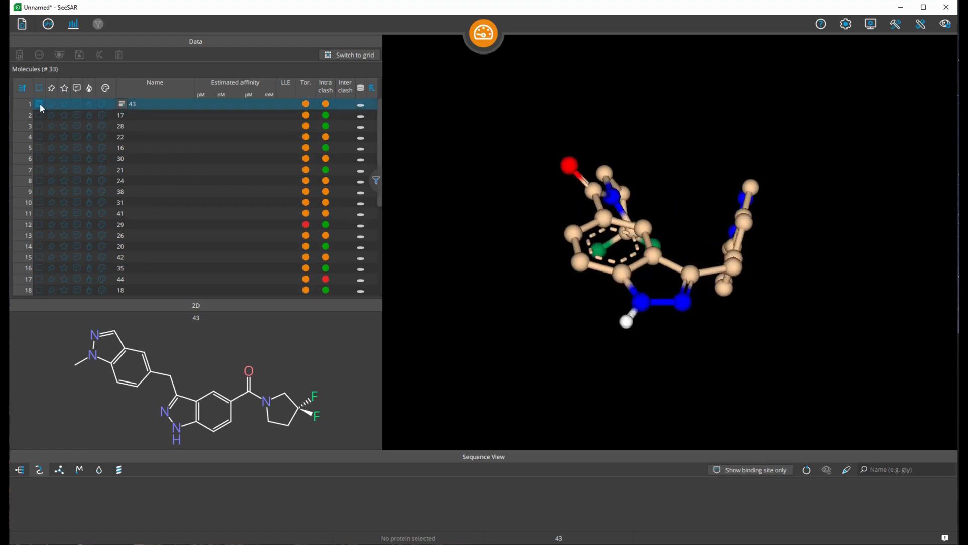
{"action": "left_click", "coordinate": [40, 246], "text": "shift"}
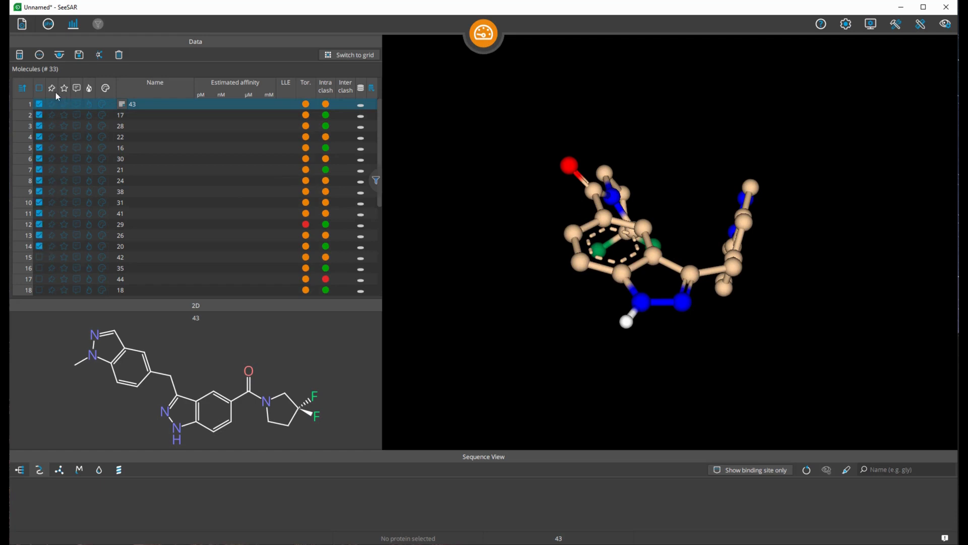
{"action": "left_click", "coordinate": [40, 57]}
{"action": "left_click", "coordinate": [40, 56]}
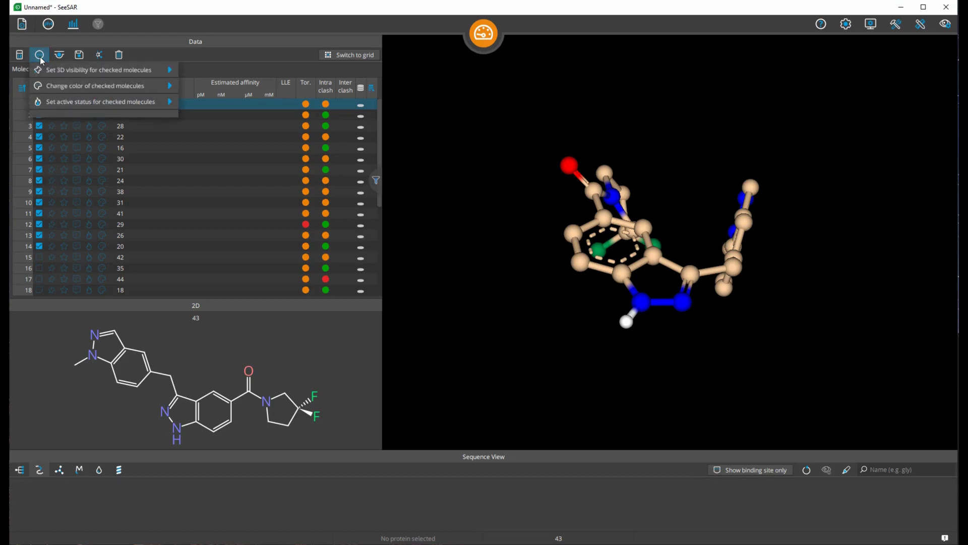
{"action": "mouse_move", "coordinate": [43, 89]}
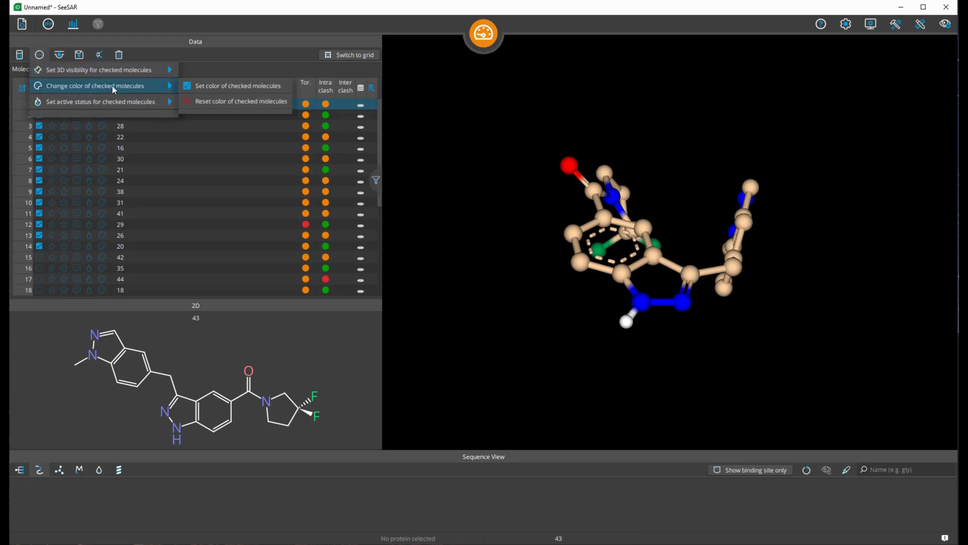
{"action": "left_click", "coordinate": [251, 86]}
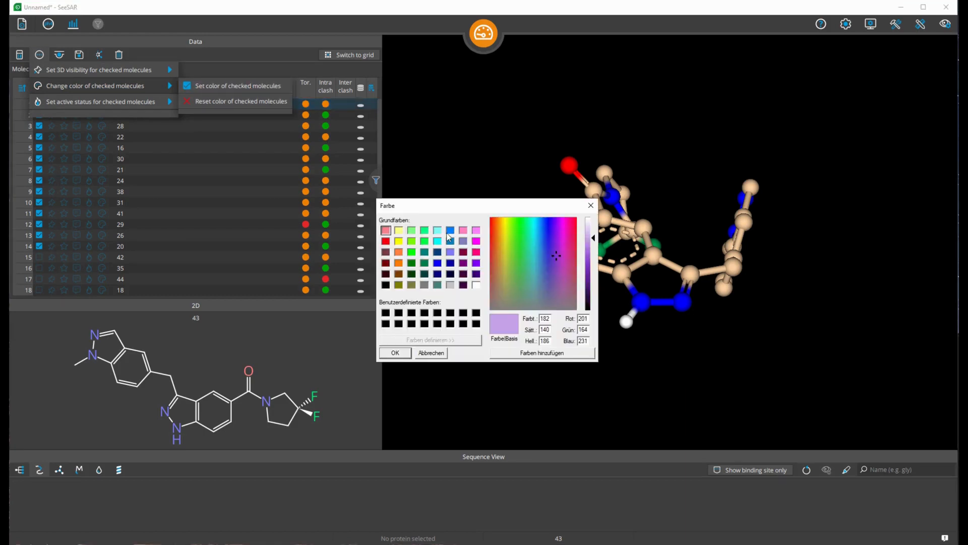
{"action": "left_click", "coordinate": [411, 252]}
{"action": "left_click", "coordinate": [396, 352]}
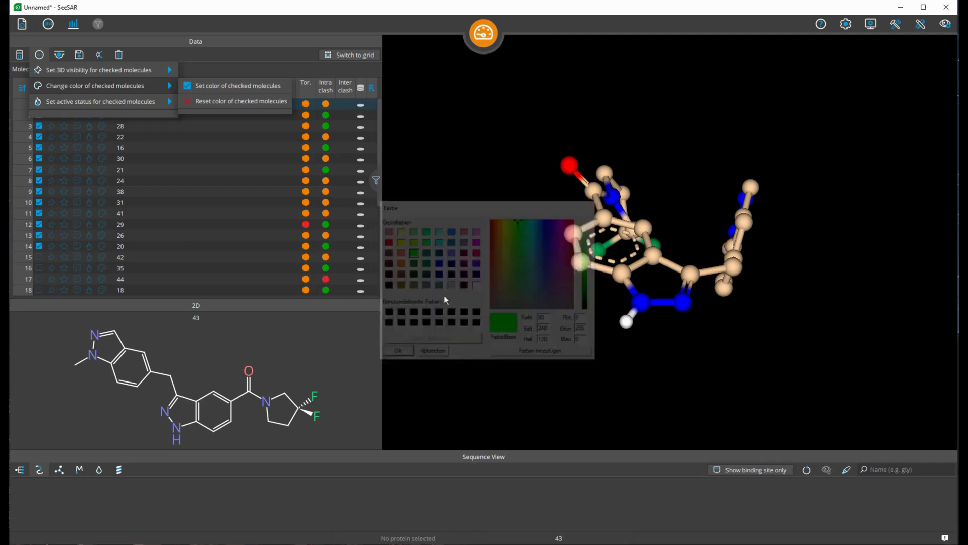
{"action": "left_click_drag", "start_coordinate": [726, 184], "coordinate": [635, 214]}
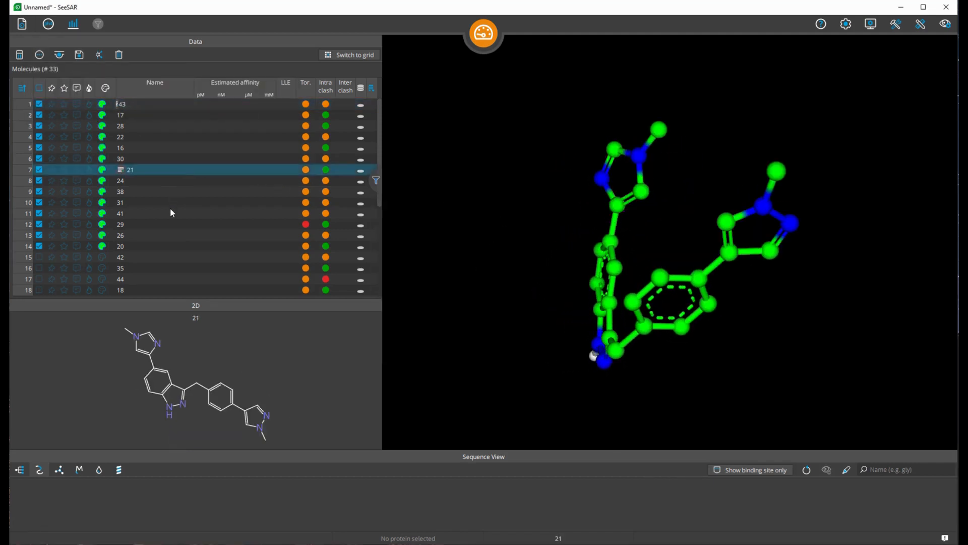
- Show molecule 24 in 3D and reset the colour of all checked molecules in the table
{"action": "left_click", "coordinate": [180, 234]}
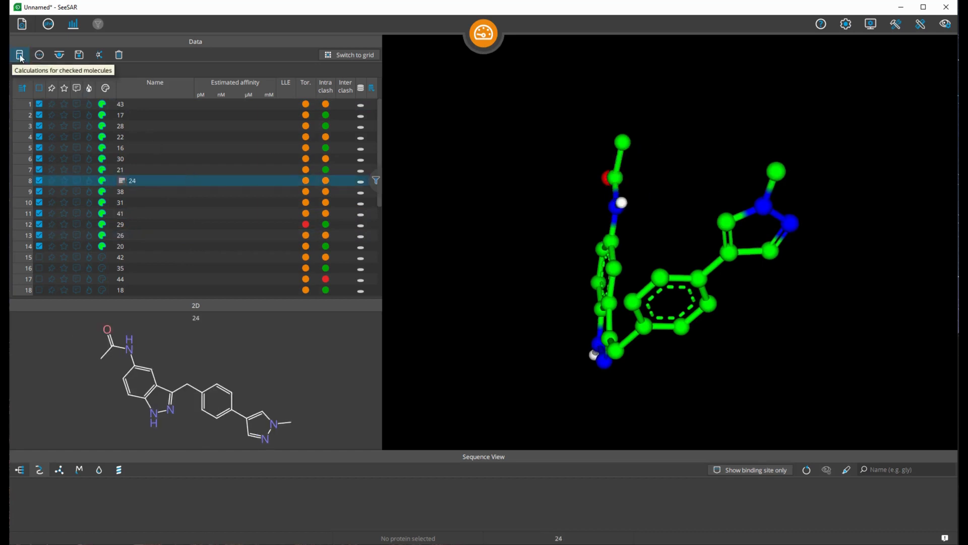
{"action": "left_click", "coordinate": [39, 55]}
{"action": "mouse_move", "coordinate": [151, 86]}
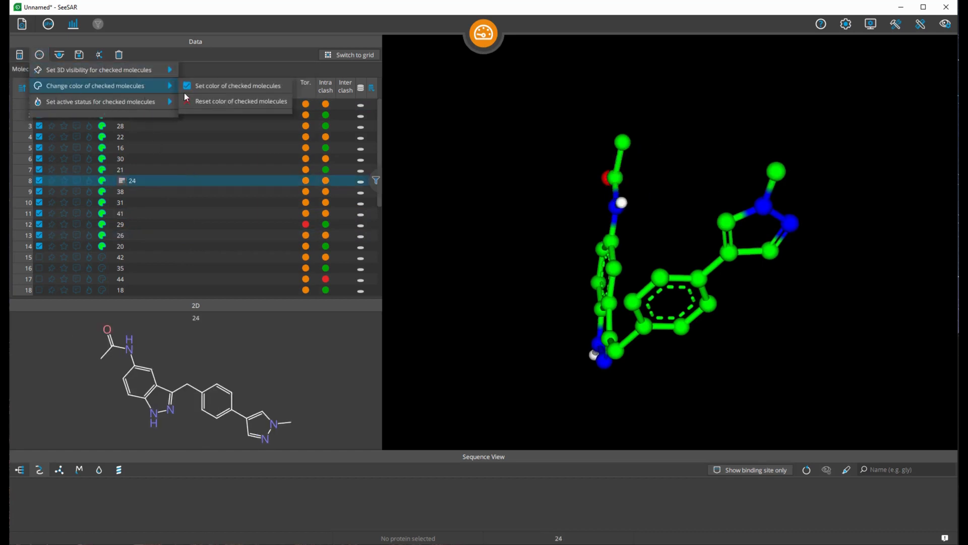
{"action": "left_click", "coordinate": [238, 101]}
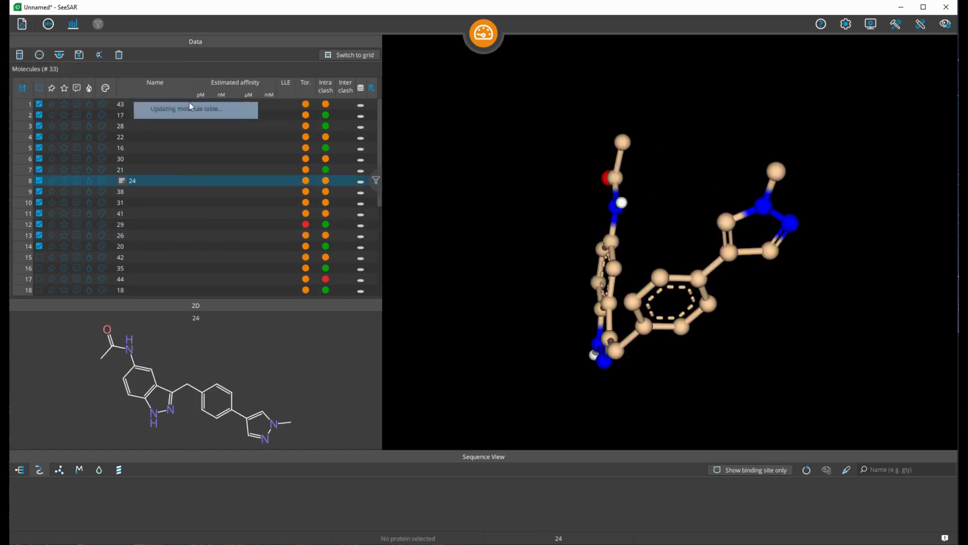
{"action": "left_click", "coordinate": [40, 55]}
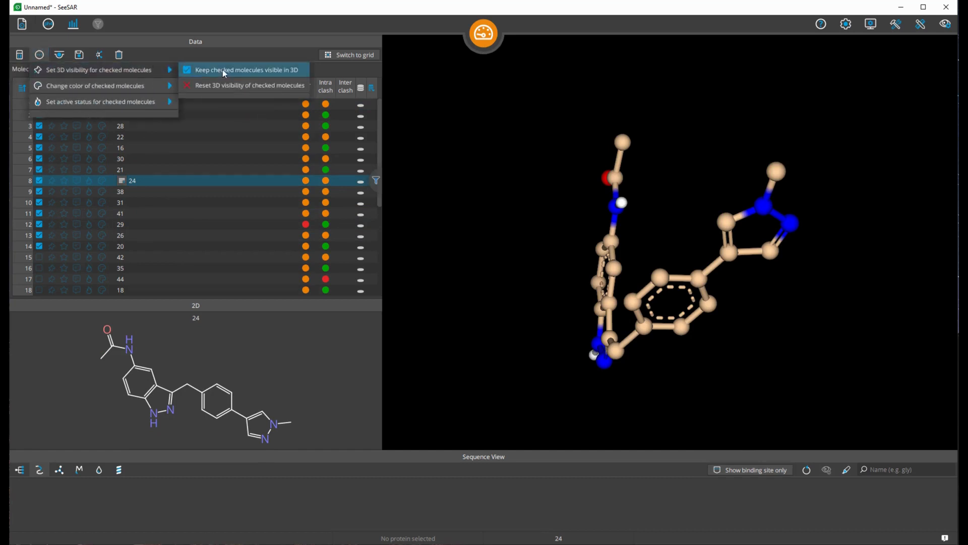
{"action": "mouse_move", "coordinate": [130, 105]}
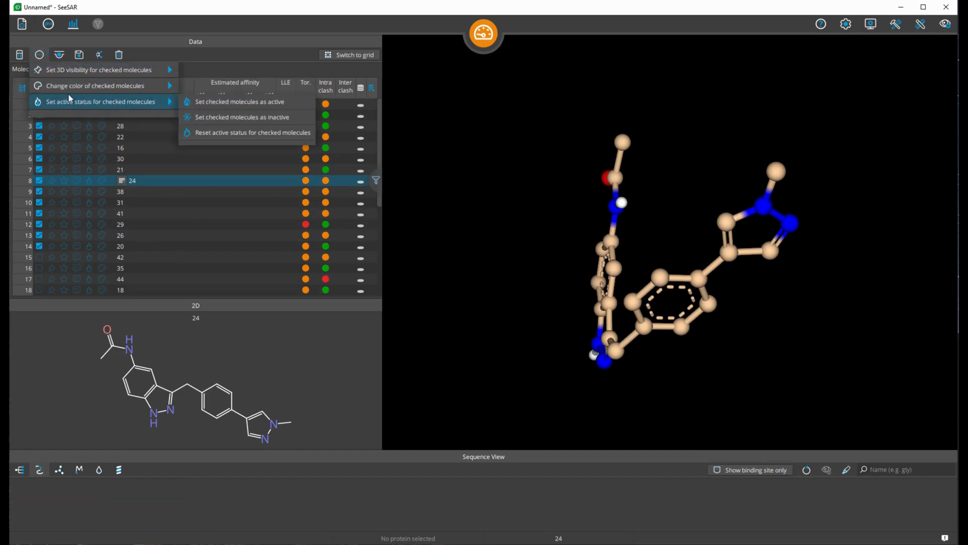
{"action": "mouse_move", "coordinate": [72, 75]}
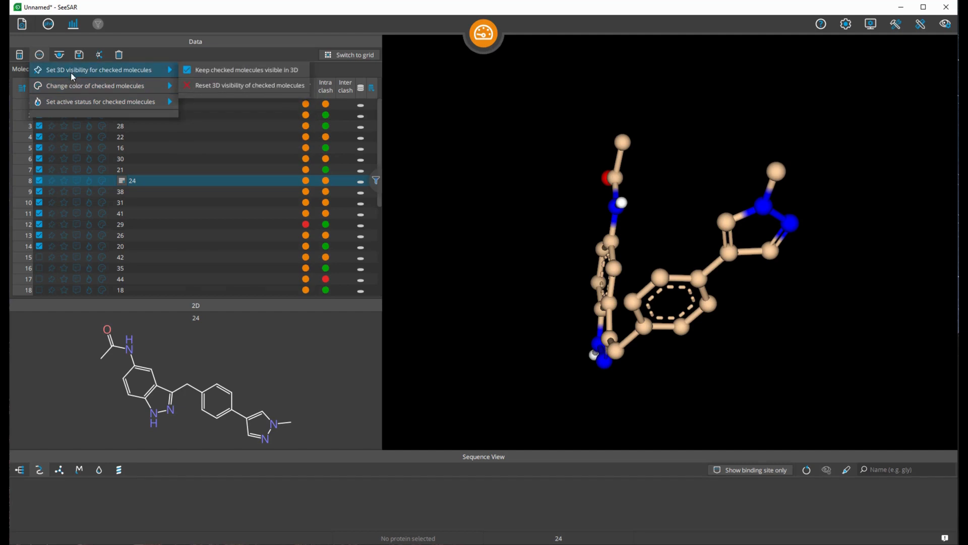
{"action": "left_click", "coordinate": [38, 57]}
- Uncheck all molecules in the table and inspect molecule 24 in 3D from different angles
{"action": "left_click", "coordinate": [38, 89]}
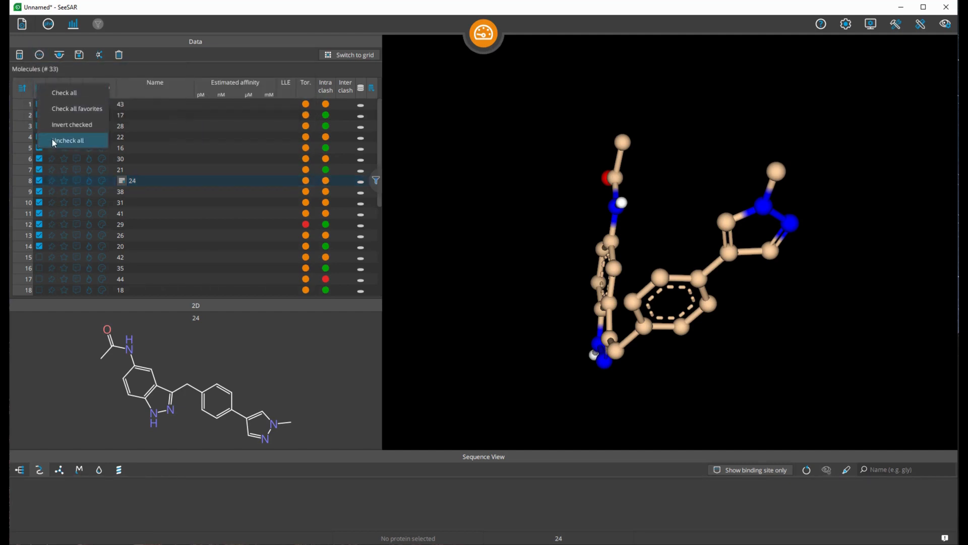
{"action": "left_click", "coordinate": [71, 143]}
{"action": "left_click_drag", "start_coordinate": [501, 163], "coordinate": [523, 186]}
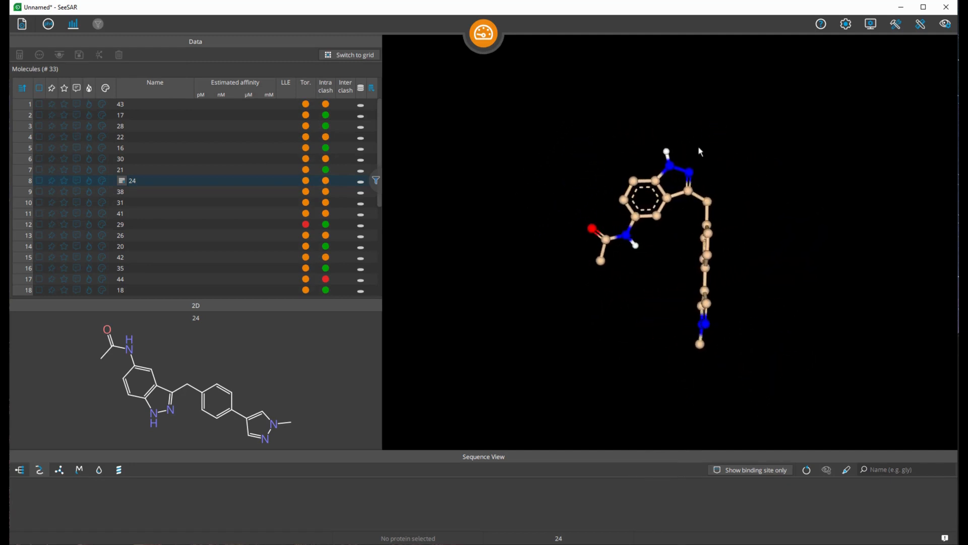
{"action": "left_click_drag", "start_coordinate": [698, 146], "coordinate": [690, 201]}
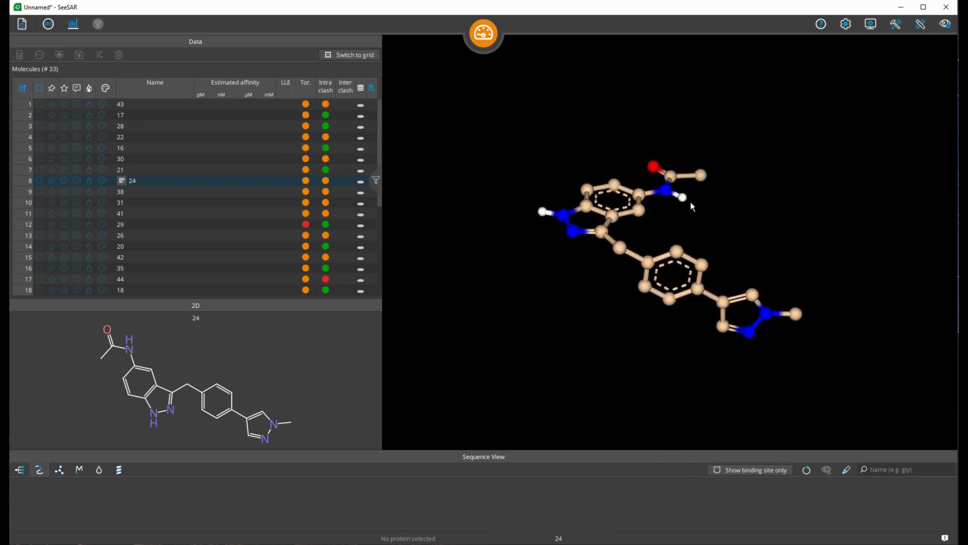
- Start a new project and continue without saving the changes
{"action": "left_click", "coordinate": [22, 25]}
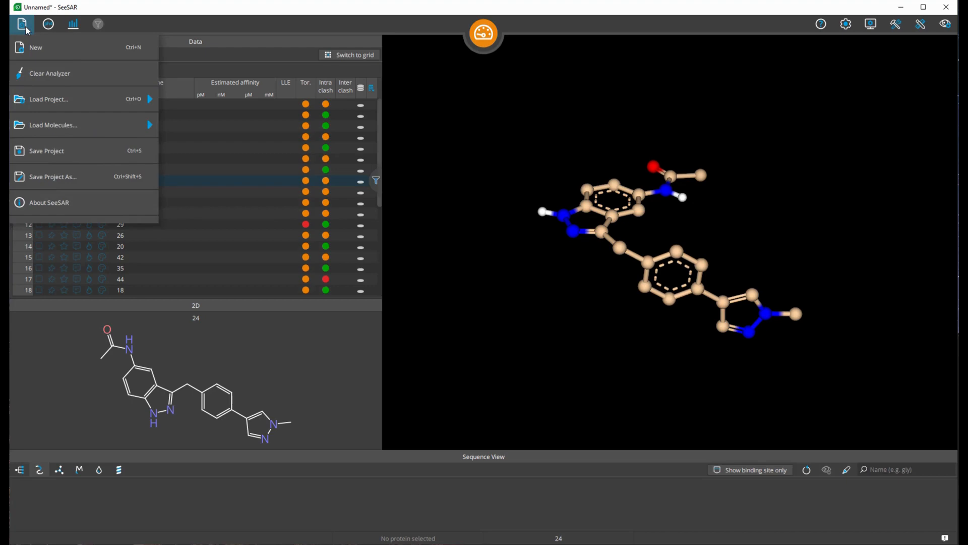
{"action": "left_click", "coordinate": [36, 47]}
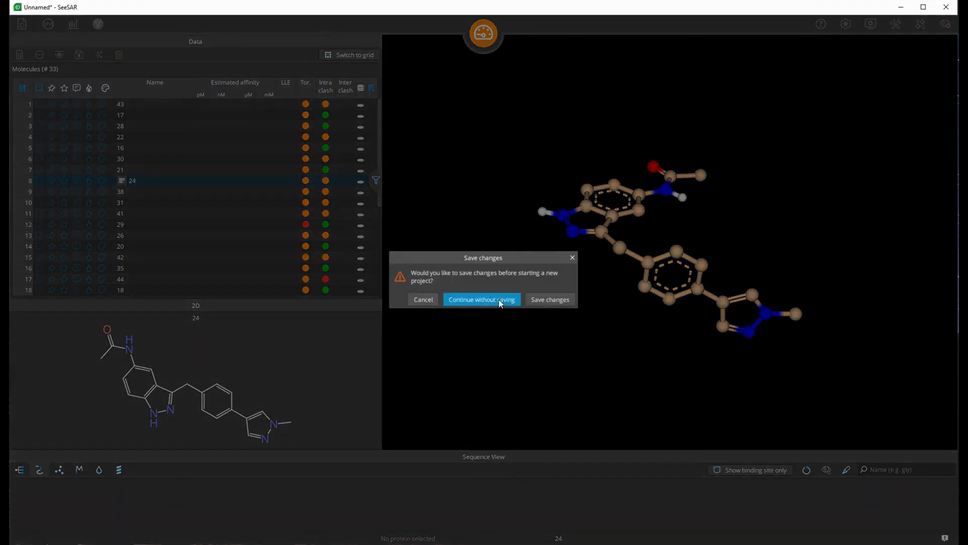
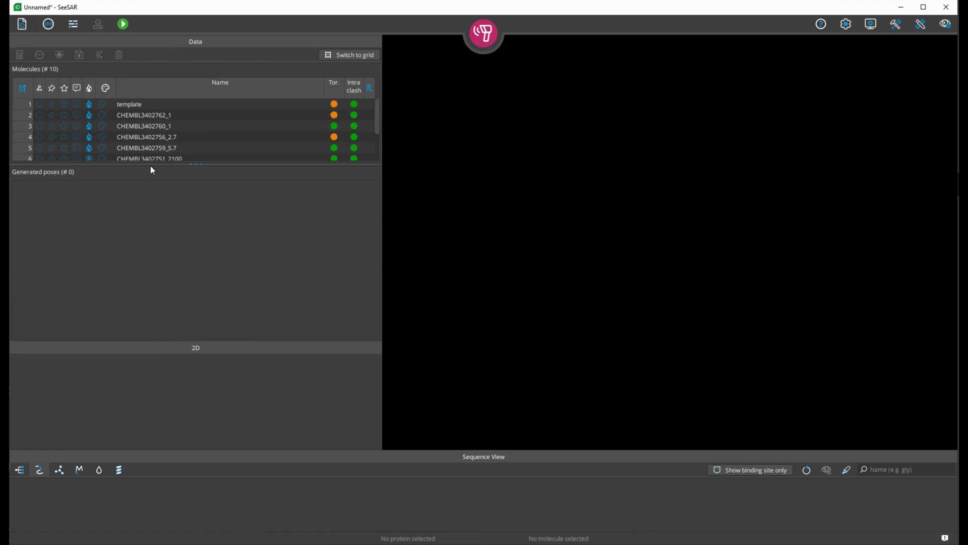
- Enlarge the Molecules table to show more rows and display the molecule named template
{"action": "left_click_drag", "start_coordinate": [151, 164], "coordinate": [151, 216]}
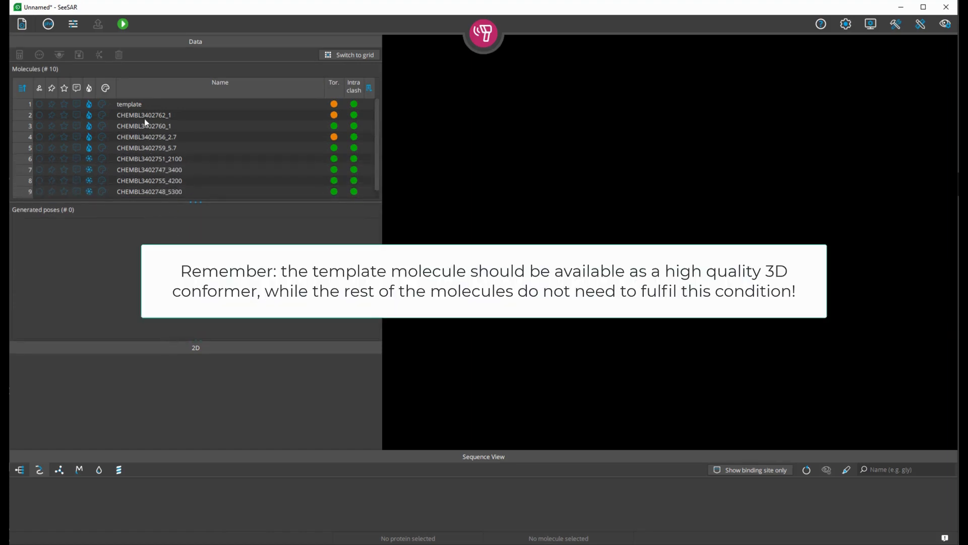
{"action": "left_click", "coordinate": [144, 103]}
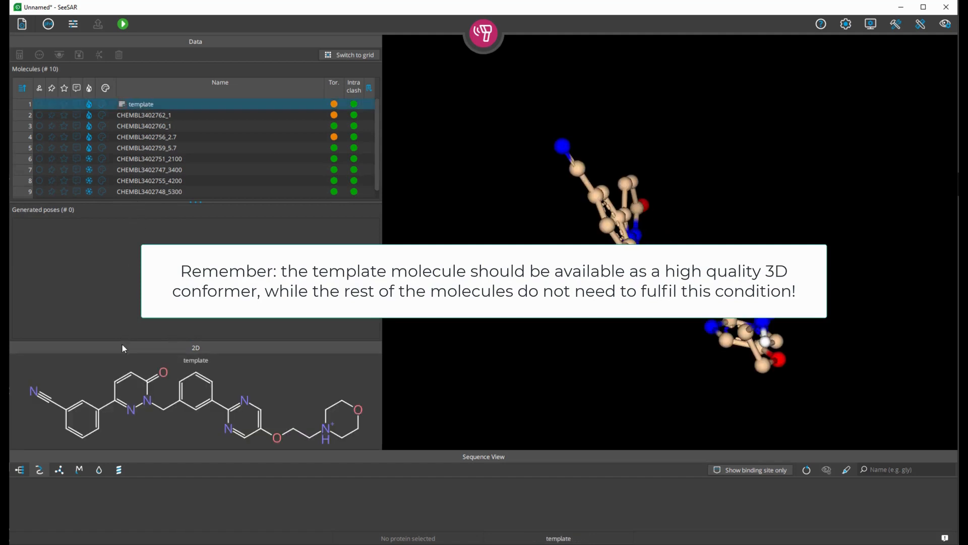
{"action": "scroll", "coordinate": [241, 134], "scroll_direction": "down", "scroll_amount": 1}
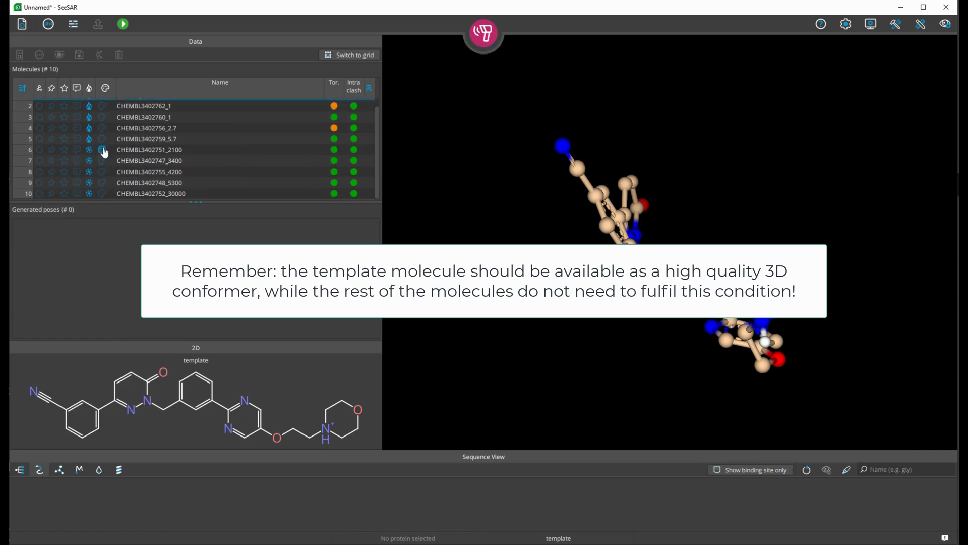
{"action": "scroll", "coordinate": [94, 147], "scroll_direction": "up", "scroll_amount": 1}
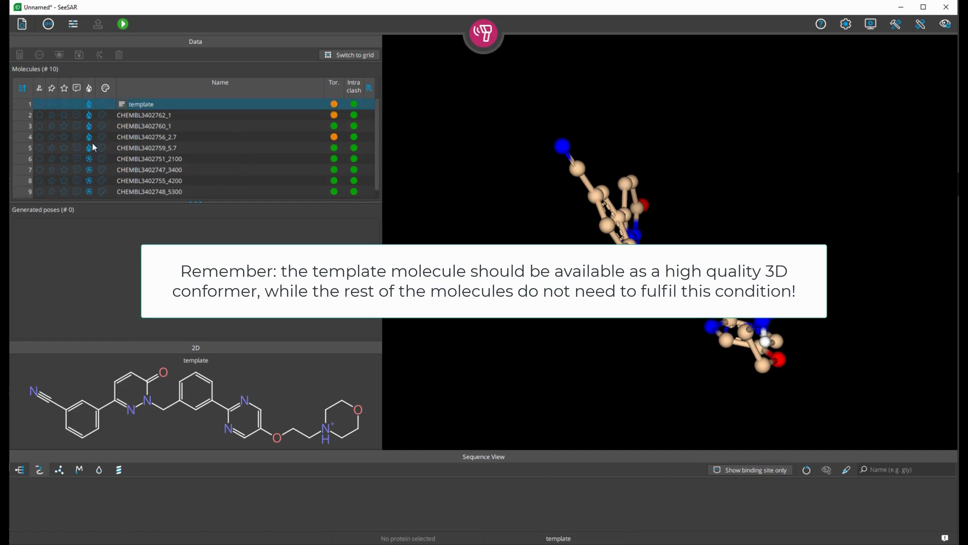
- Inspect the molecule named template in 3D and set it as the template for the similarity scan
{"action": "left_click", "coordinate": [141, 114]}
{"action": "left_click", "coordinate": [144, 106]}
{"action": "left_click_drag", "start_coordinate": [727, 191], "coordinate": [566, 165]}
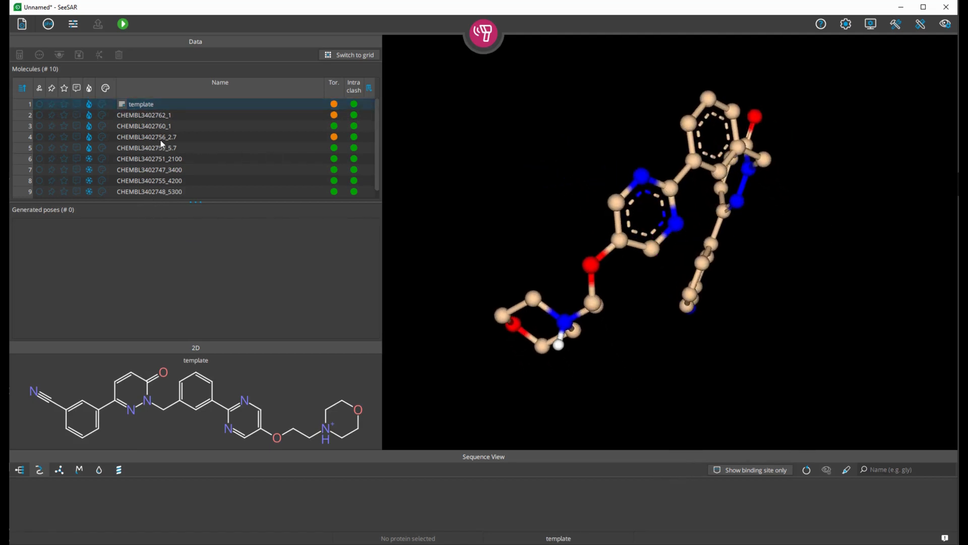
{"action": "left_click", "coordinate": [145, 105]}
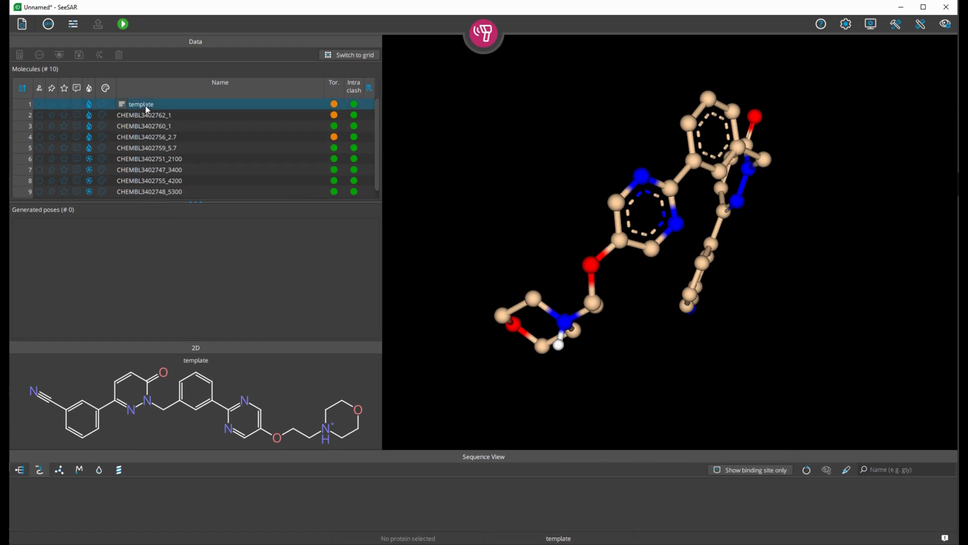
{"action": "left_click_drag", "start_coordinate": [581, 121], "coordinate": [491, 128]}
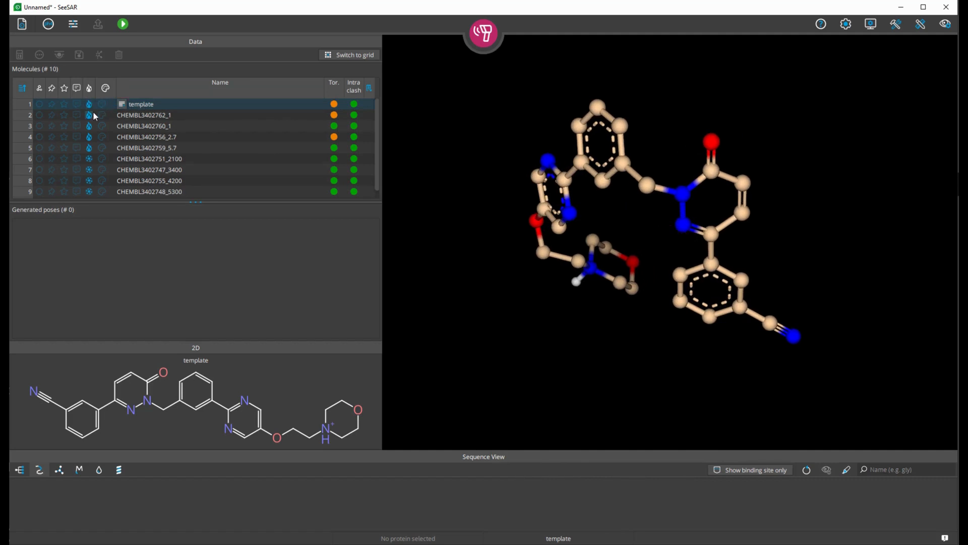
{"action": "left_click", "coordinate": [40, 105]}
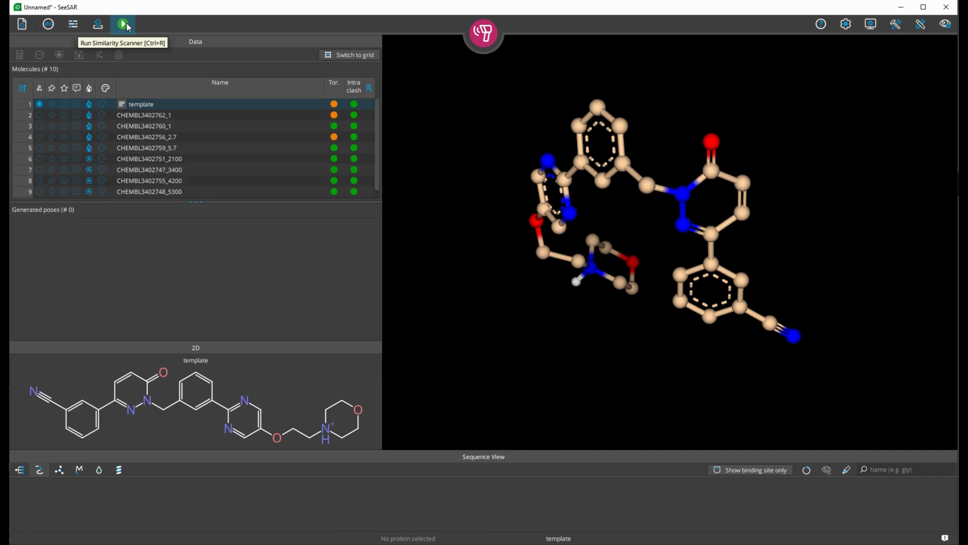
- Review the Similarity Scanner parameters, trying the medium and highest allowed ring conformations levels and returning to the lowest
{"action": "left_click", "coordinate": [75, 27]}
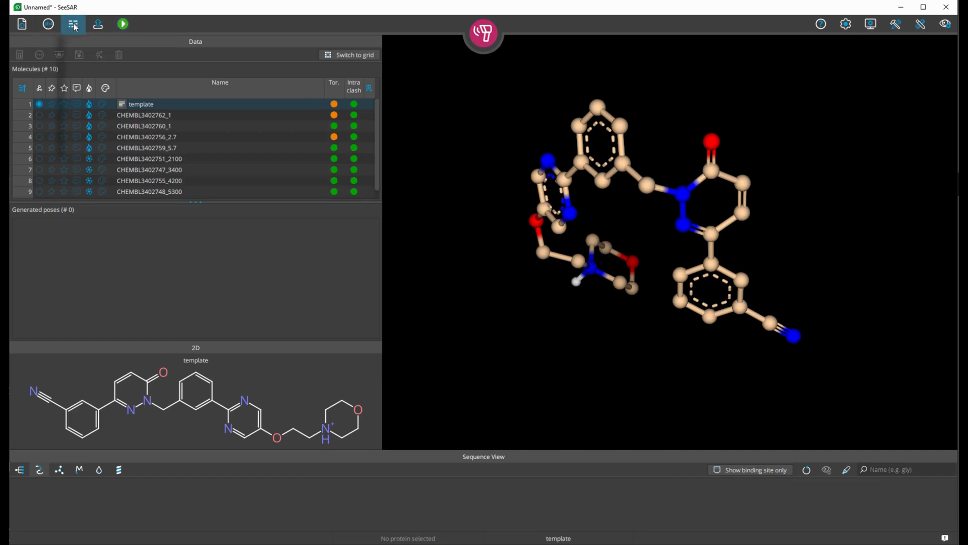
{"action": "left_click", "coordinate": [74, 27]}
{"action": "left_click", "coordinate": [75, 27]}
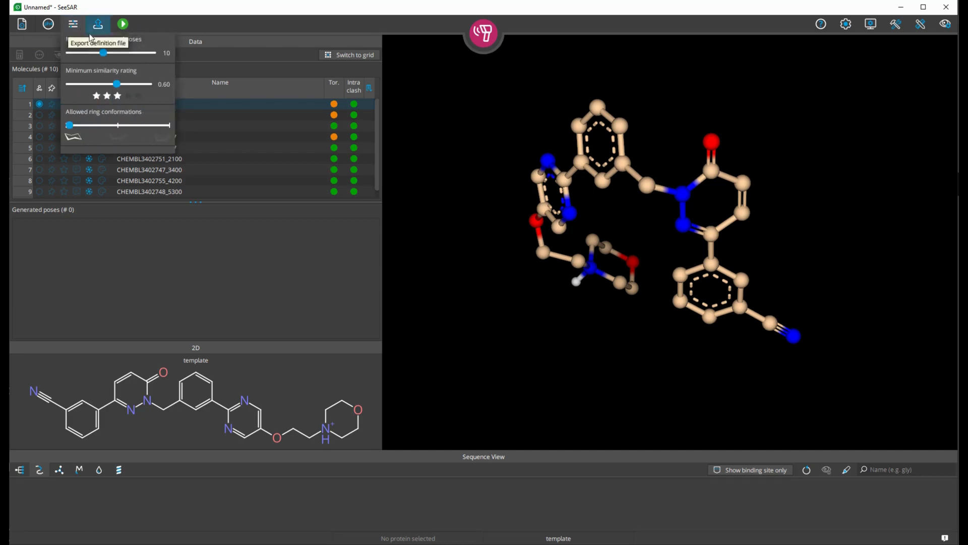
{"action": "mouse_move", "coordinate": [103, 57]}
{"action": "left_mouse_down"}
{"action": "mouse_move", "coordinate": [120, 58]}
{"action": "mouse_move", "coordinate": [70, 59]}
{"action": "mouse_move", "coordinate": [157, 61]}
{"action": "mouse_move", "coordinate": [91, 66]}
{"action": "mouse_move", "coordinate": [103, 66]}
{"action": "left_mouse_up"}
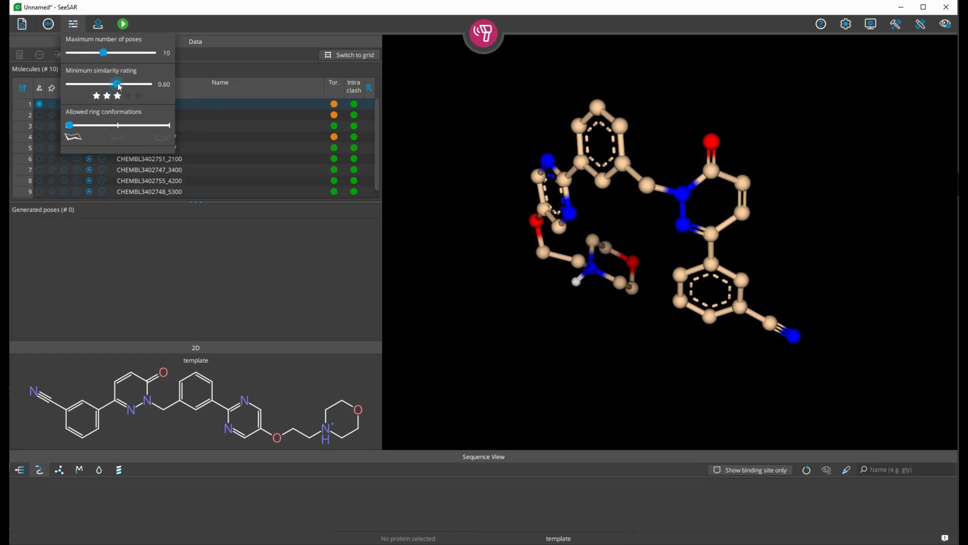
{"action": "mouse_move", "coordinate": [120, 87]}
{"action": "left_mouse_down"}
{"action": "mouse_move", "coordinate": [154, 86]}
{"action": "mouse_move", "coordinate": [69, 90]}
{"action": "mouse_move", "coordinate": [115, 93]}
{"action": "mouse_move", "coordinate": [118, 105]}
{"action": "left_mouse_up"}
{"action": "left_click_drag", "start_coordinate": [70, 126], "coordinate": [118, 125]}
{"action": "left_click_drag", "start_coordinate": [121, 126], "coordinate": [166, 126]}
{"action": "left_click_drag", "start_coordinate": [166, 125], "coordinate": [68, 132]}
{"action": "left_click", "coordinate": [75, 26]}
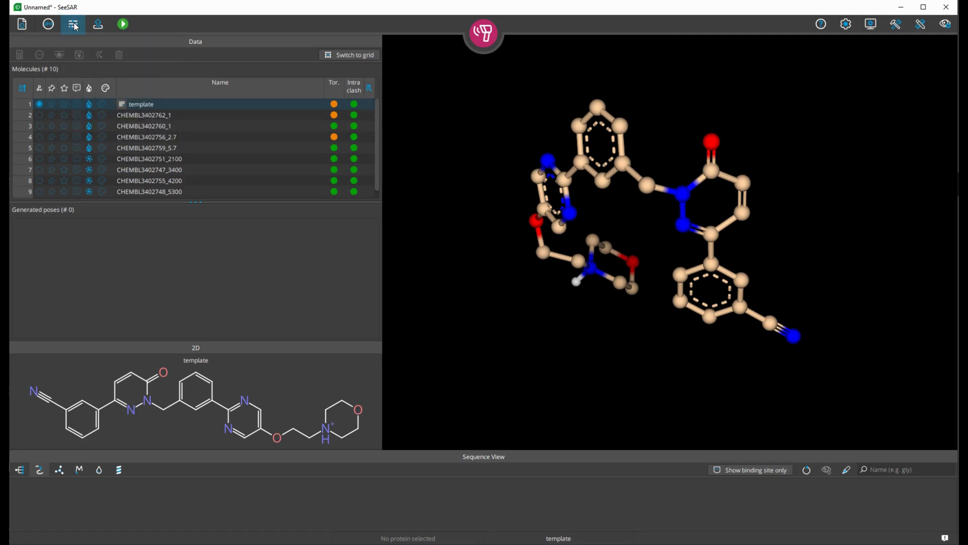
{"action": "left_click", "coordinate": [99, 32]}
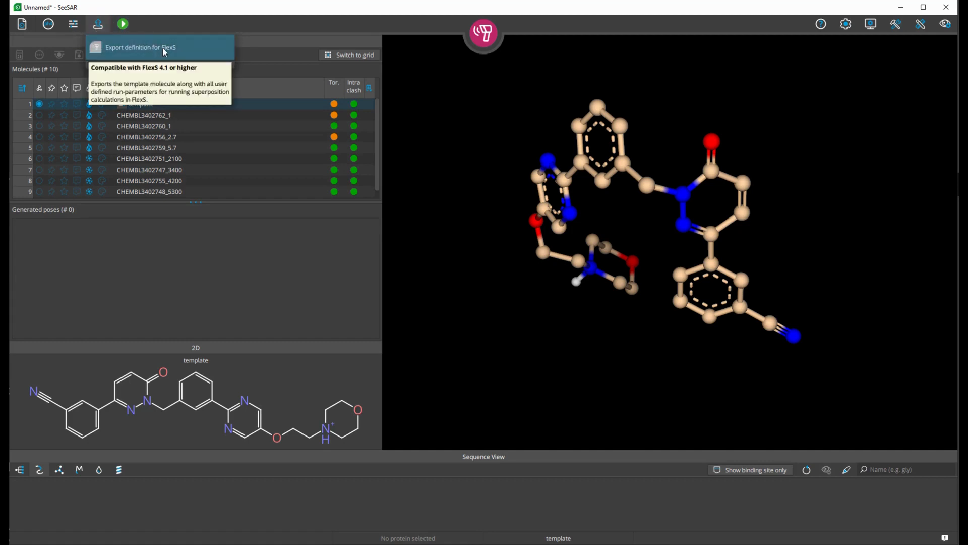
{"action": "left_click", "coordinate": [98, 25]}
{"action": "left_click", "coordinate": [97, 25]}
{"action": "left_click", "coordinate": [97, 25]}
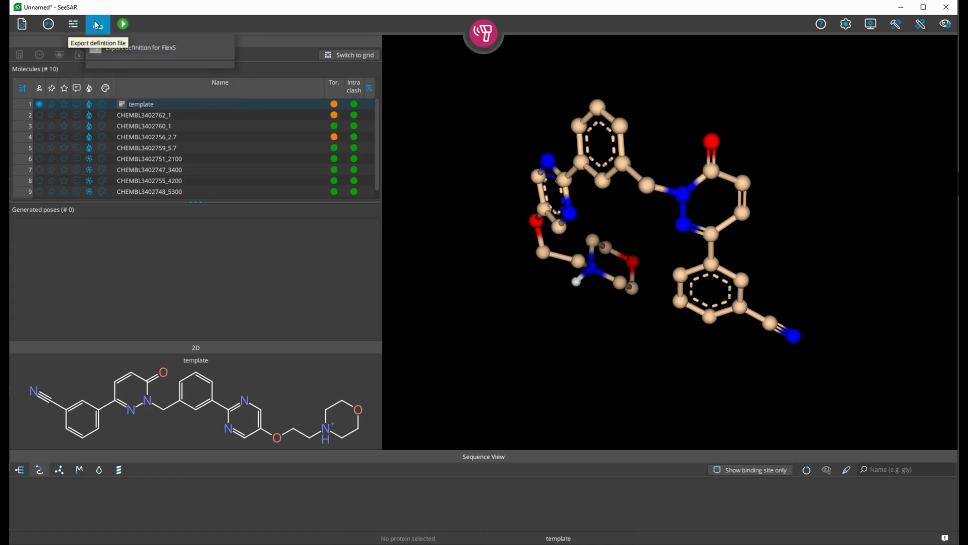
- Run the Similarity Scanner and read the Message Center for molecules that could not be superposed
{"action": "left_click", "coordinate": [124, 25]}
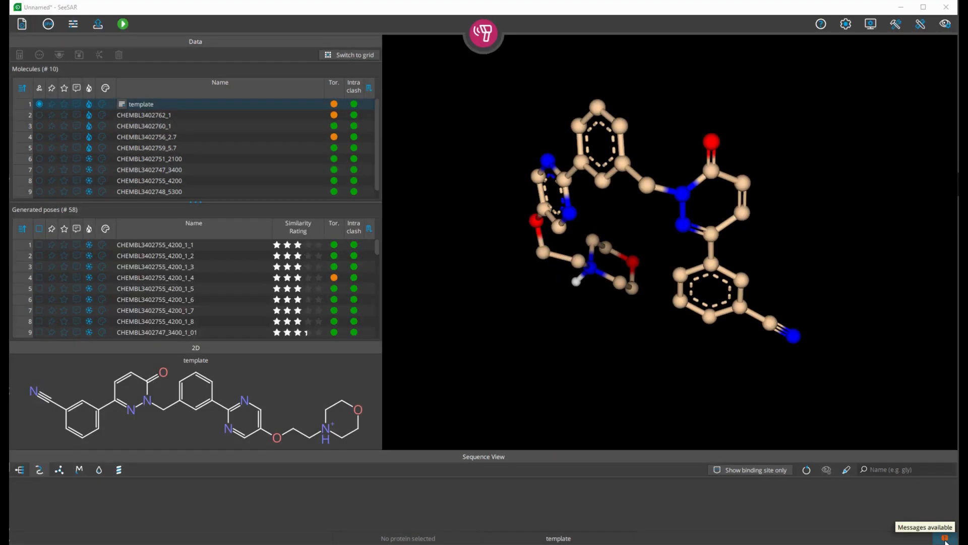
{"action": "left_click", "coordinate": [945, 538]}
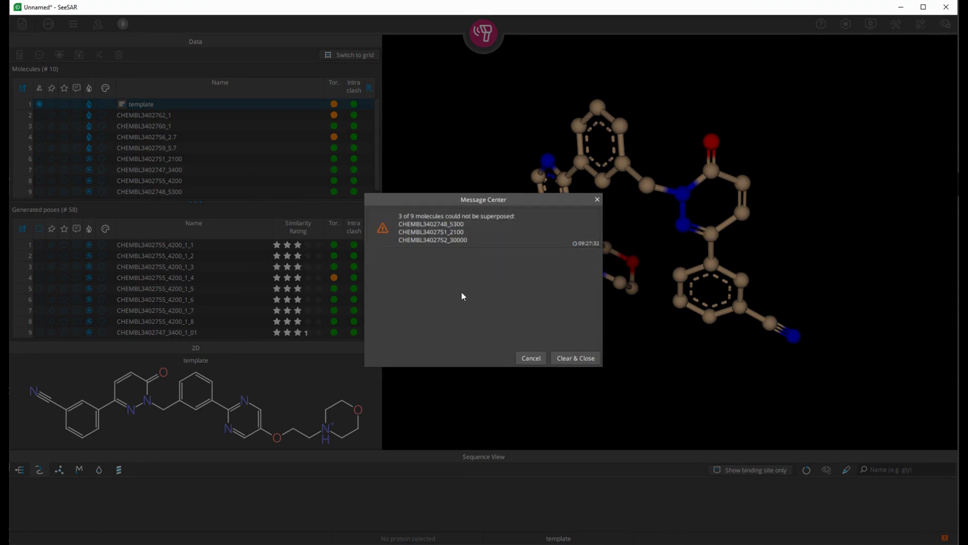
{"action": "left_click", "coordinate": [596, 200]}
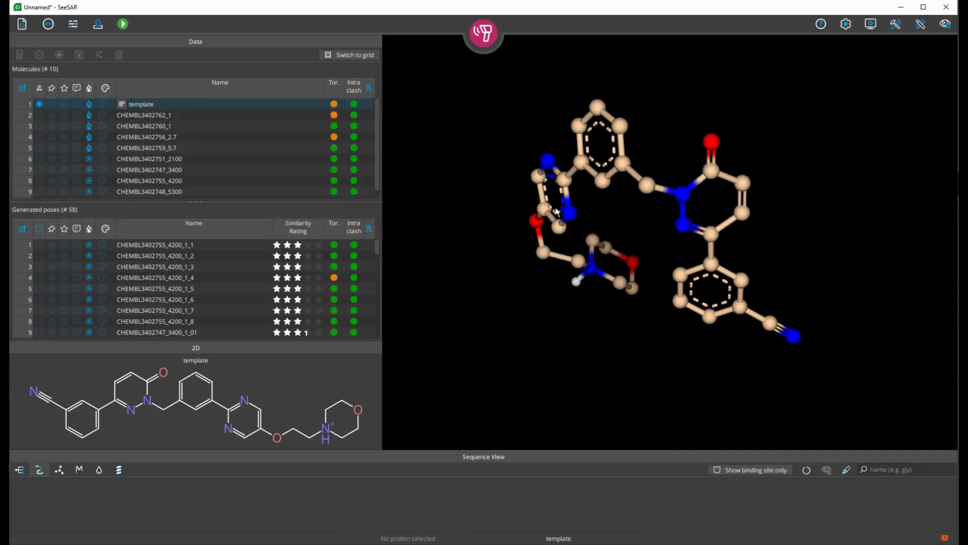
- Check all generated poses and delete them
{"action": "left_click", "coordinate": [41, 229]}
{"action": "left_click", "coordinate": [56, 234]}
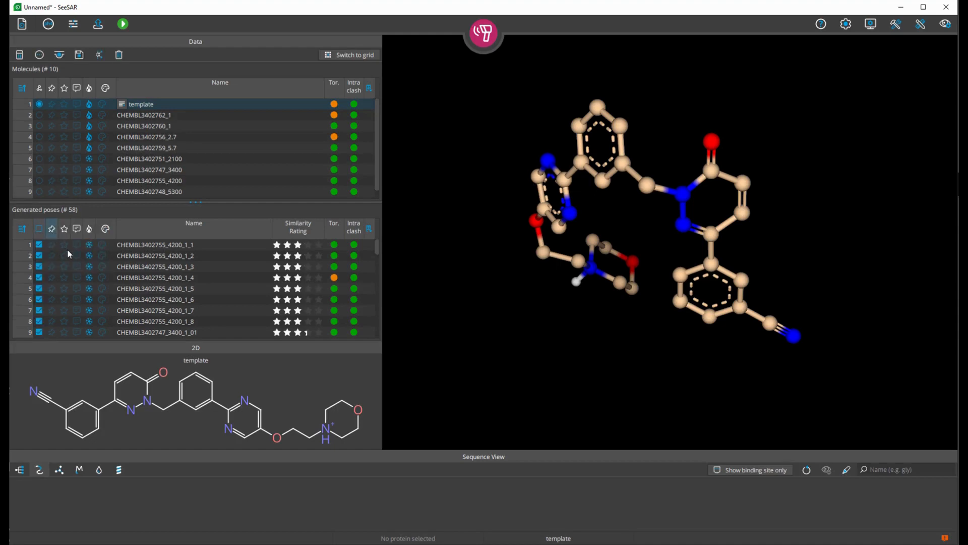
{"action": "left_click", "coordinate": [119, 55]}
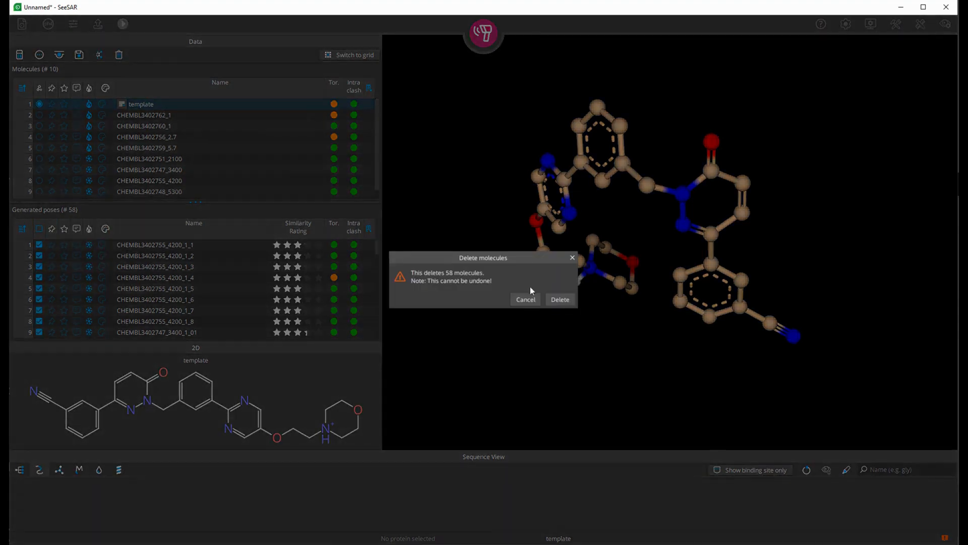
{"action": "left_click", "coordinate": [559, 298]}
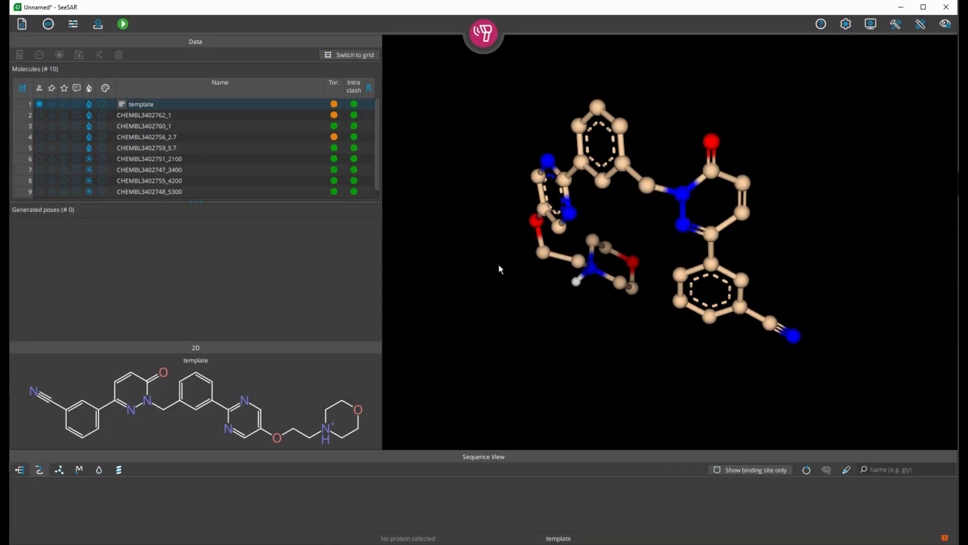
- Set the minimum similarity rating to 0.00 and run the Similarity Scanner again
{"action": "left_click", "coordinate": [79, 31]}
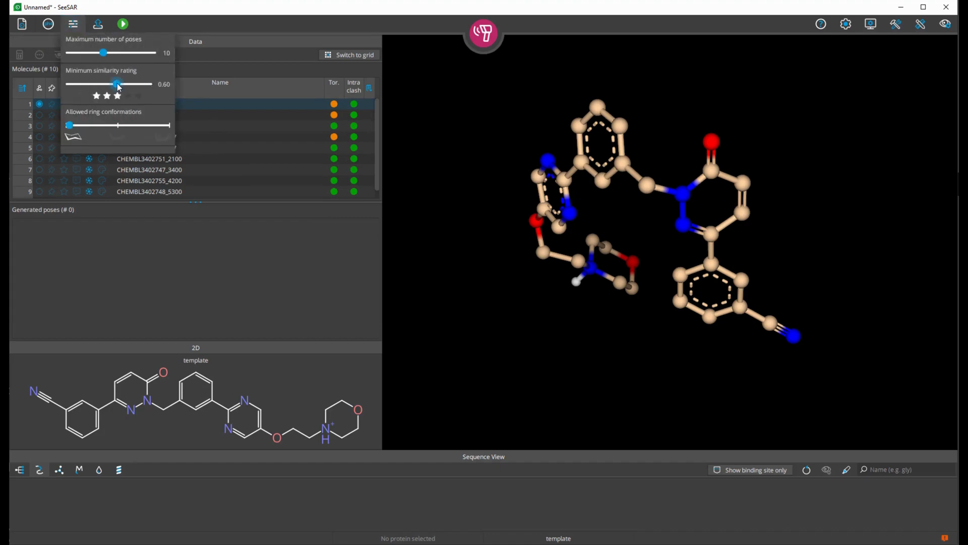
{"action": "left_click_drag", "start_coordinate": [116, 83], "coordinate": [70, 84]}
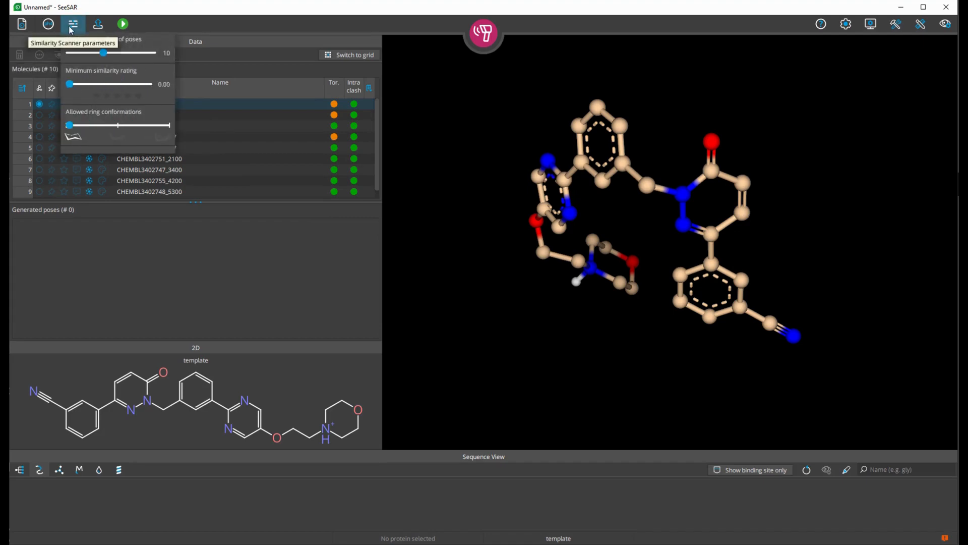
{"action": "left_click", "coordinate": [71, 28]}
{"action": "left_click", "coordinate": [122, 24]}
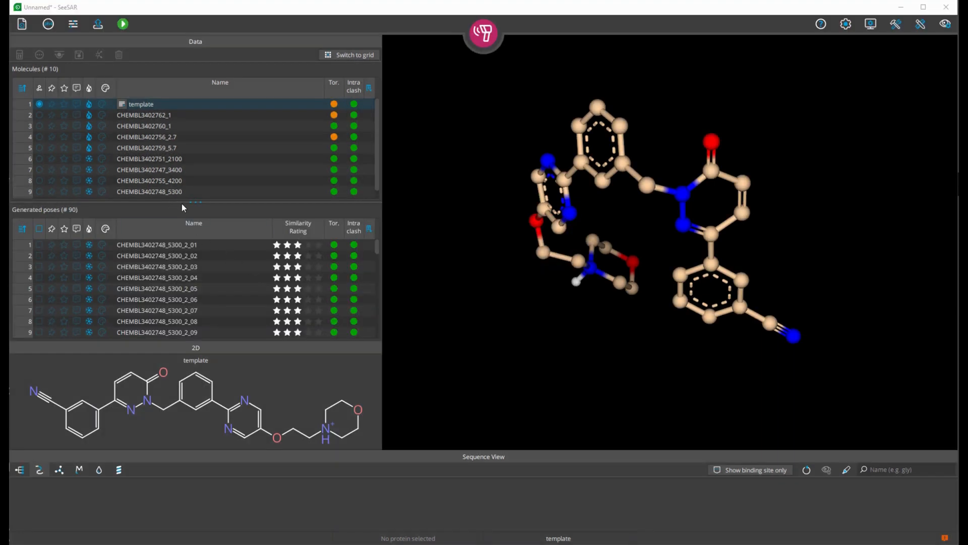
- Examine several generated poses of CHEMBL3402748_5300 in the 3D view, ending on the first one
{"action": "scroll", "coordinate": [177, 283], "scroll_direction": "down", "scroll_amount": 5}
{"action": "scroll", "coordinate": [162, 253], "scroll_direction": "up", "scroll_amount": 5}
{"action": "left_click", "coordinate": [162, 247]}
{"action": "left_click", "coordinate": [159, 266]}
{"action": "left_click", "coordinate": [159, 299]}
{"action": "left_click", "coordinate": [159, 331]}
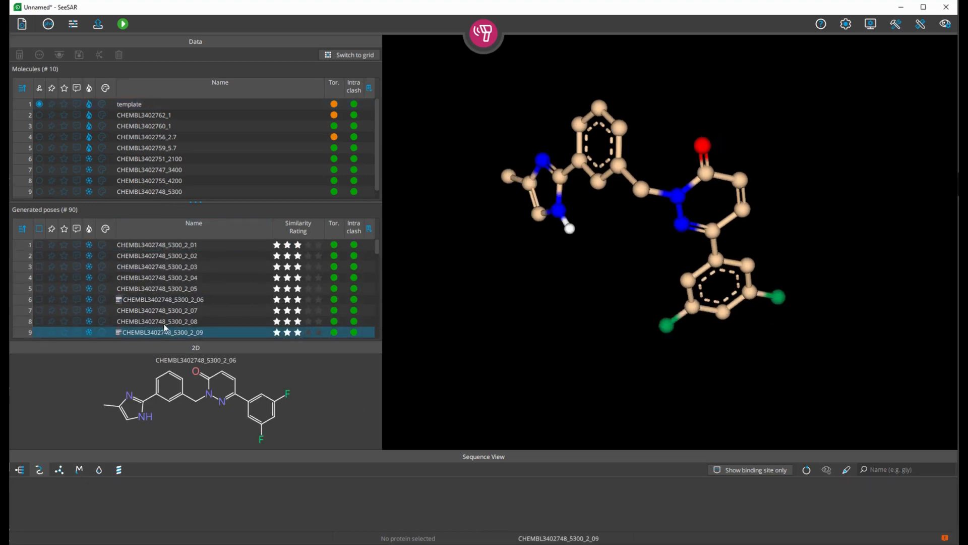
{"action": "left_click", "coordinate": [171, 247]}
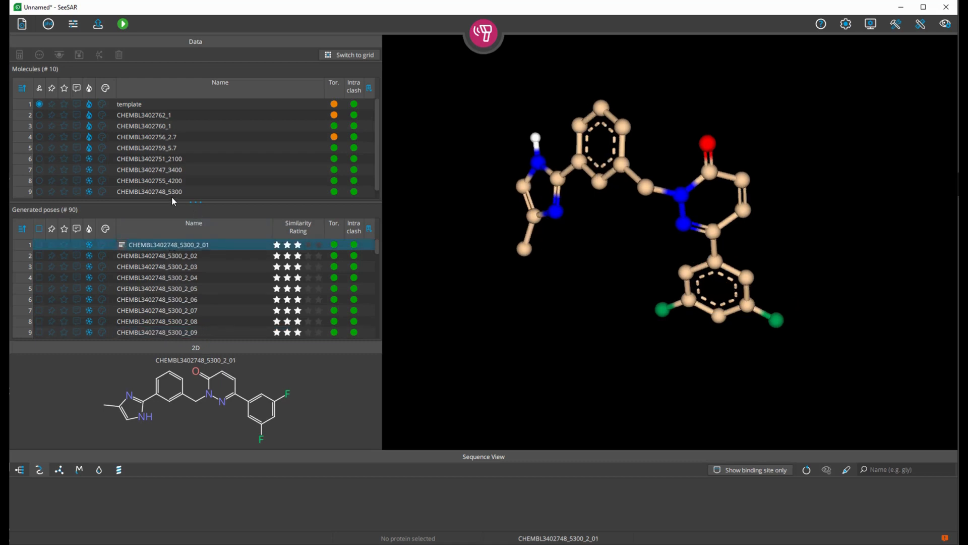
- Pin the template molecule so it stays visible and colour it light yellow
{"action": "left_click", "coordinate": [52, 105]}
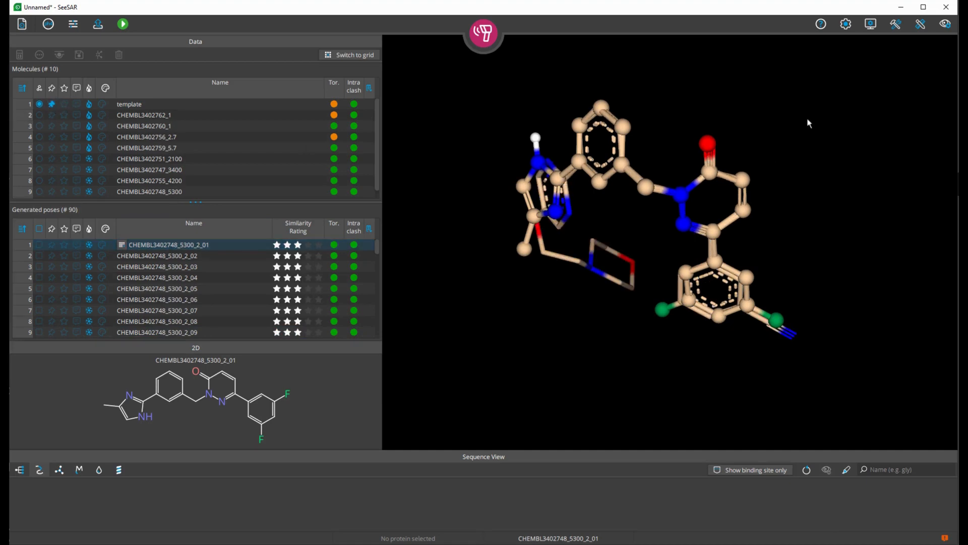
{"action": "left_click_drag", "start_coordinate": [807, 117], "coordinate": [797, 144]}
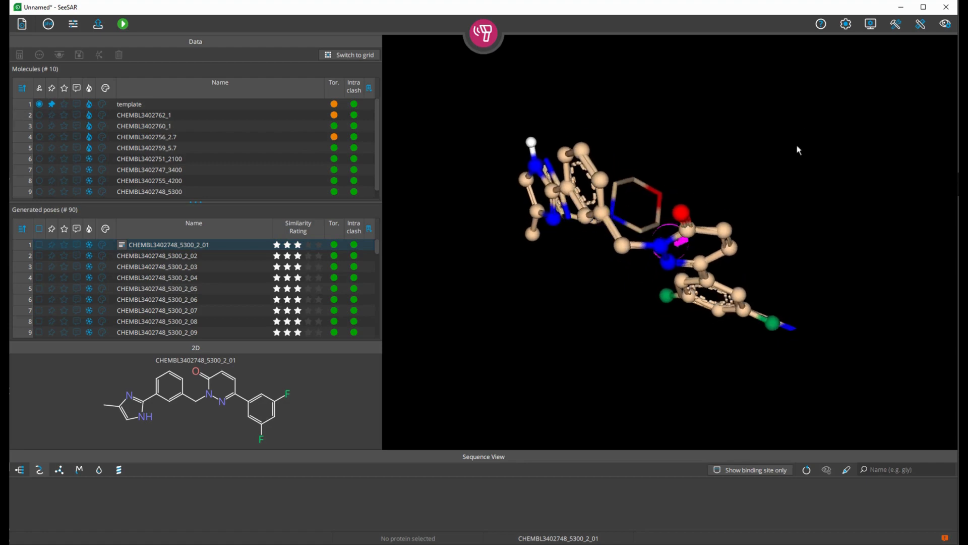
{"action": "left_click", "coordinate": [105, 107]}
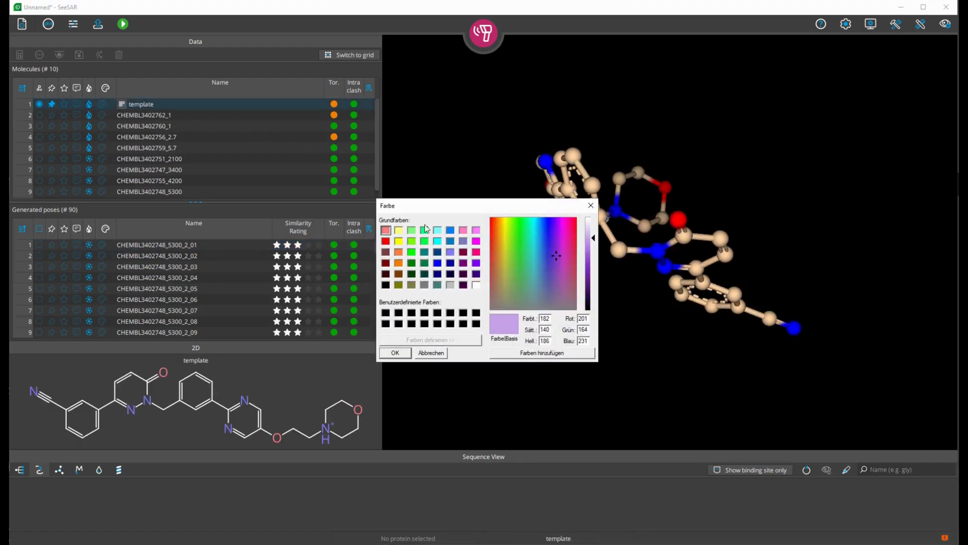
{"action": "left_click", "coordinate": [399, 231]}
{"action": "left_click", "coordinate": [394, 353]}
{"action": "left_click_drag", "start_coordinate": [715, 163], "coordinate": [690, 219]}
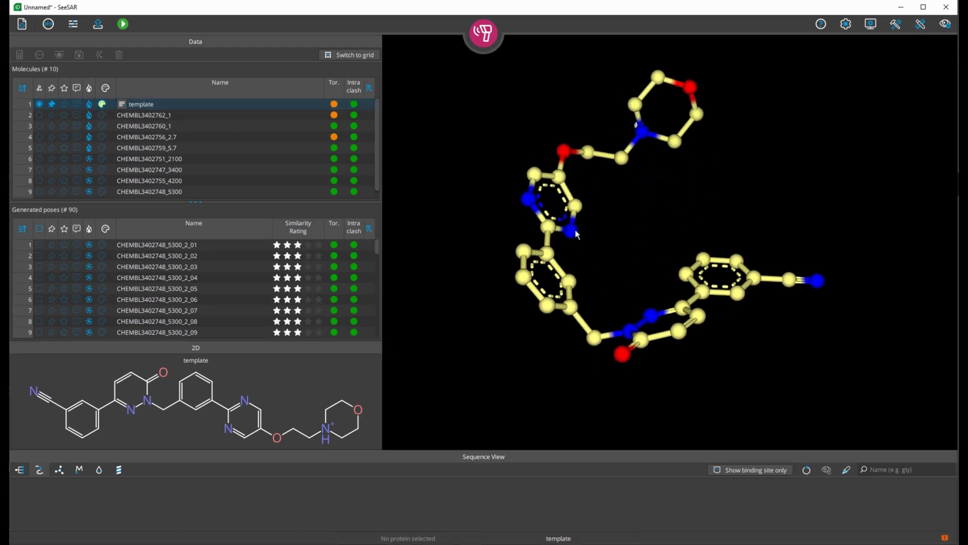
- Sort the generated poses by highest similarity rating and compare the top-rated ones with the pinned template
{"action": "left_click", "coordinate": [304, 227]}
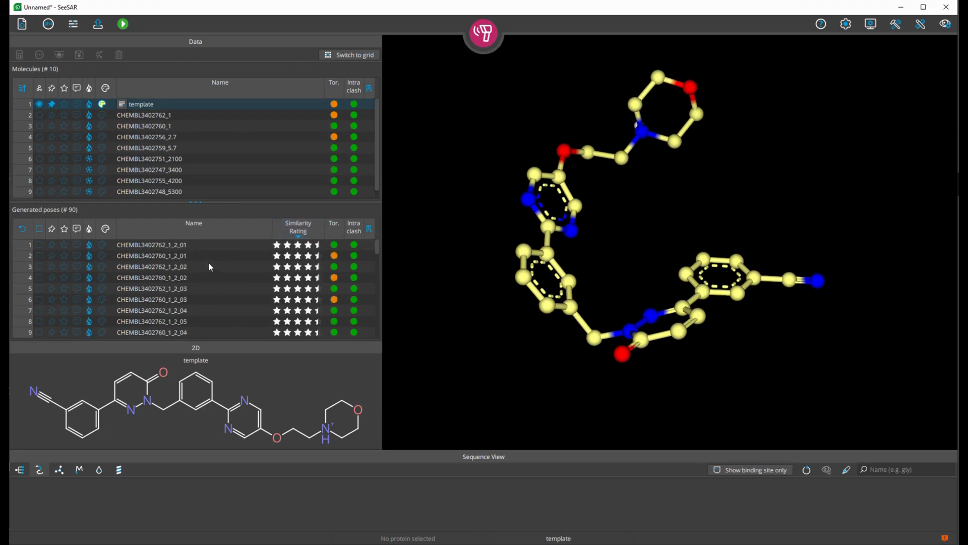
{"action": "left_click", "coordinate": [181, 246]}
{"action": "left_click", "coordinate": [181, 269]}
{"action": "left_click", "coordinate": [177, 311]}
{"action": "scroll", "coordinate": [177, 311], "scroll_direction": "down", "scroll_amount": 3}
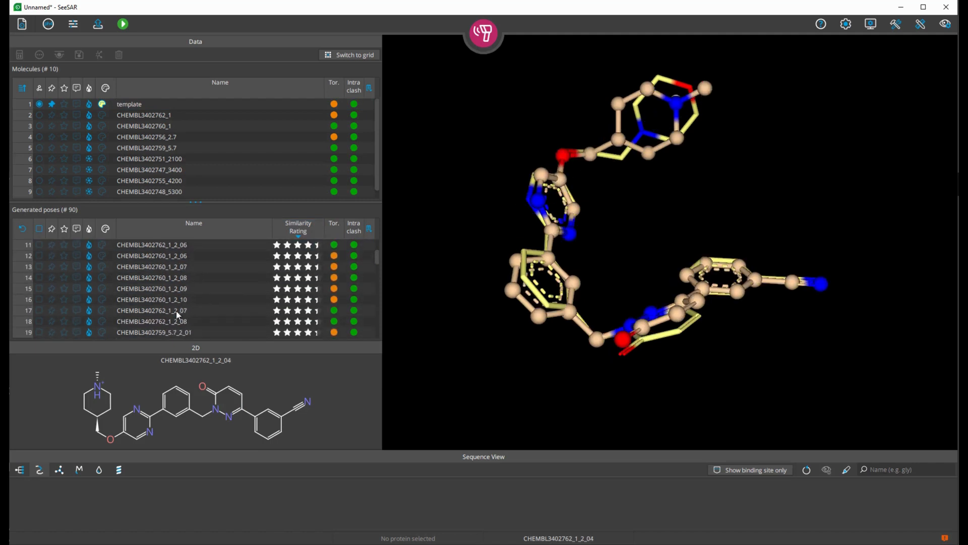
{"action": "left_click", "coordinate": [185, 313]}
{"action": "left_click", "coordinate": [189, 331]}
{"action": "scroll", "coordinate": [192, 323], "scroll_direction": "down", "scroll_amount": 2}
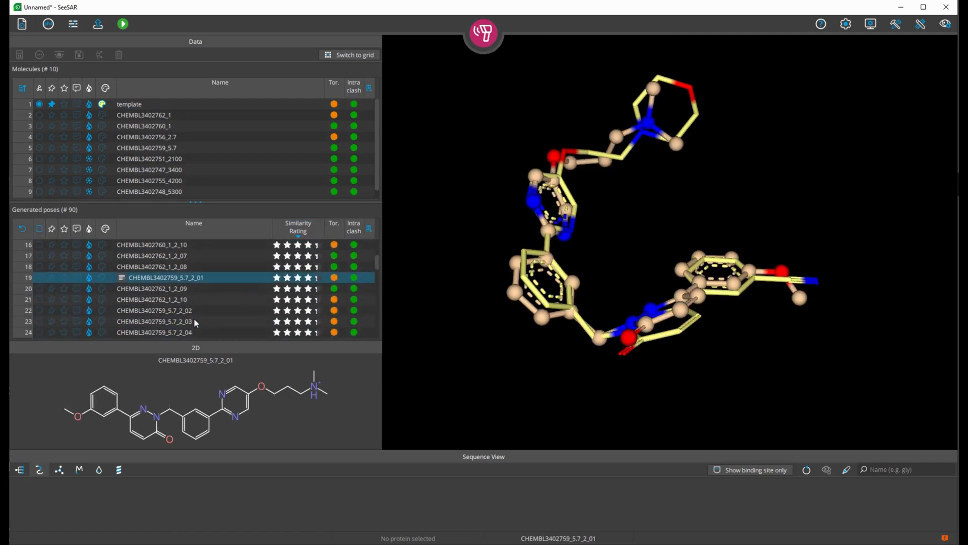
{"action": "left_click", "coordinate": [195, 321]}
{"action": "scroll", "coordinate": [194, 319], "scroll_direction": "down", "scroll_amount": 5}
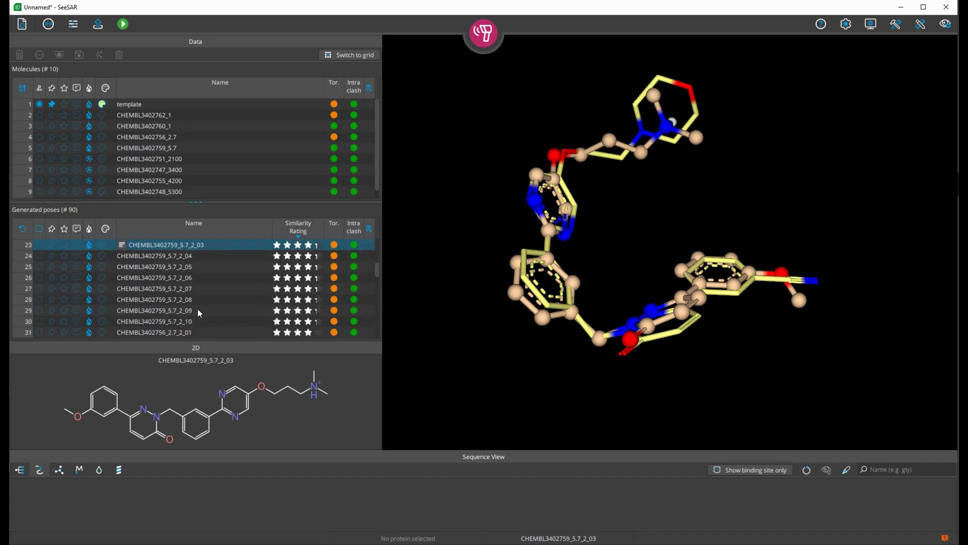
- Examine from several angles how the CHEMBL3402747_3400 poses overlay on the template
{"action": "scroll", "coordinate": [198, 304], "scroll_direction": "down", "scroll_amount": 4}
{"action": "left_click", "coordinate": [172, 301]}
{"action": "left_click", "coordinate": [171, 332]}
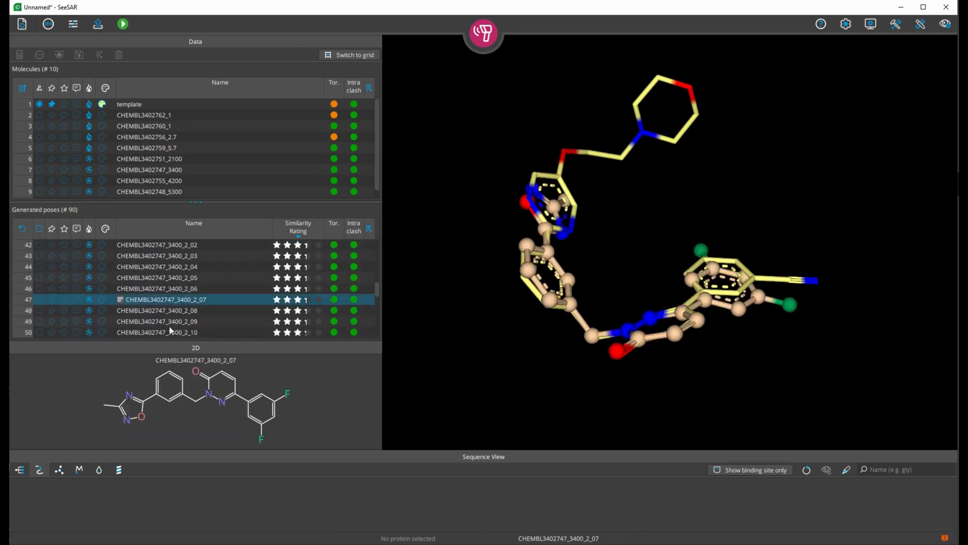
{"action": "left_click", "coordinate": [177, 318]}
{"action": "left_click", "coordinate": [178, 286]}
{"action": "scroll", "coordinate": [179, 284], "scroll_direction": "down", "scroll_amount": 1}
{"action": "left_click_drag", "start_coordinate": [541, 175], "coordinate": [720, 277]}
- Compare the lowest-rated poses, such as those of CHEMBL3402748_5300 and CHEMBL3402751_2100, with the template
{"action": "scroll", "coordinate": [152, 303], "scroll_direction": "down", "scroll_amount": 4}
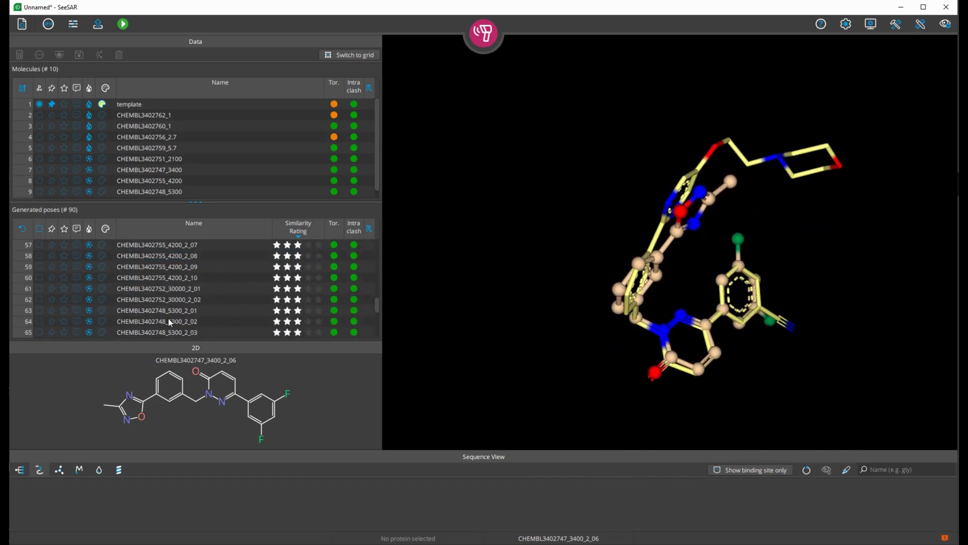
{"action": "left_click", "coordinate": [169, 320]}
{"action": "left_click", "coordinate": [183, 334]}
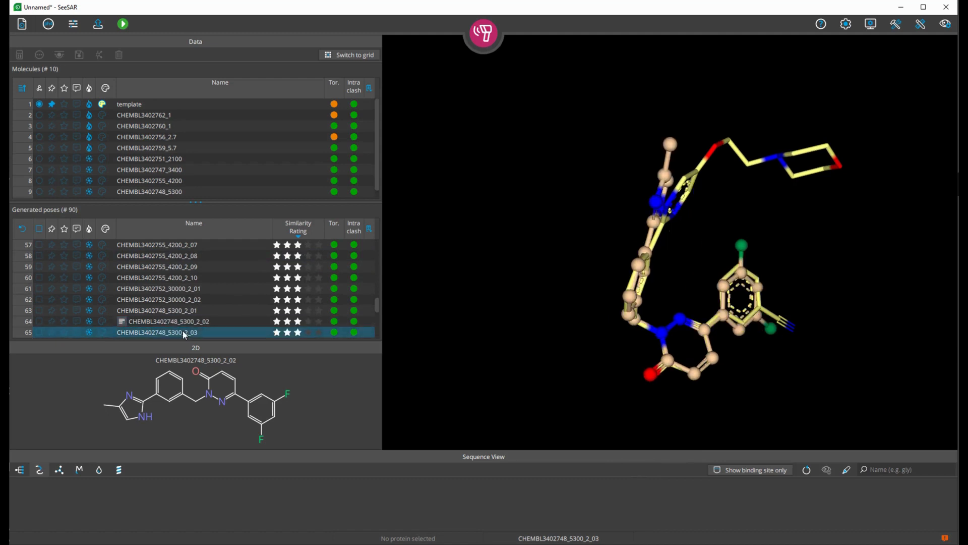
{"action": "scroll", "coordinate": [183, 324], "scroll_direction": "down", "scroll_amount": 2}
{"action": "left_click_drag", "start_coordinate": [510, 238], "coordinate": [716, 282]}
{"action": "scroll", "coordinate": [202, 310], "scroll_direction": "down", "scroll_amount": 5}
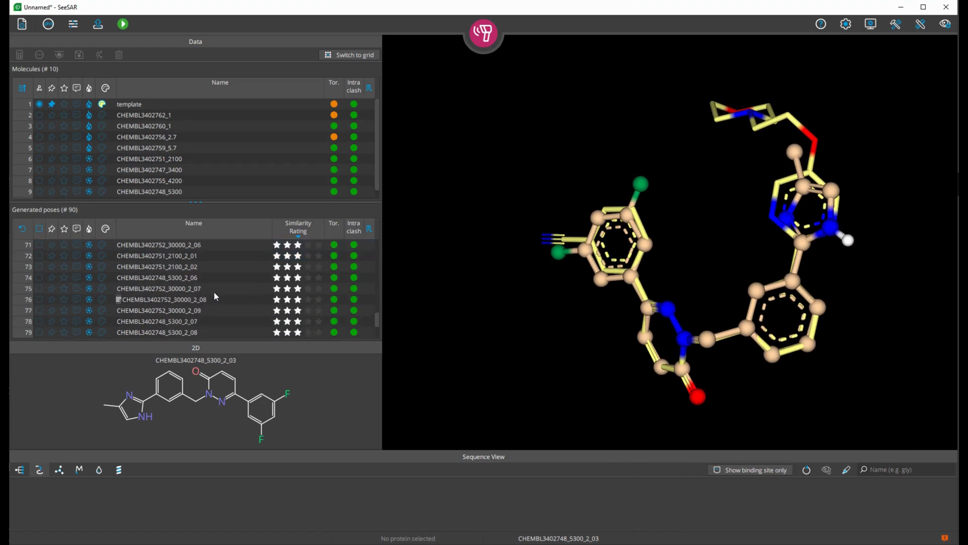
{"action": "left_click", "coordinate": [345, 333]}
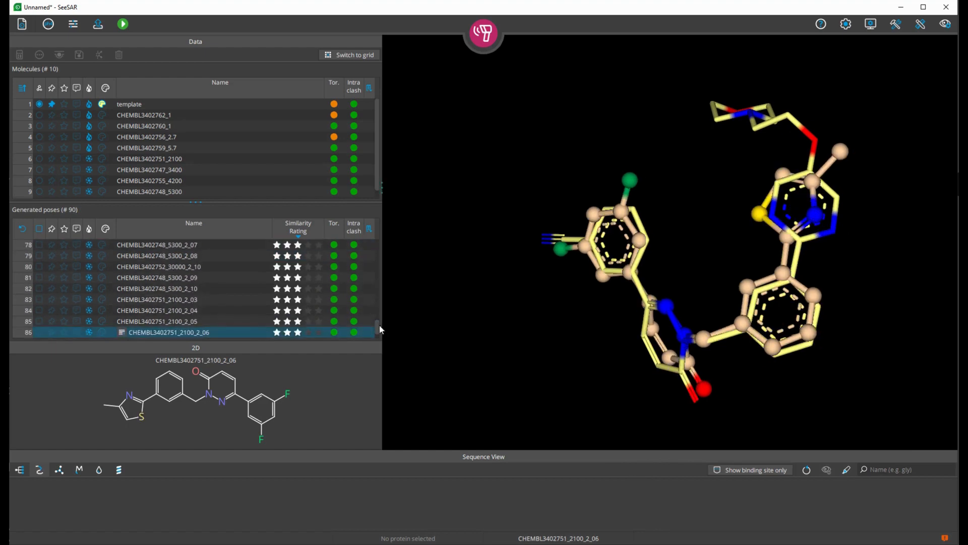
- Pin every generated pose from the first to the last row and inspect the whole superposition in 3D
{"action": "left_click_drag", "start_coordinate": [377, 326], "coordinate": [377, 244]}
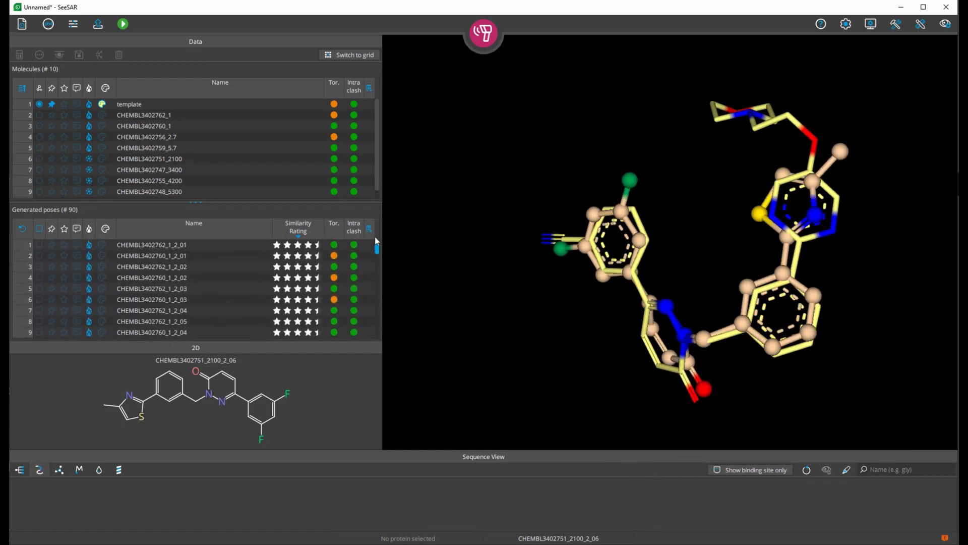
{"action": "left_click", "coordinate": [175, 249]}
{"action": "left_click", "coordinate": [51, 244]}
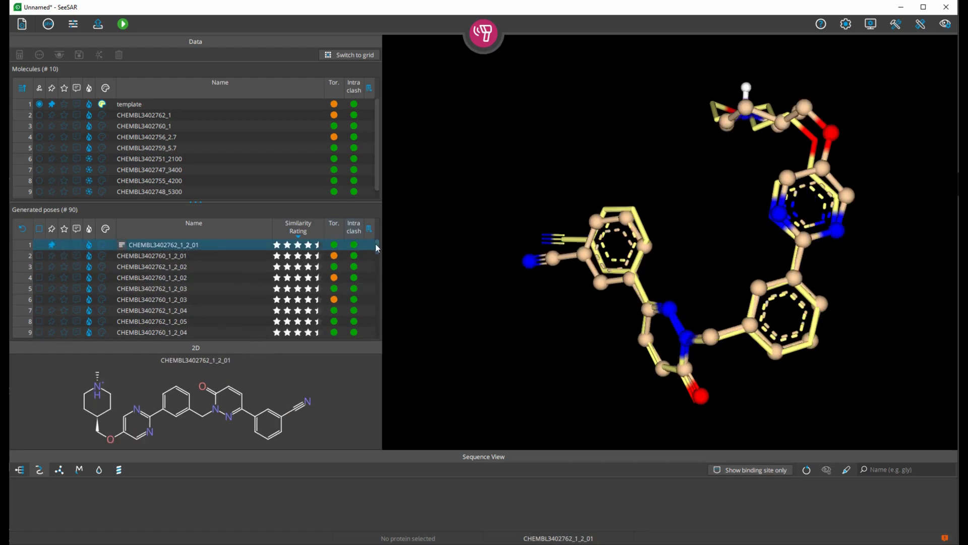
{"action": "left_click_drag", "start_coordinate": [377, 247], "coordinate": [377, 329]}
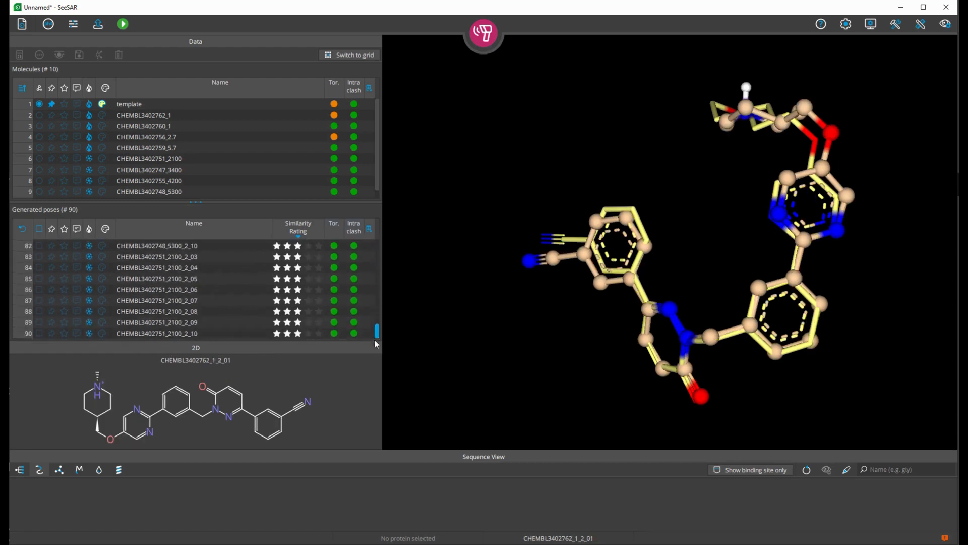
{"action": "left_click", "coordinate": [52, 333], "text": "shift"}
{"action": "left_click_drag", "start_coordinate": [773, 191], "coordinate": [797, 216]}
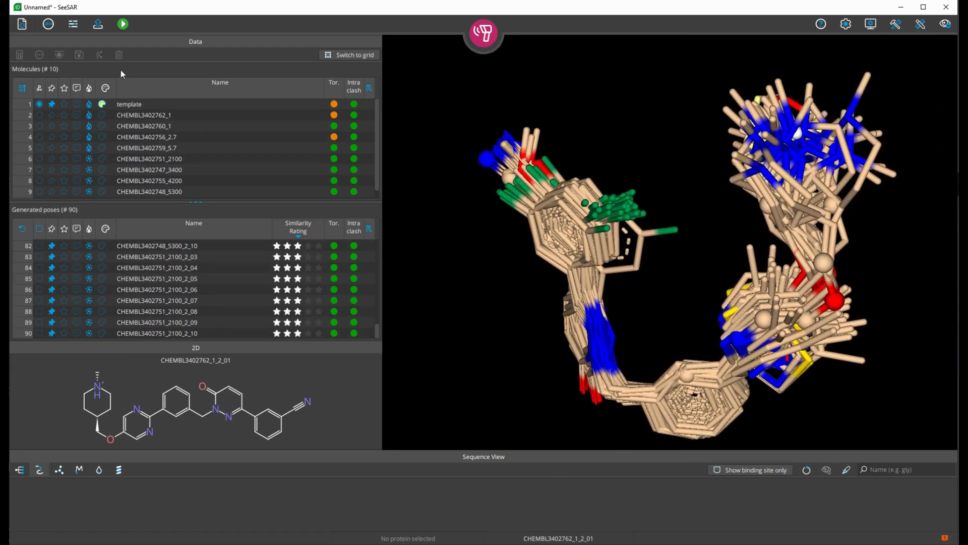
- Start a new empty project and switch to the Inspirator mode
{"action": "left_click", "coordinate": [23, 24]}
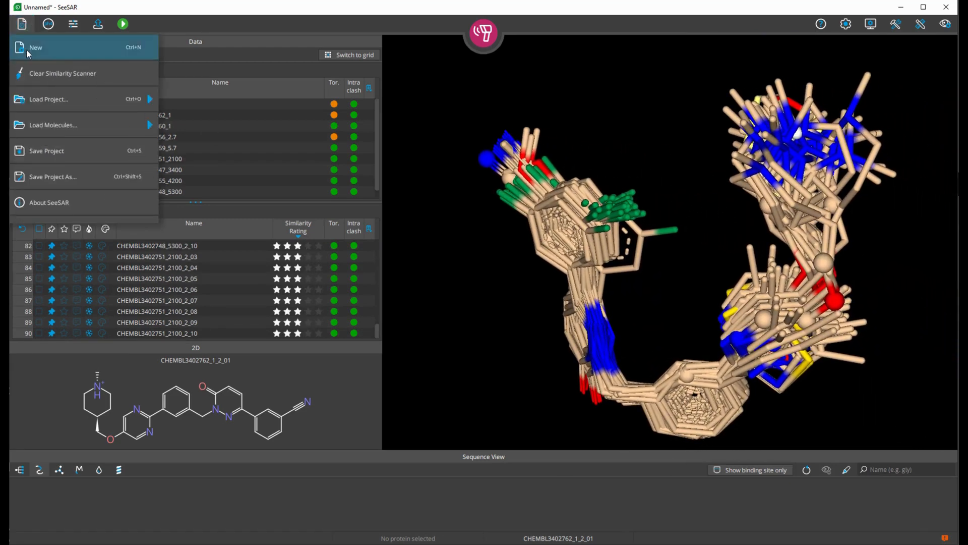
{"action": "left_click", "coordinate": [33, 48]}
{"action": "left_click", "coordinate": [510, 301]}
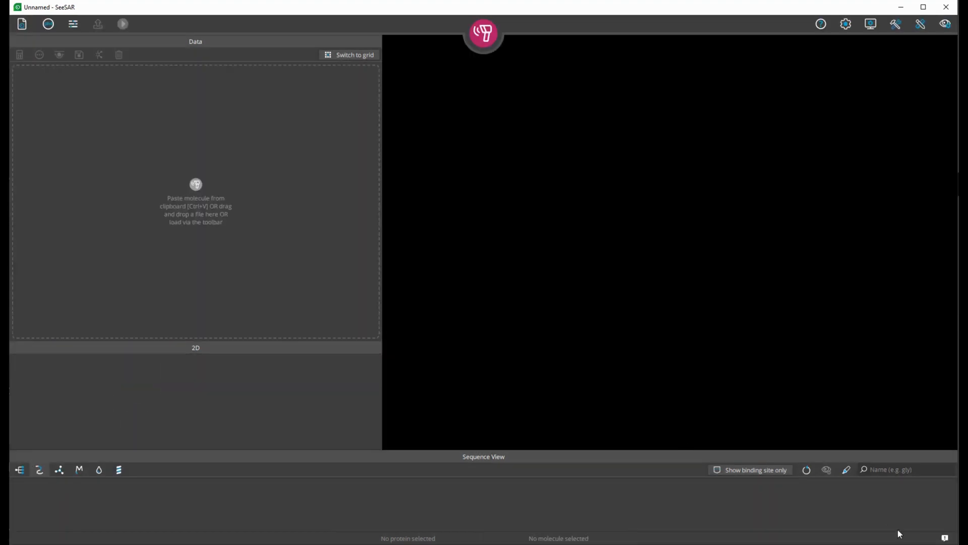
{"action": "left_click", "coordinate": [487, 42]}
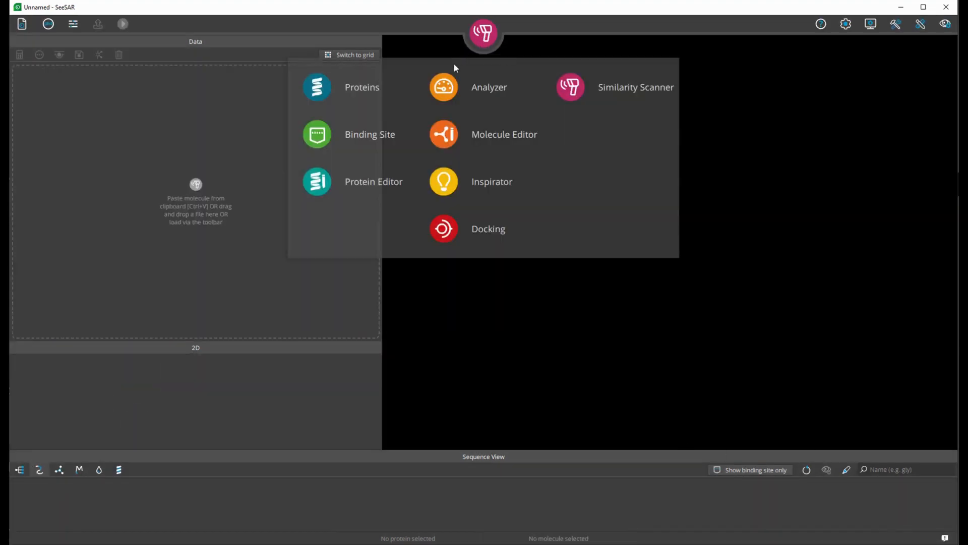
{"action": "left_click", "coordinate": [439, 185]}
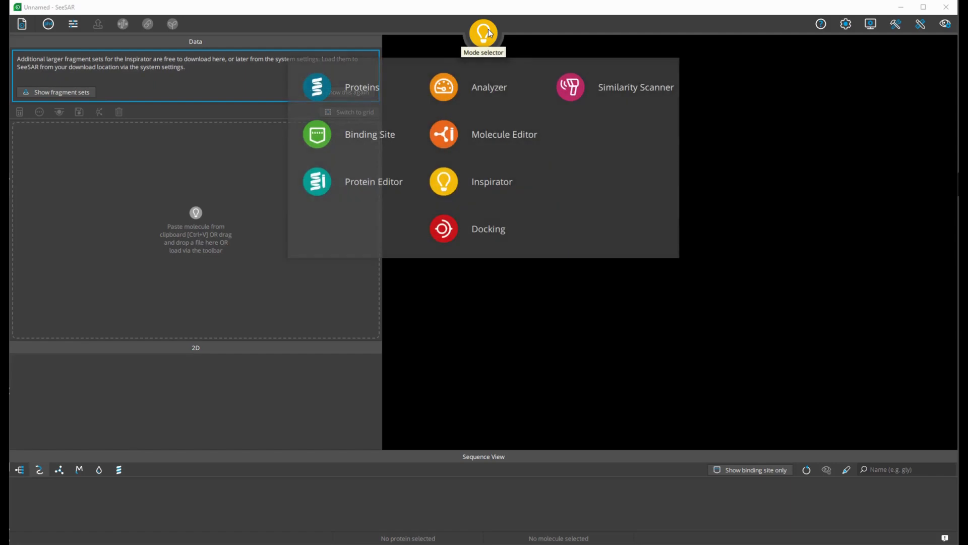
- Switch to the Proteins mode and load the protein structure 1STP from the PDB
{"action": "left_click", "coordinate": [325, 89]}
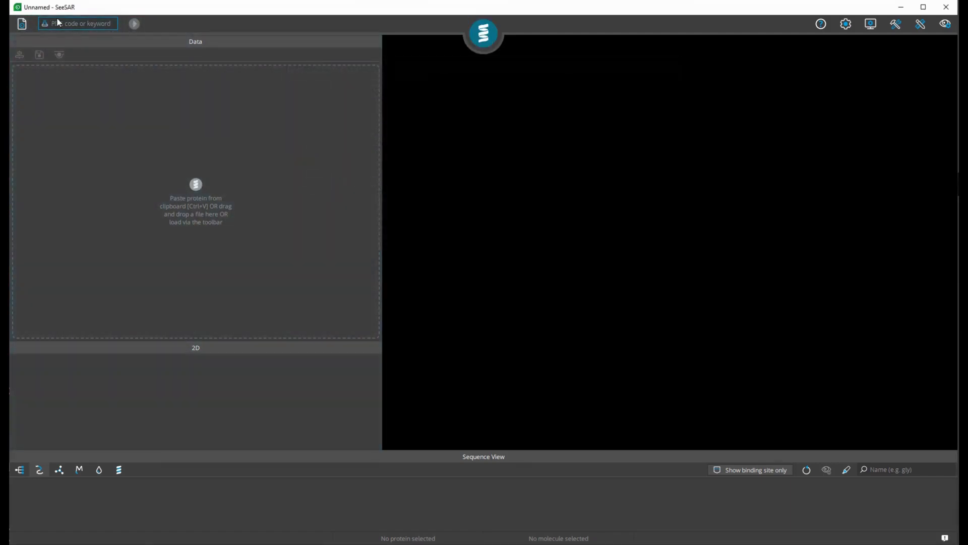
{"action": "left_click", "coordinate": [61, 23]}
{"action": "type", "text": "1stp"}
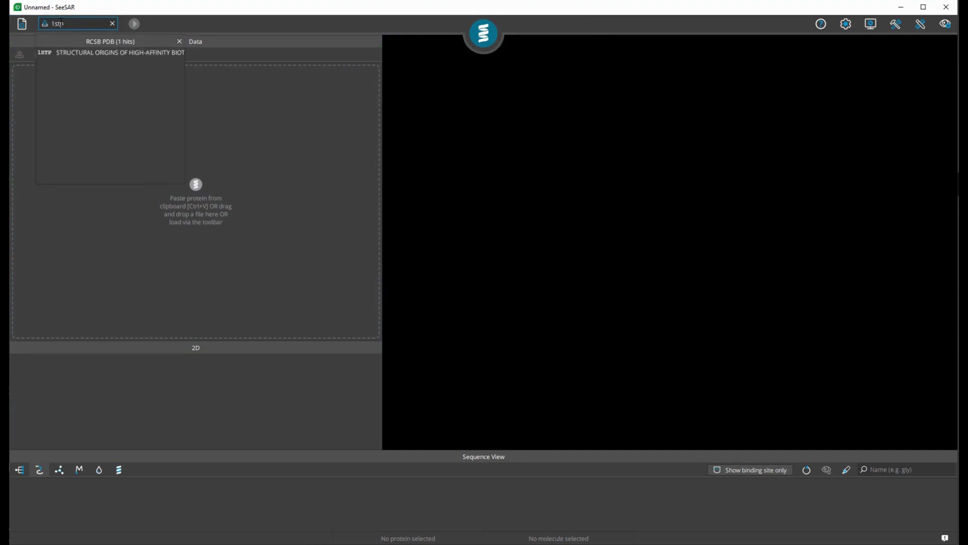
{"action": "left_click", "coordinate": [70, 52]}
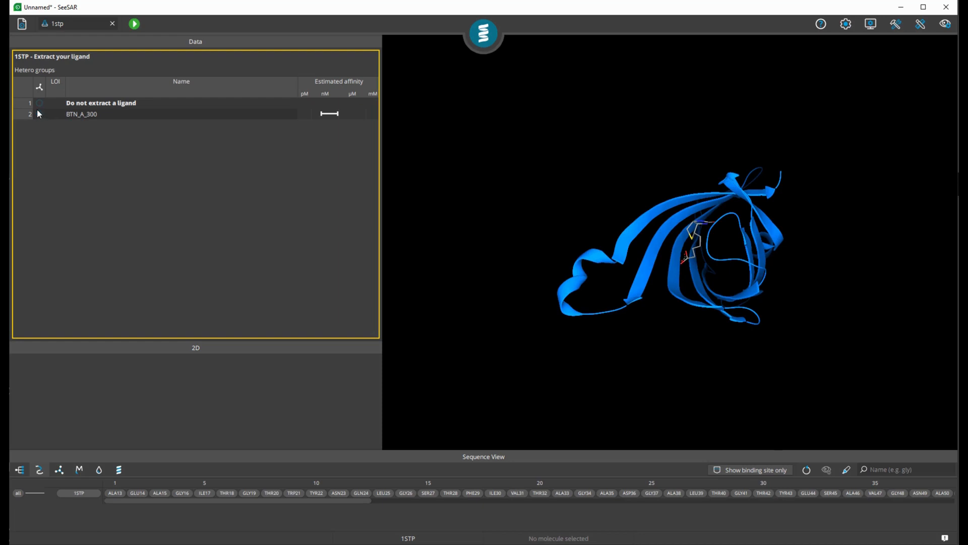
- Extract the ligand BTN_A_300 from 1STP, then read and clear the binding site notice in the Message Center
{"action": "left_click", "coordinate": [39, 114]}
{"action": "left_click", "coordinate": [133, 23]}
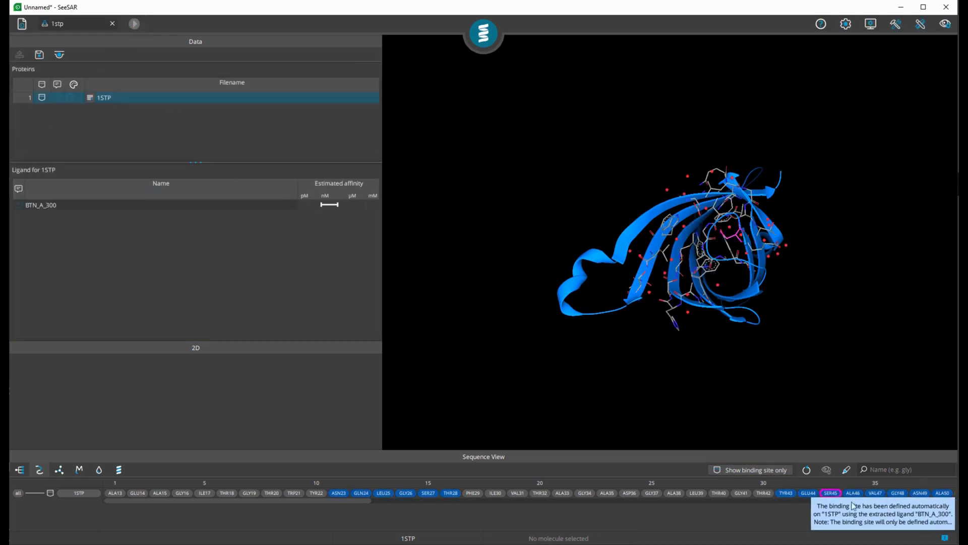
{"action": "left_click", "coordinate": [945, 538]}
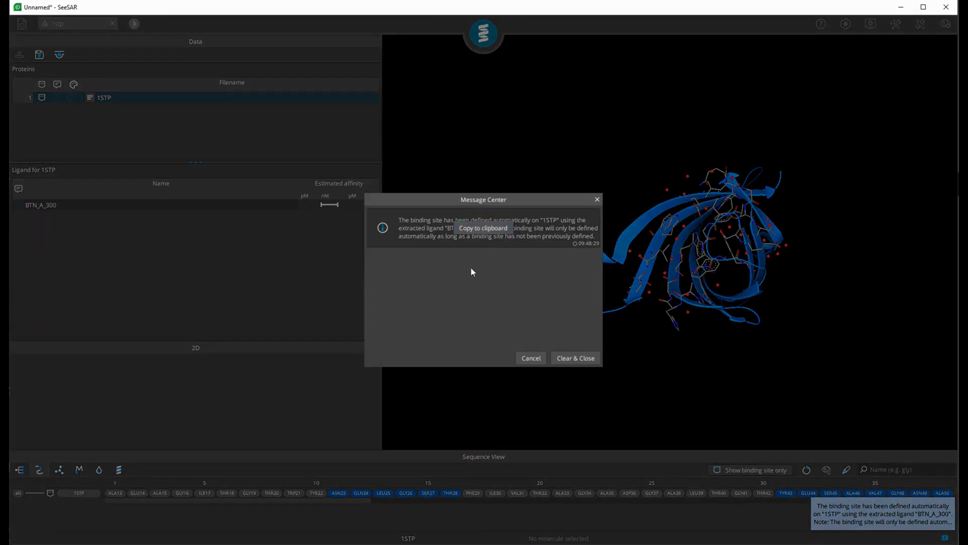
{"action": "left_click", "coordinate": [581, 358]}
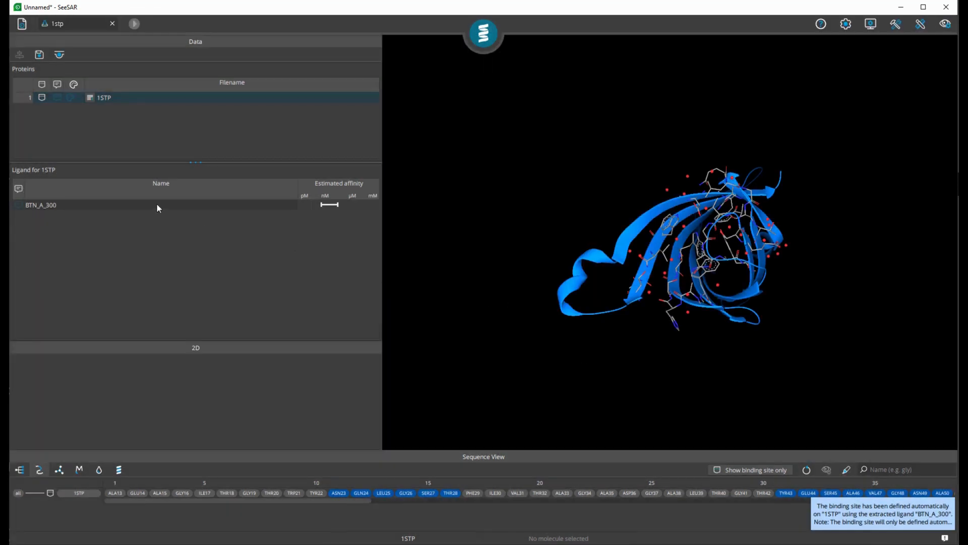
- Add the extracted ligand BTN_A_300 to the Inspirator
{"action": "left_click", "coordinate": [86, 204]}
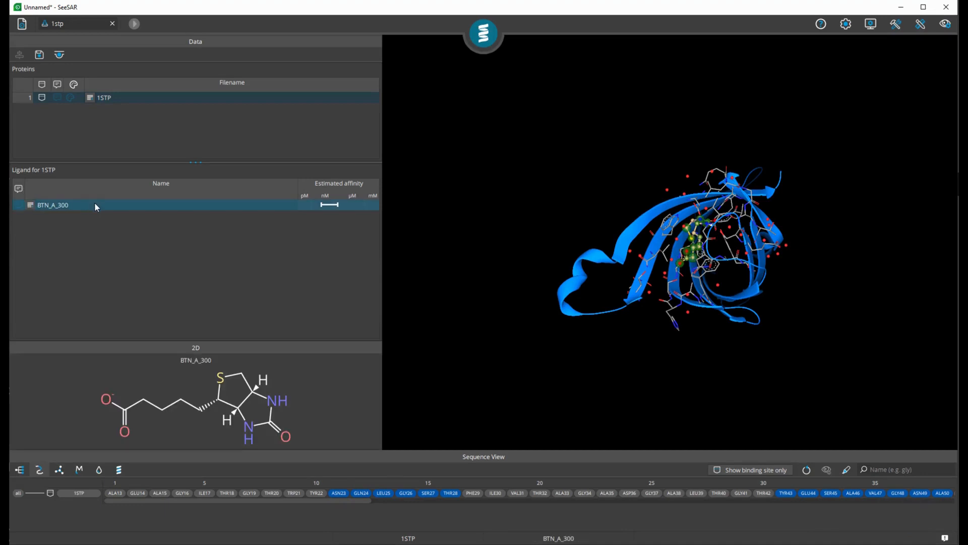
{"action": "right_click", "coordinate": [96, 207]}
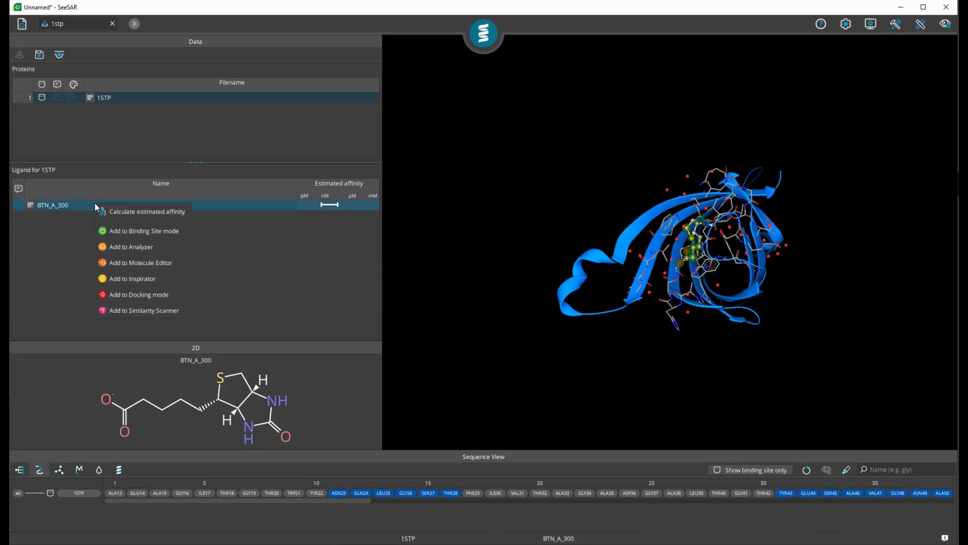
{"action": "left_click", "coordinate": [138, 279]}
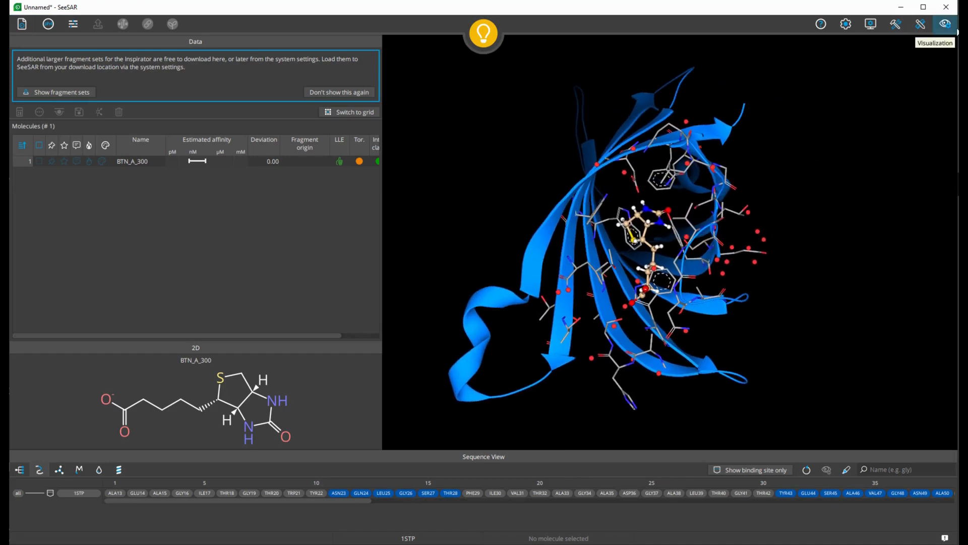
- Show the binding site surface around the ligand and take a closer look at the pocket
{"action": "left_click", "coordinate": [951, 25]}
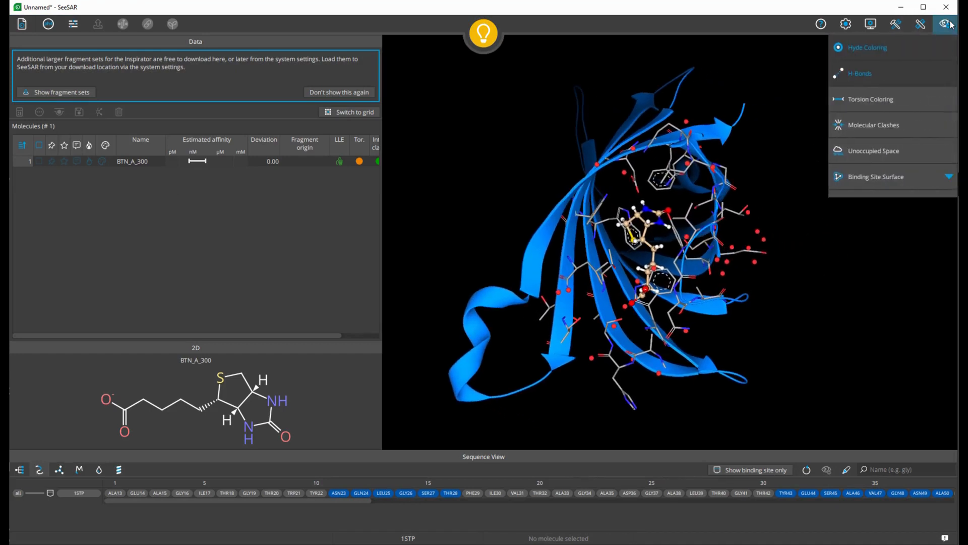
{"action": "left_click", "coordinate": [876, 177]}
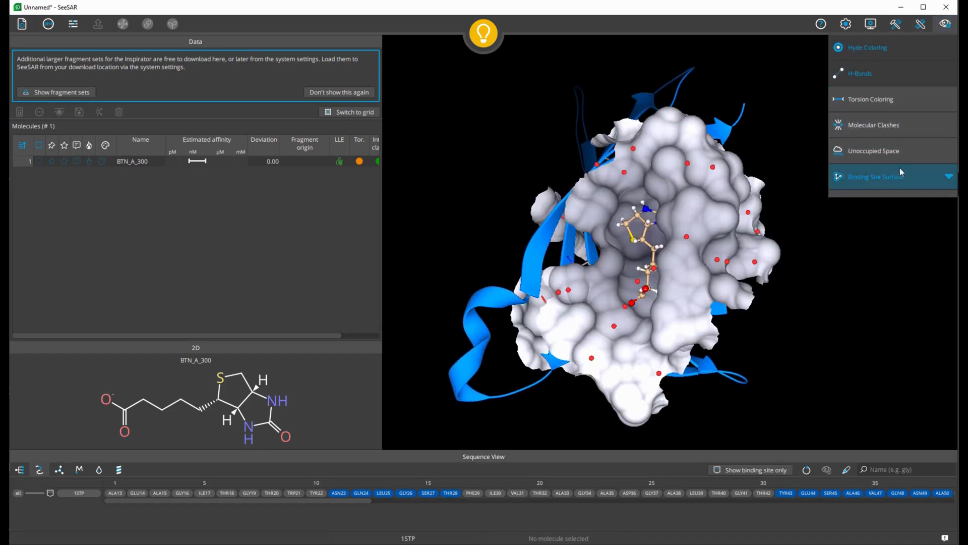
{"action": "left_click", "coordinate": [946, 24]}
{"action": "left_click_drag", "start_coordinate": [858, 236], "coordinate": [841, 256]}
{"action": "scroll", "coordinate": [673, 162], "scroll_direction": "up", "scroll_amount": 6}
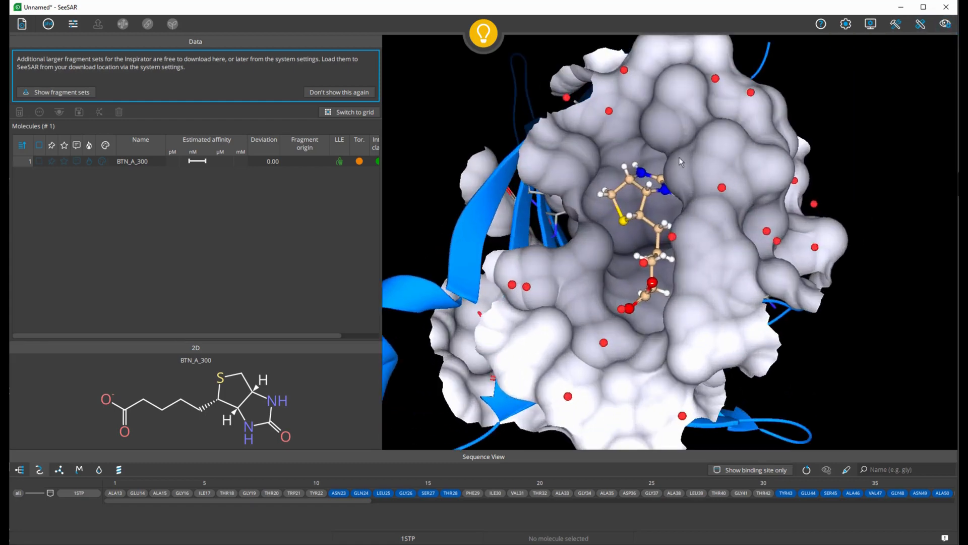
- Select the ligand BTN_A_300 and review the ReCore indices and fragment growing files in the Inspirator system settings
{"action": "mouse_move", "coordinate": [679, 172]}
{"action": "left_mouse_down"}
{"action": "mouse_move", "coordinate": [675, 208]}
{"action": "mouse_move", "coordinate": [659, 147]}
{"action": "mouse_move", "coordinate": [682, 167]}
{"action": "left_mouse_up"}
{"action": "middle_click_drag", "start_coordinate": [615, 212], "coordinate": [755, 159]}
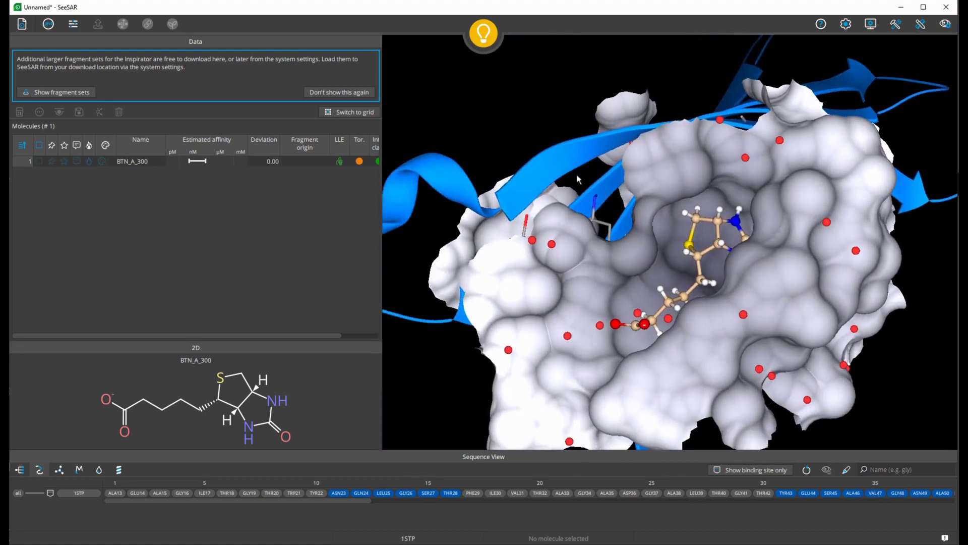
{"action": "left_click_drag", "start_coordinate": [577, 176], "coordinate": [509, 161]}
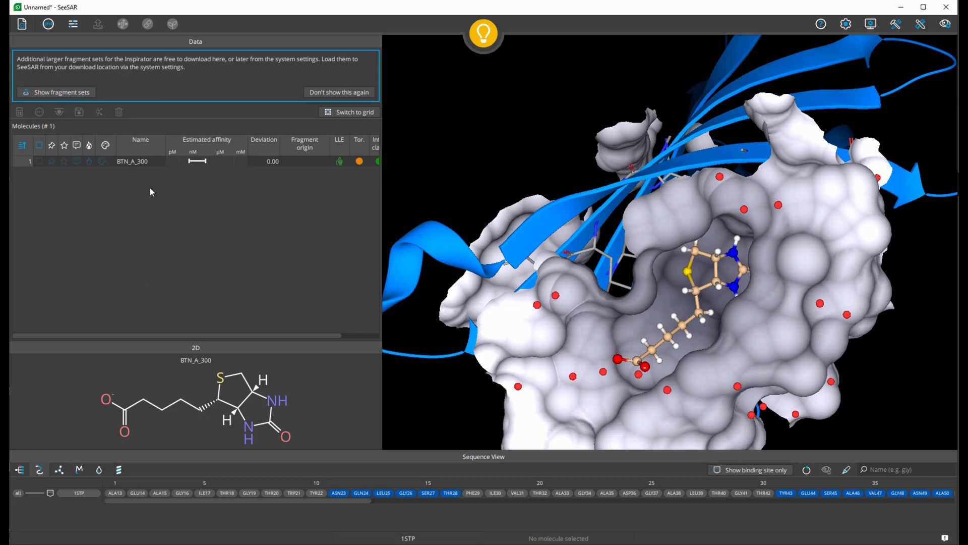
{"action": "left_click", "coordinate": [175, 159]}
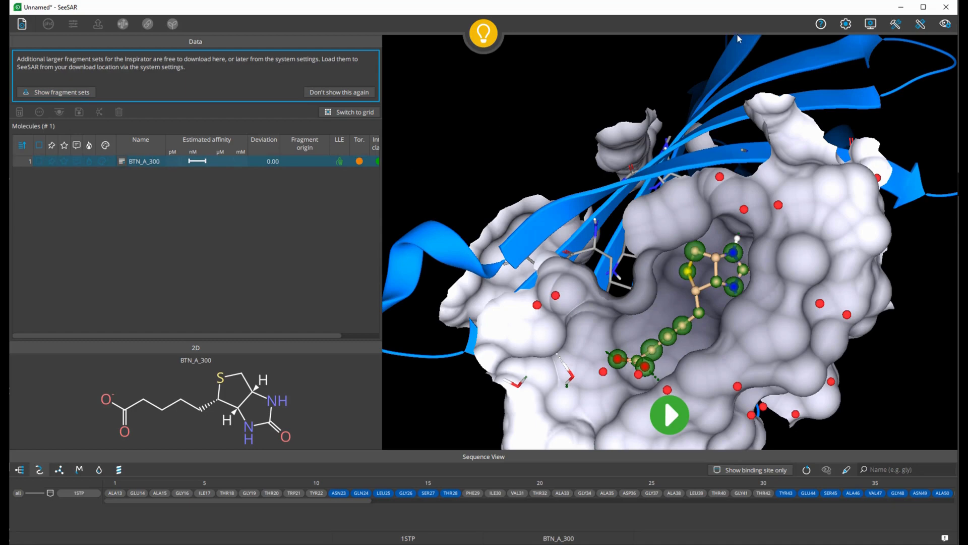
{"action": "left_click", "coordinate": [854, 28]}
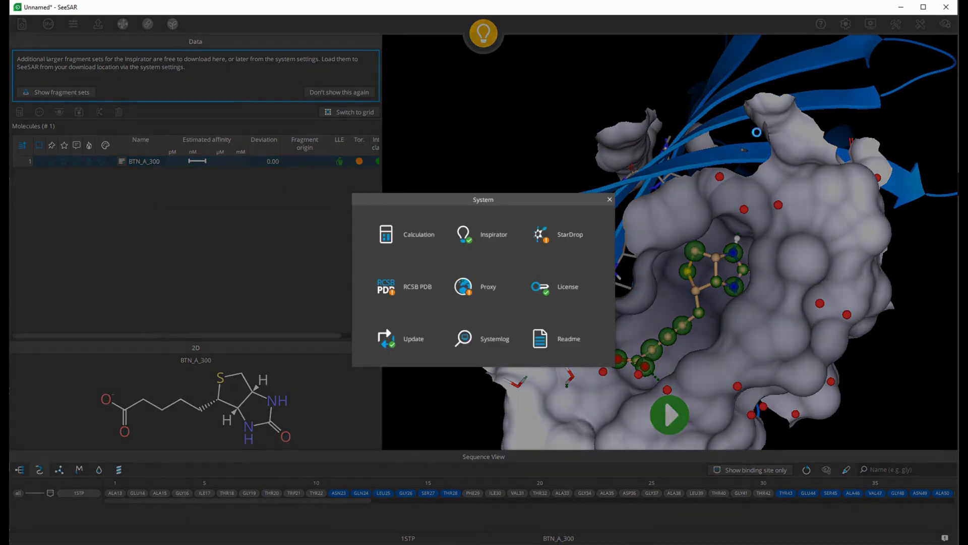
{"action": "left_click", "coordinate": [463, 233]}
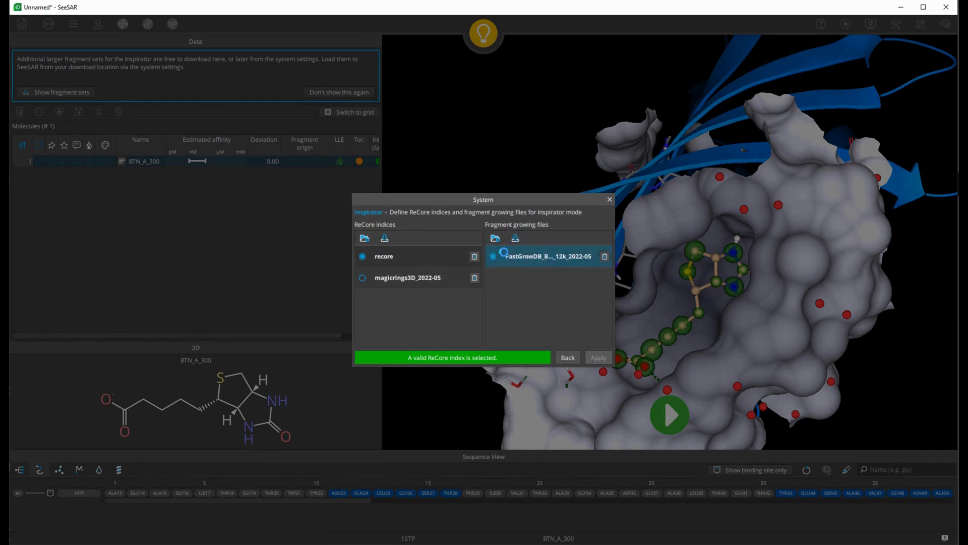
{"action": "left_click", "coordinate": [610, 199]}
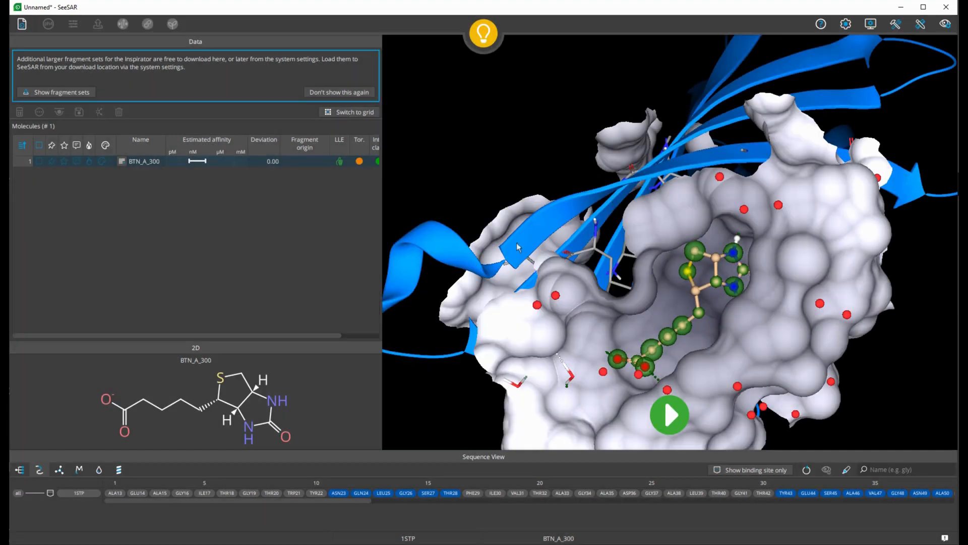
- Enlarge the ligand's 2D view and cut the second chain bond from the ring system, keeping the carboxylate side
{"action": "mouse_move", "coordinate": [558, 250]}
{"action": "left_mouse_down"}
{"action": "mouse_move", "coordinate": [559, 224]}
{"action": "mouse_move", "coordinate": [549, 223]}
{"action": "mouse_move", "coordinate": [556, 243]}
{"action": "left_mouse_up"}
{"action": "left_click", "coordinate": [680, 429]}
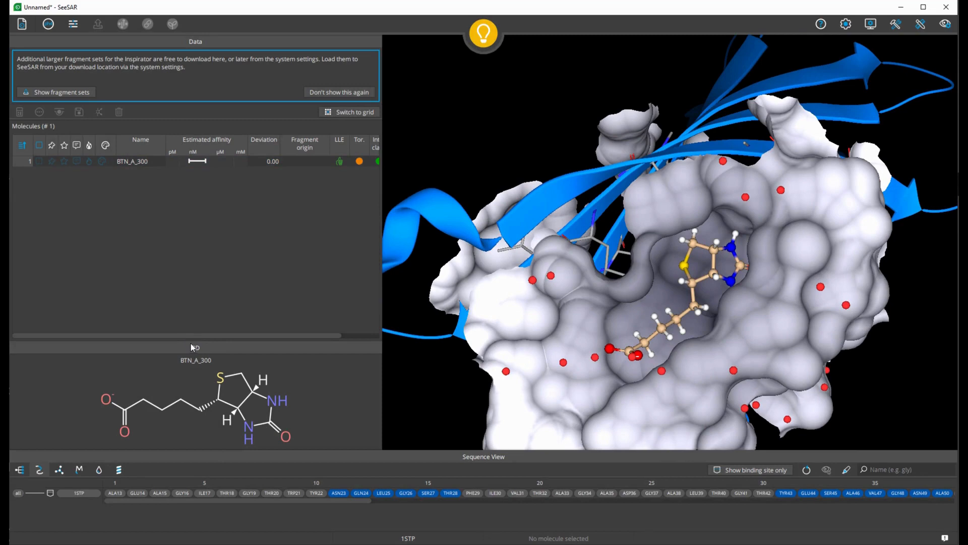
{"action": "left_click_drag", "start_coordinate": [190, 330], "coordinate": [192, 209]}
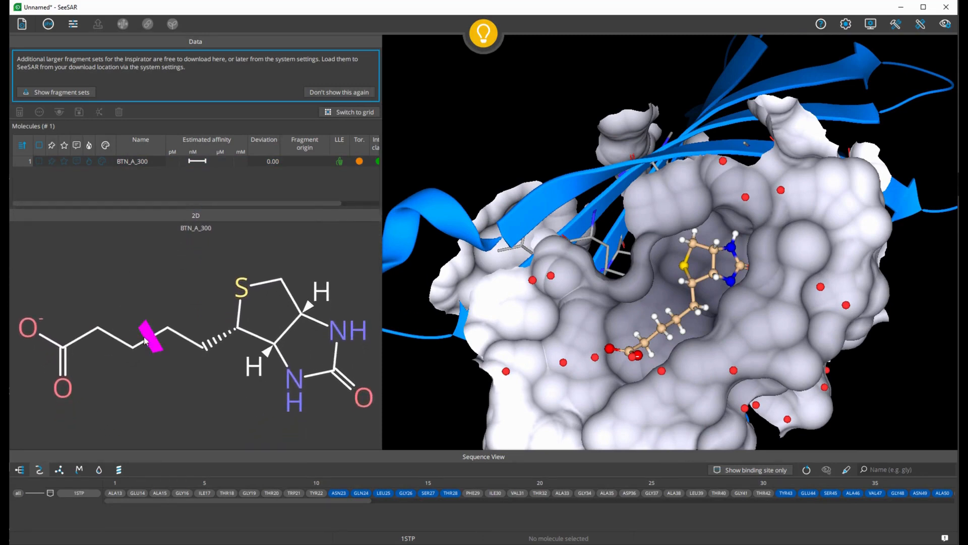
{"action": "left_click", "coordinate": [184, 339]}
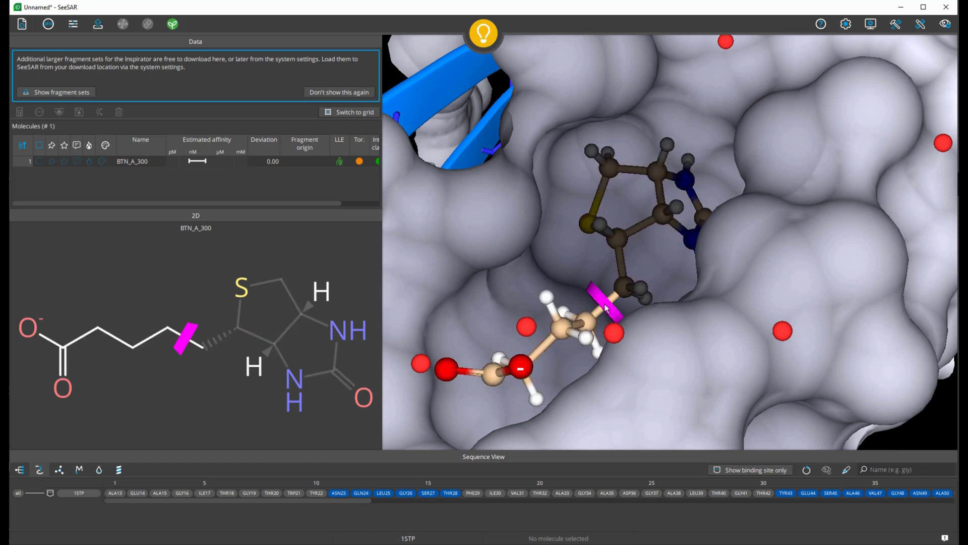
{"action": "mouse_move", "coordinate": [578, 230]}
{"action": "right_mouse_down"}
{"action": "mouse_move", "coordinate": [571, 224]}
{"action": "mouse_move", "coordinate": [579, 222]}
{"action": "right_mouse_up"}
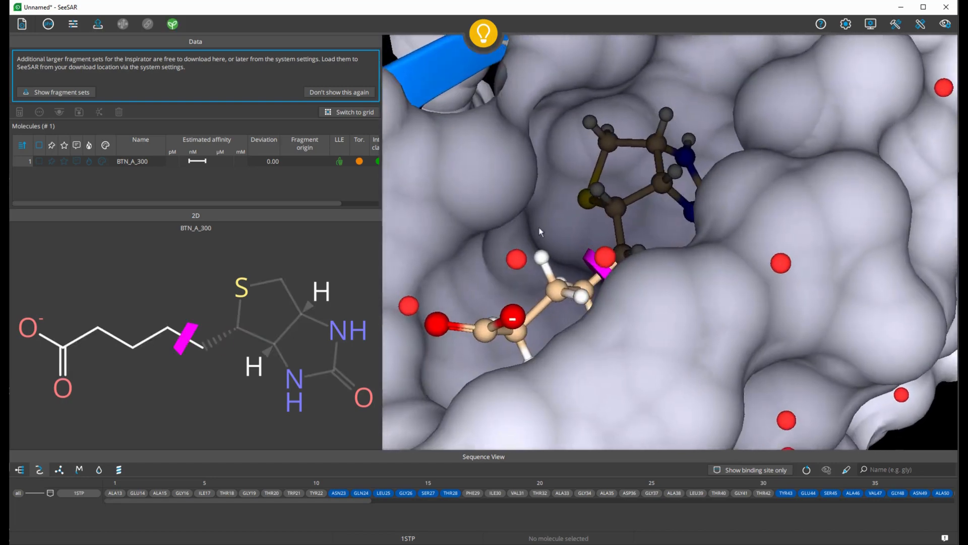
{"action": "middle_click_drag", "start_coordinate": [533, 229], "coordinate": [606, 213]}
{"action": "scroll", "coordinate": [608, 212], "scroll_direction": "down", "scroll_amount": 5}
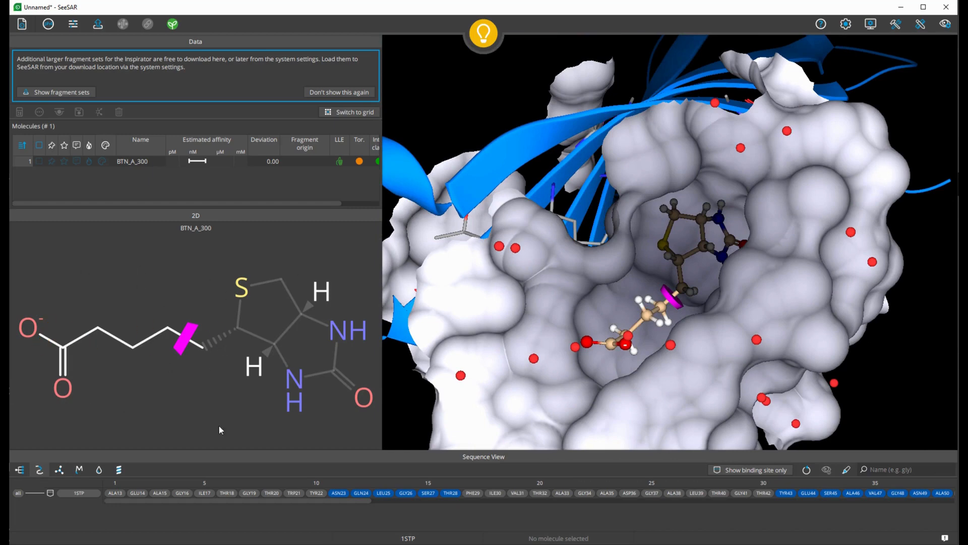
{"action": "right_click_drag", "start_coordinate": [710, 268], "coordinate": [741, 266]}
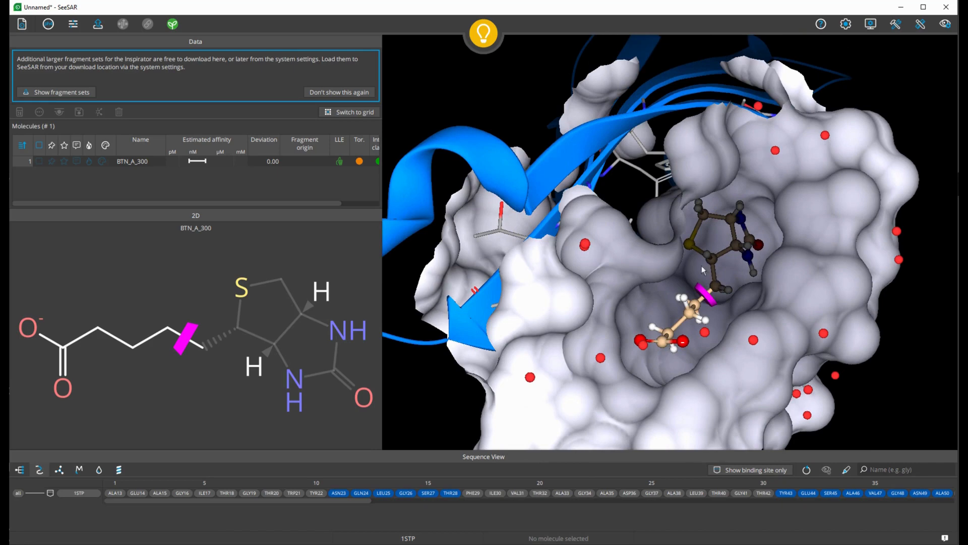
{"action": "scroll", "coordinate": [771, 331], "scroll_direction": "up", "scroll_amount": 1}
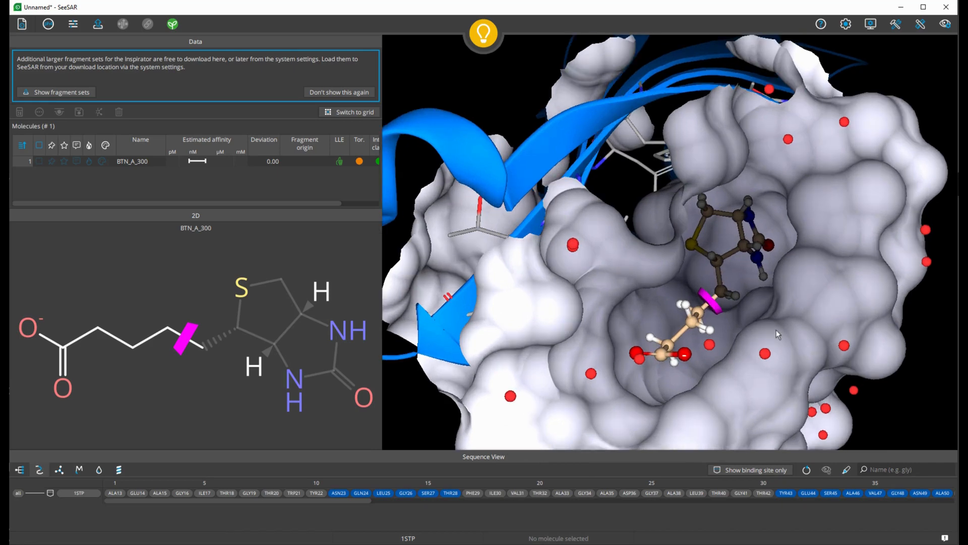
- Try swapping the kept side, removing the cut, and cutting a bond closer to the carboxylate, then restore the original cut
{"action": "left_click", "coordinate": [190, 338]}
{"action": "left_click", "coordinate": [189, 337]}
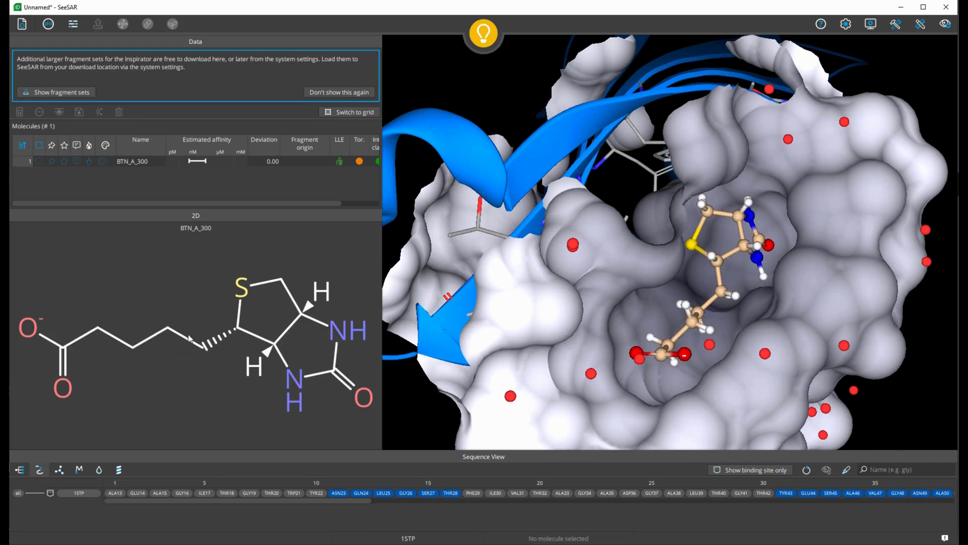
{"action": "left_click", "coordinate": [189, 338]}
{"action": "left_click", "coordinate": [190, 338]}
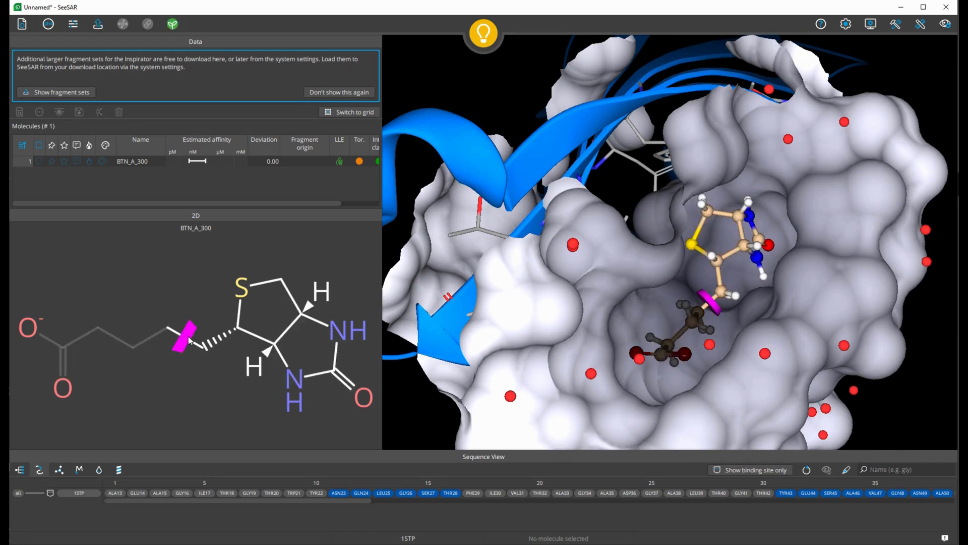
{"action": "left_click", "coordinate": [189, 340]}
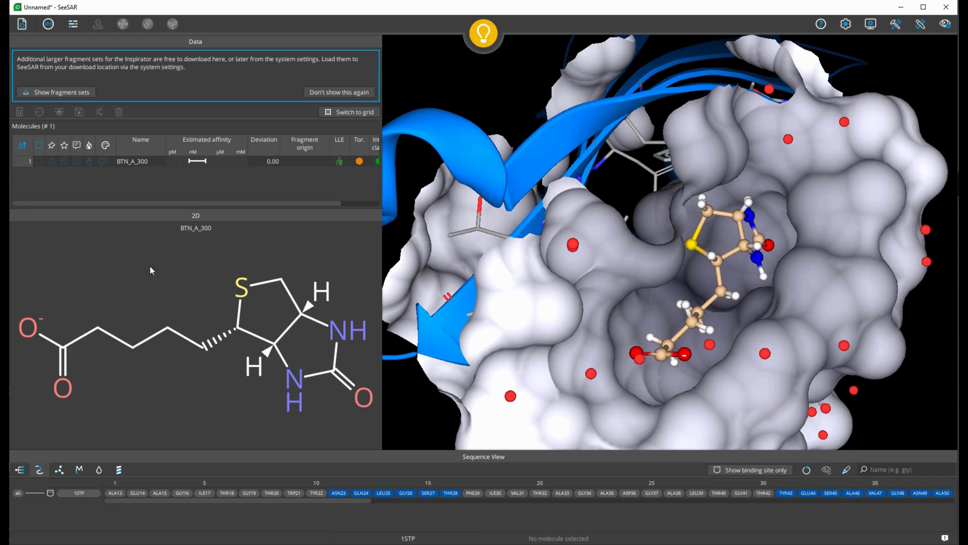
{"action": "left_click", "coordinate": [192, 348]}
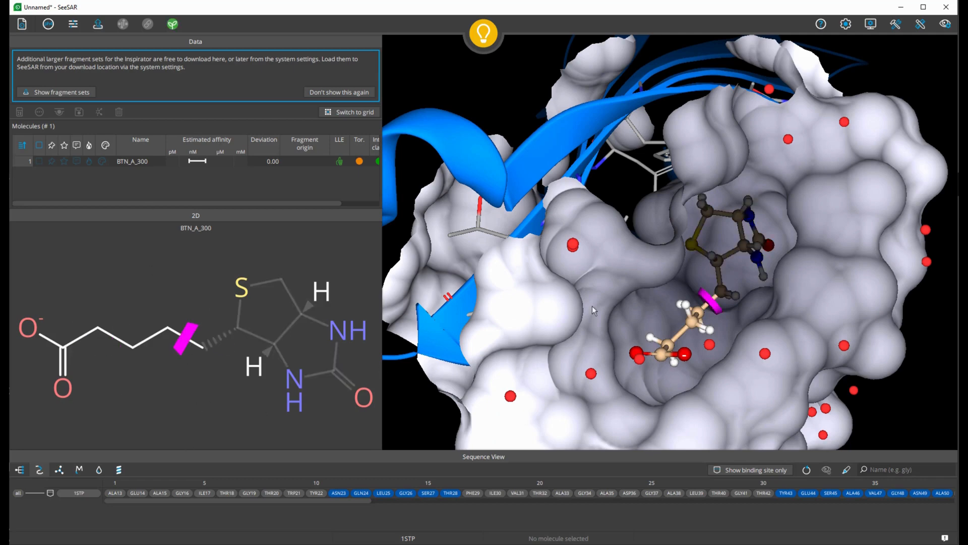
{"action": "left_click", "coordinate": [183, 341]}
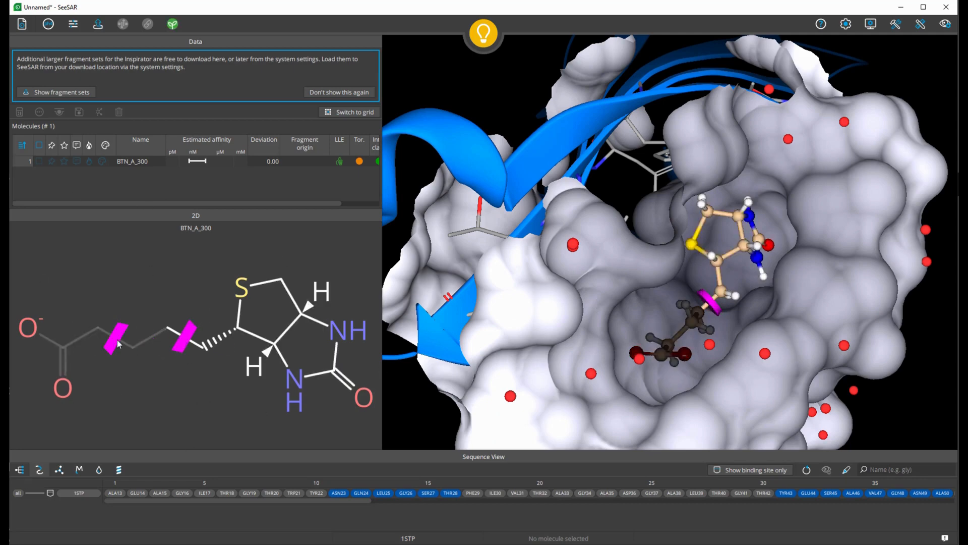
{"action": "left_click", "coordinate": [186, 346]}
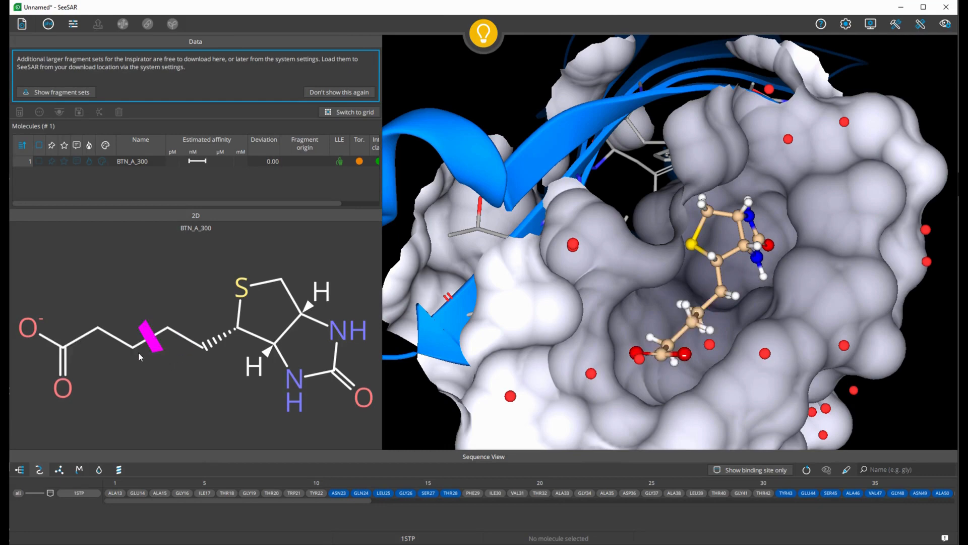
{"action": "left_click", "coordinate": [121, 349]}
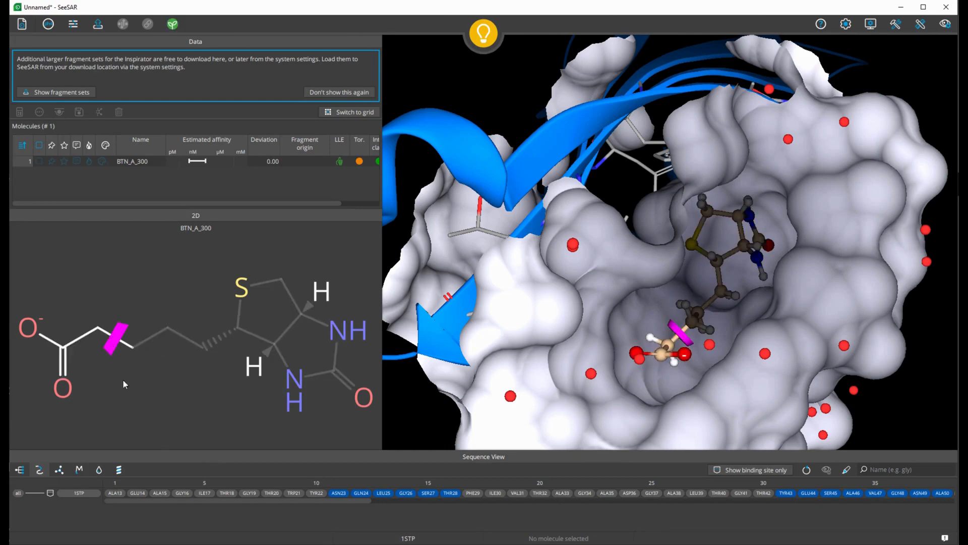
{"action": "left_click", "coordinate": [115, 348]}
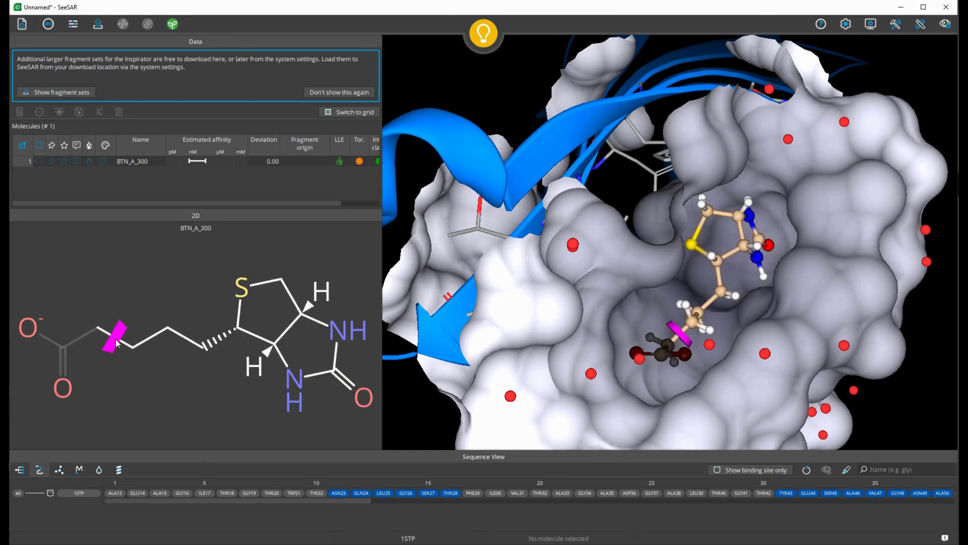
{"action": "left_click", "coordinate": [191, 354]}
{"action": "left_click", "coordinate": [193, 344]}
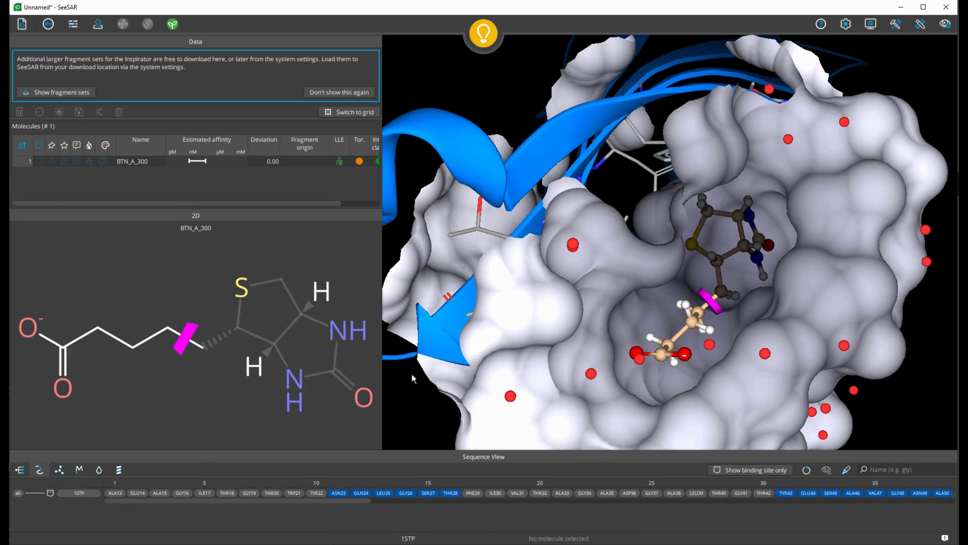
- Run FastGrow to grow new fragments from the cut bond into the pocket, and enlarge the molecule table
{"action": "left_click_drag", "start_coordinate": [585, 282], "coordinate": [585, 285]}
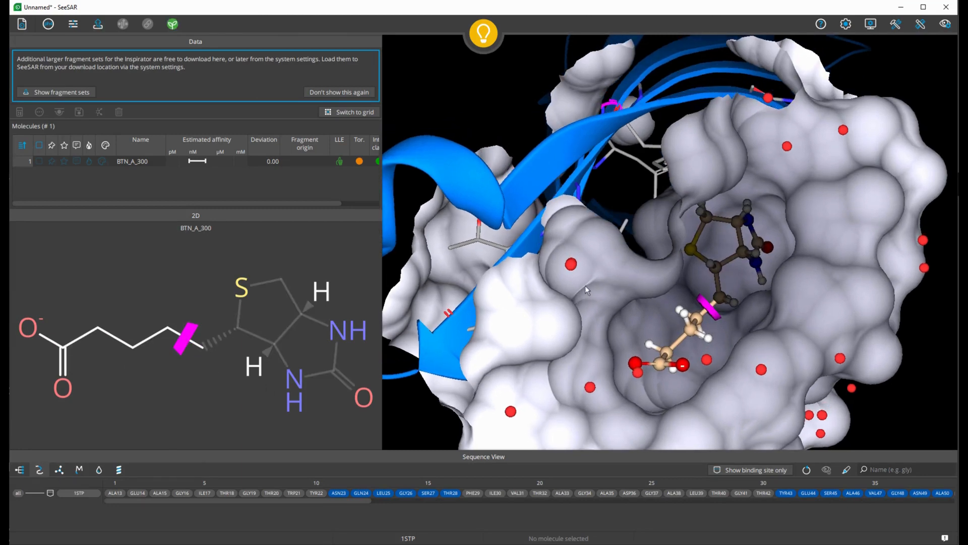
{"action": "left_click", "coordinate": [173, 25]}
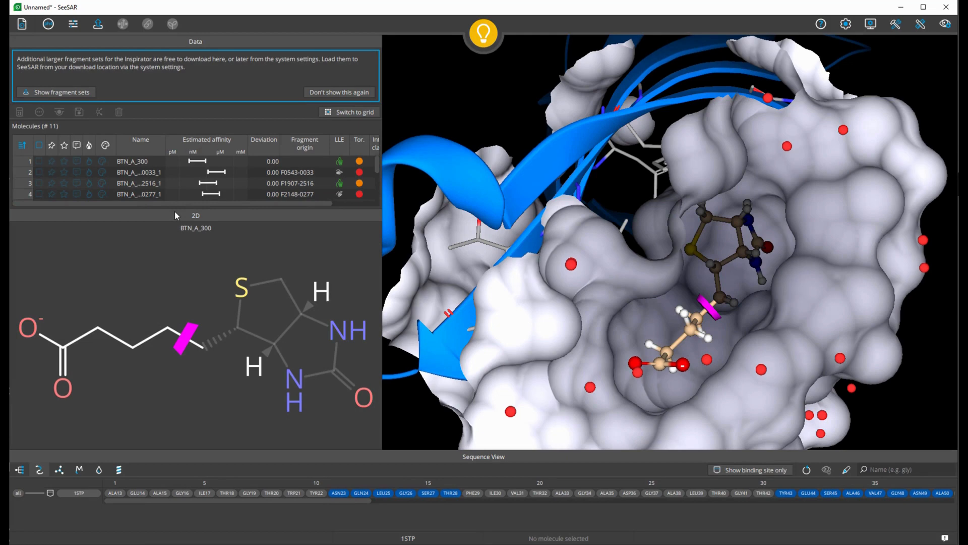
{"action": "mouse_move", "coordinate": [175, 212]}
{"action": "left_mouse_down"}
{"action": "mouse_move", "coordinate": [176, 367]}
{"action": "mouse_move", "coordinate": [177, 337]}
{"action": "left_mouse_up"}
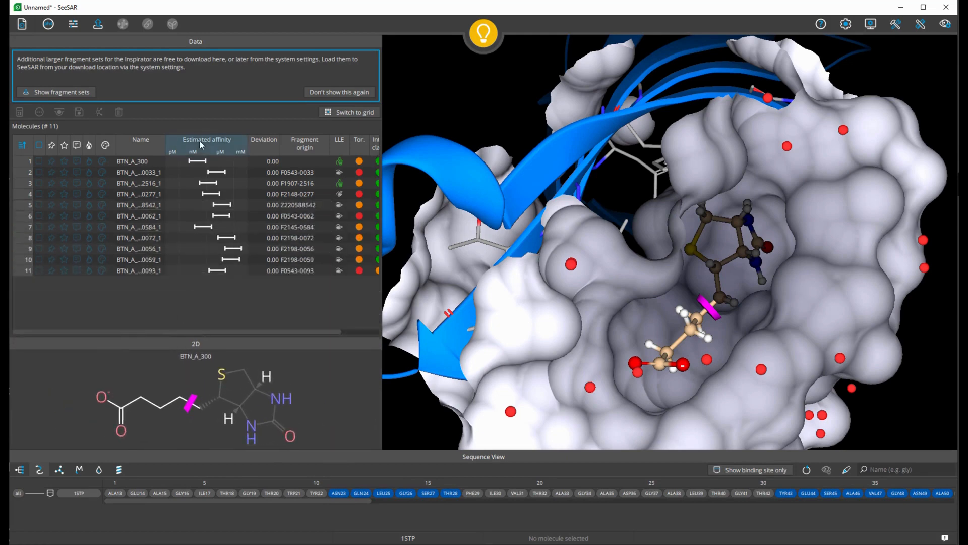
- Inspect the 3D poses of grown molecules, including those from fragments F0543-0033, F1907-2516 and F2198-0059
{"action": "left_click", "coordinate": [202, 173]}
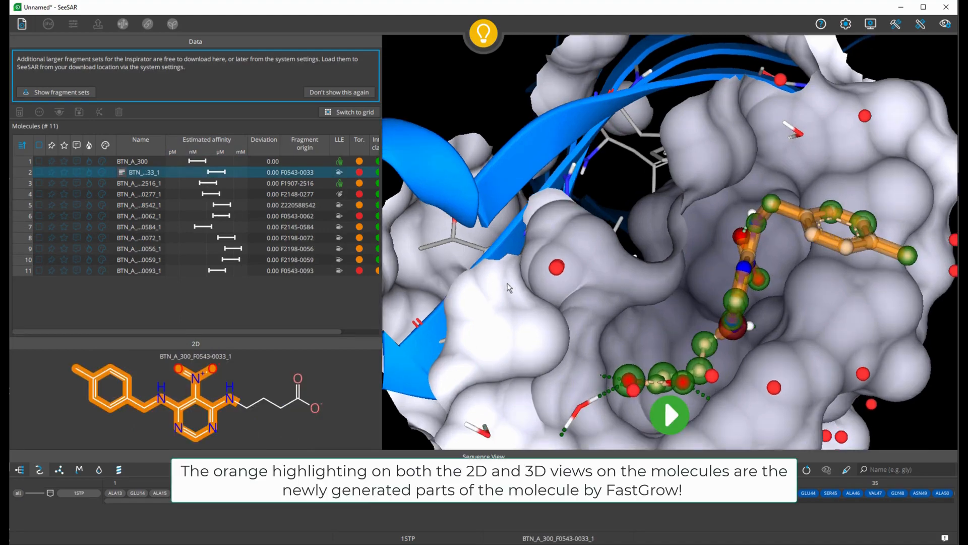
{"action": "mouse_move", "coordinate": [507, 284]}
{"action": "left_mouse_down"}
{"action": "mouse_move", "coordinate": [499, 259]}
{"action": "mouse_move", "coordinate": [492, 273]}
{"action": "left_mouse_up"}
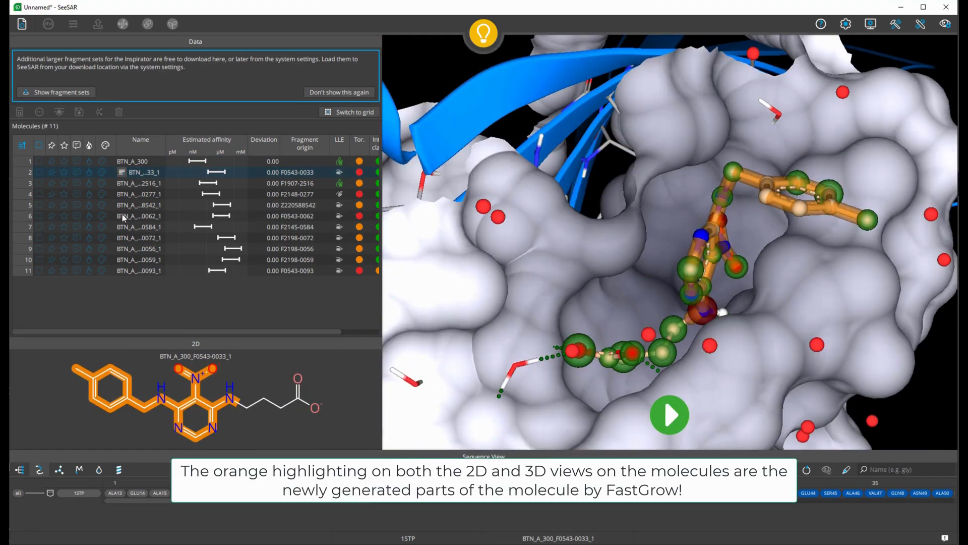
{"action": "left_click", "coordinate": [180, 183]}
{"action": "left_click", "coordinate": [194, 225]}
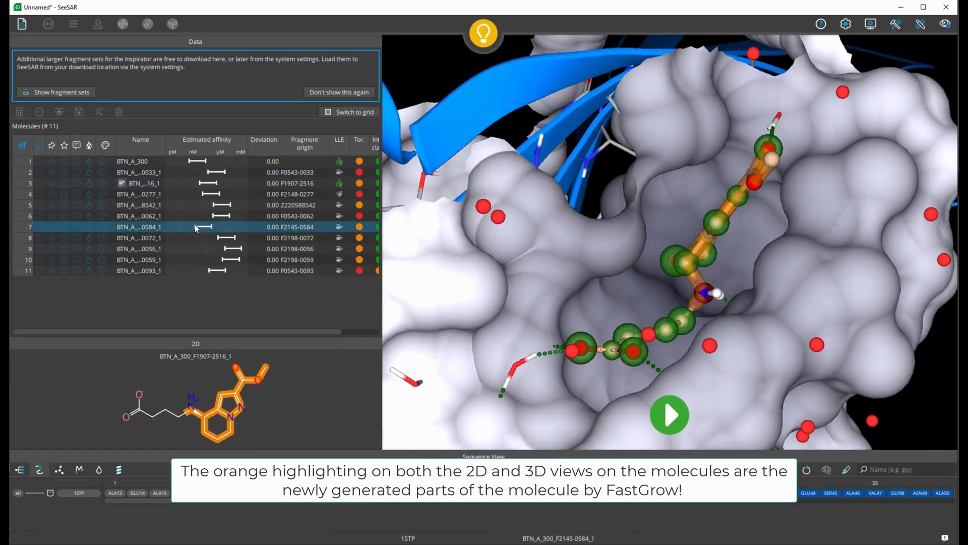
{"action": "left_click", "coordinate": [187, 259]}
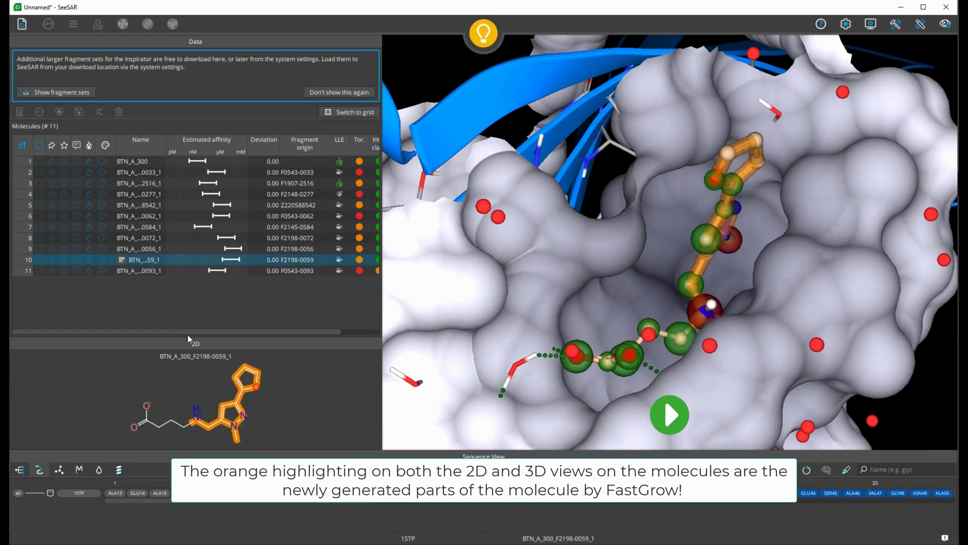
- Enlarge the 2D view and compare the highlighted new parts of the grown molecules, ending with the one from F2145-0584
{"action": "left_click_drag", "start_coordinate": [187, 336], "coordinate": [190, 303]}
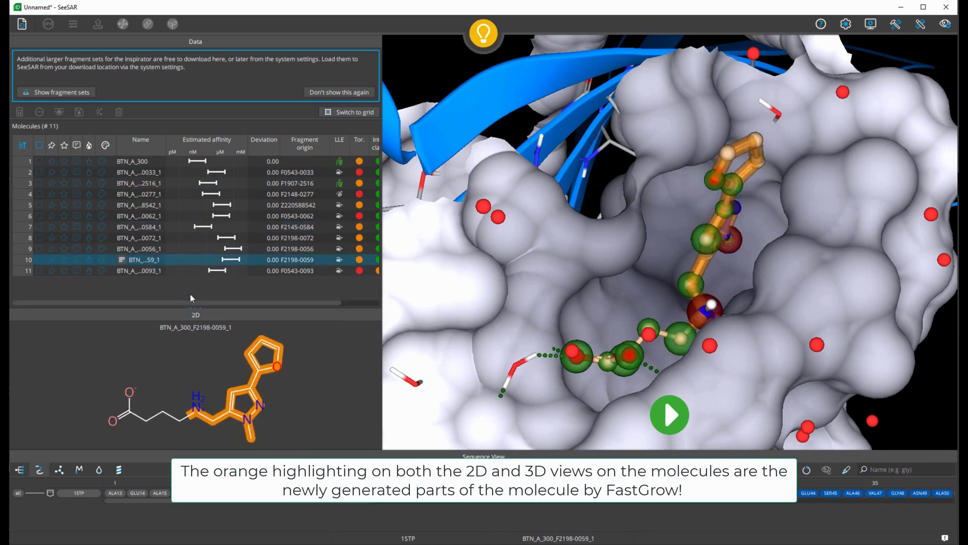
{"action": "left_click", "coordinate": [194, 268]}
{"action": "left_click", "coordinate": [195, 257]}
{"action": "left_click", "coordinate": [192, 235]}
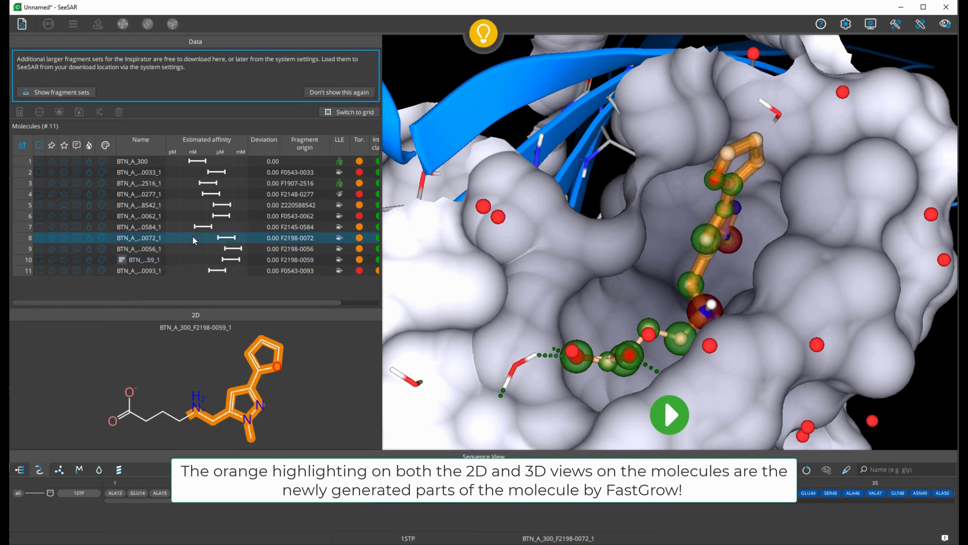
{"action": "left_click", "coordinate": [155, 226]}
{"action": "left_click", "coordinate": [160, 213]}
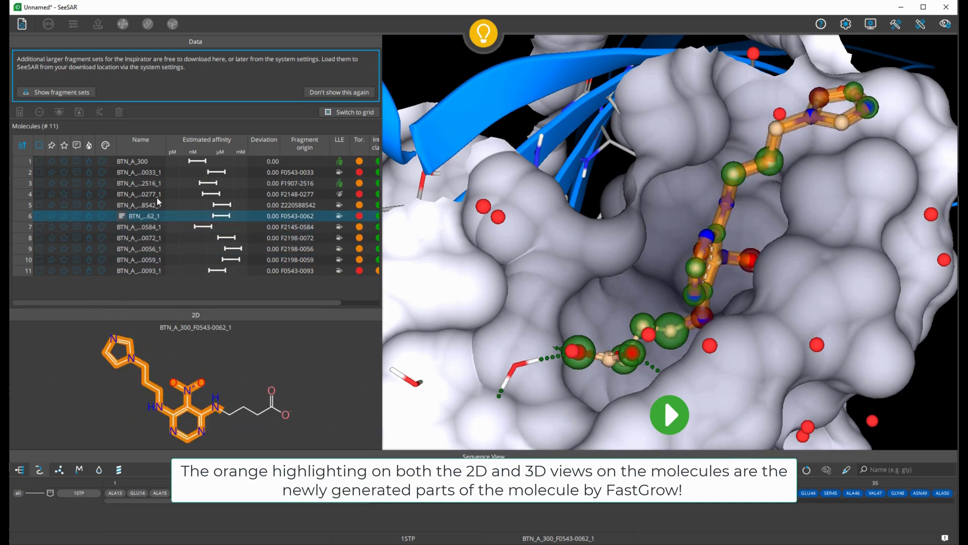
{"action": "left_click", "coordinate": [156, 195]}
{"action": "left_click", "coordinate": [157, 184]}
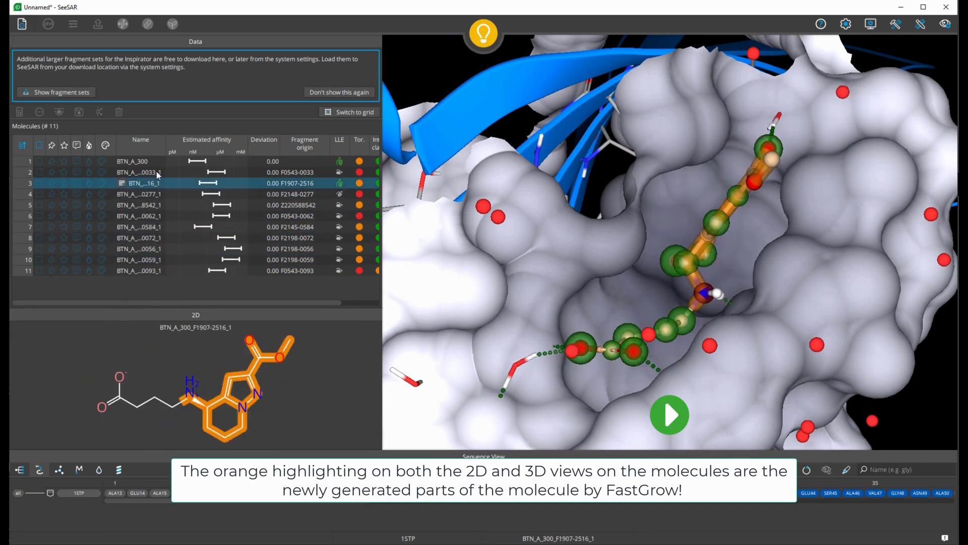
{"action": "left_click", "coordinate": [148, 173]}
{"action": "left_click", "coordinate": [152, 205]}
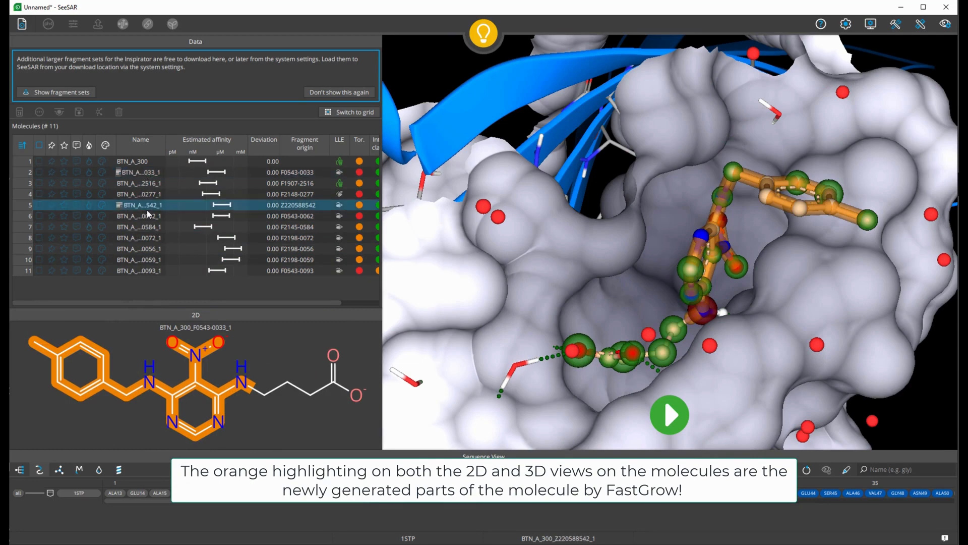
{"action": "left_click", "coordinate": [173, 226]}
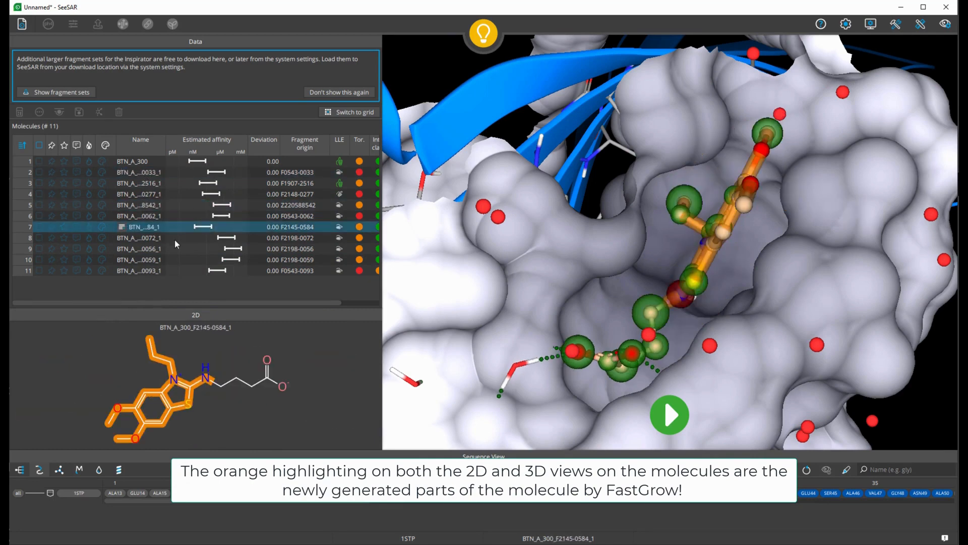
- Sort the molecules by estimated affinity and review the grown molecules' 2D and 3D views down to the one from F2198-0056
{"action": "left_click", "coordinate": [174, 239]}
{"action": "left_click", "coordinate": [205, 145]}
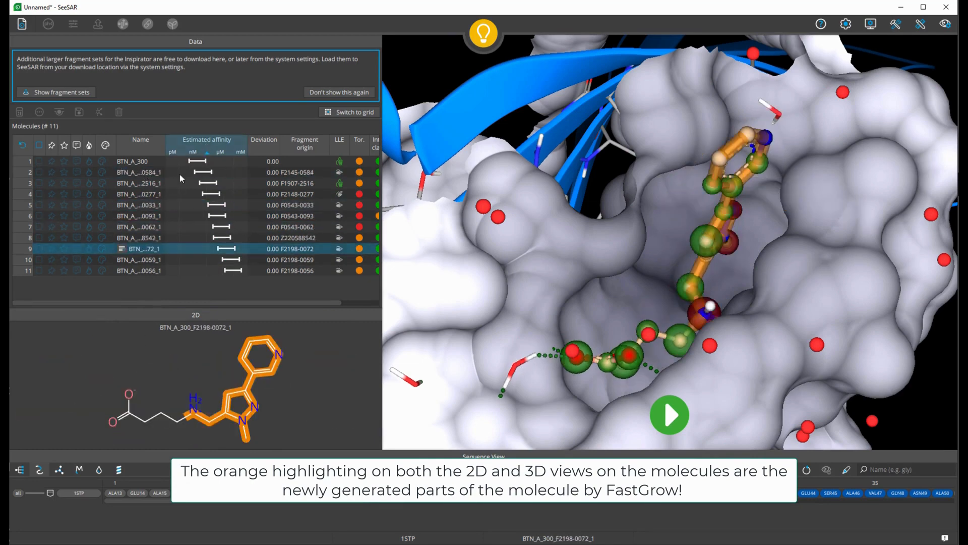
{"action": "left_click", "coordinate": [166, 172]}
{"action": "left_click", "coordinate": [161, 183]}
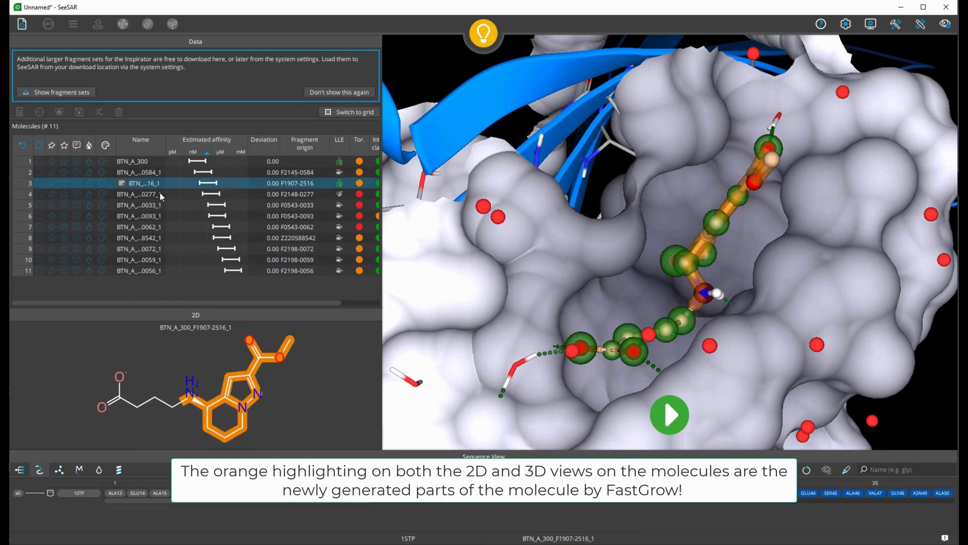
{"action": "left_click", "coordinate": [160, 192]}
{"action": "left_click", "coordinate": [160, 215]}
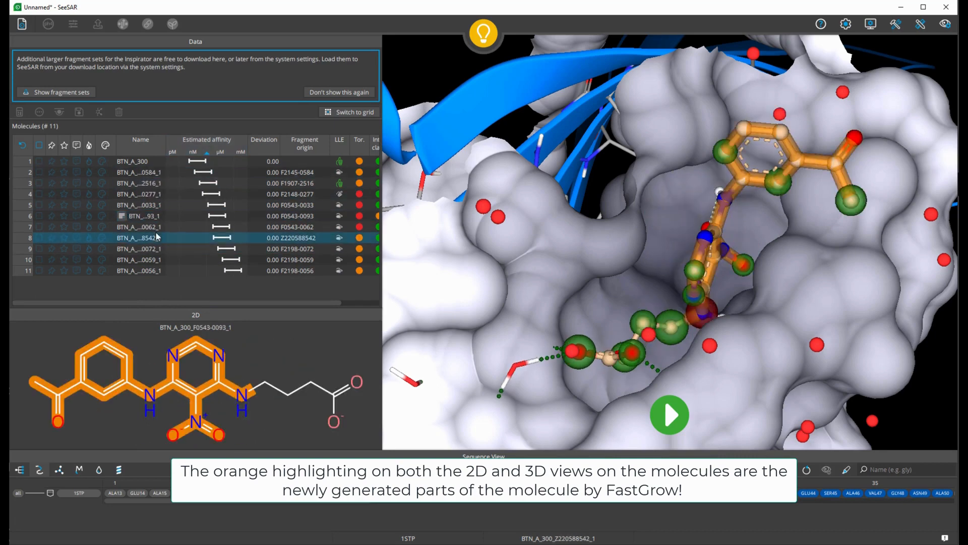
{"action": "left_click", "coordinate": [157, 237]}
{"action": "left_click", "coordinate": [158, 259]}
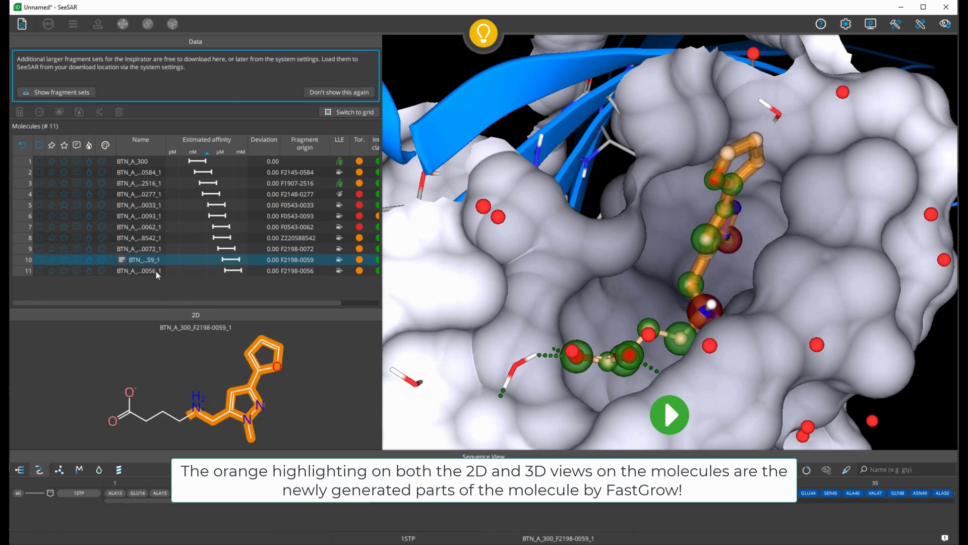
{"action": "left_click", "coordinate": [158, 269]}
- Review the sorted molecules in reverse order, from F2198-0059 back up to F2145-0584
{"action": "left_click", "coordinate": [157, 259]}
{"action": "left_click", "coordinate": [156, 249]}
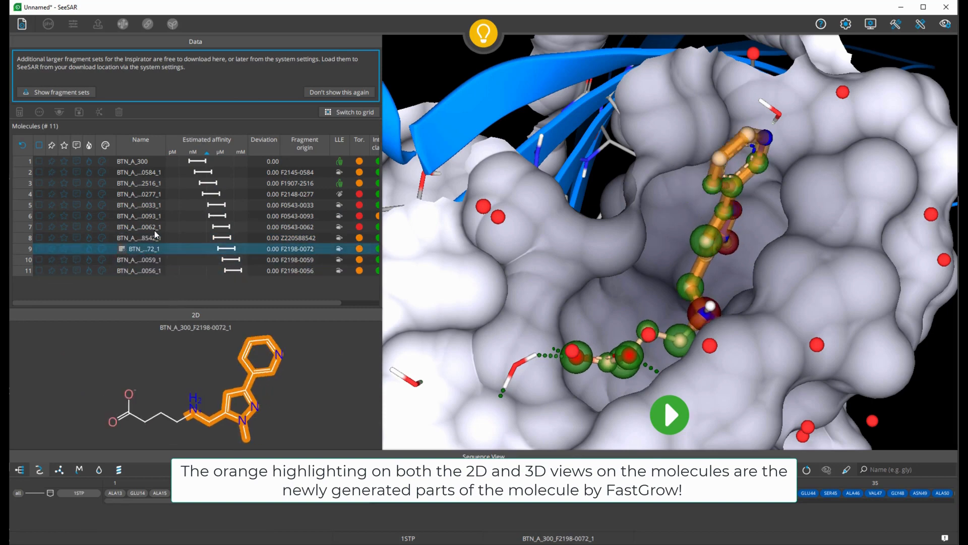
{"action": "left_click", "coordinate": [156, 226]}
{"action": "left_click", "coordinate": [156, 216]}
{"action": "left_click", "coordinate": [152, 194]}
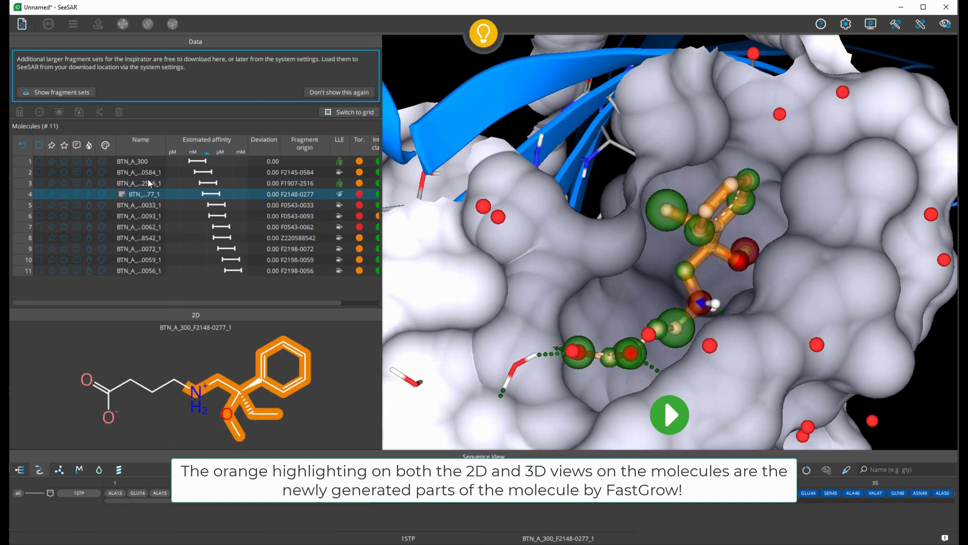
{"action": "left_click", "coordinate": [151, 183]}
{"action": "left_click", "coordinate": [148, 174]}
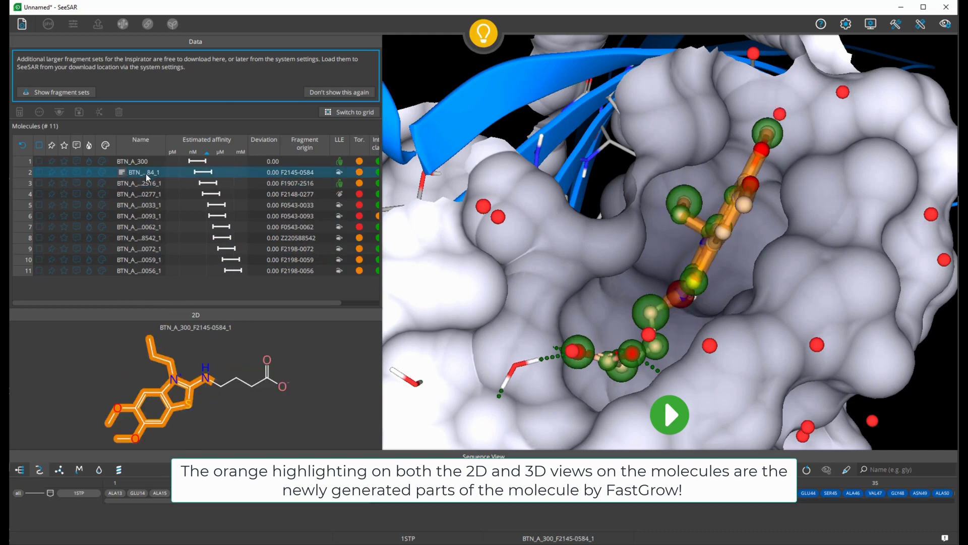
- Select the molecule grown from F0543-0033 and examine its pose in the binding pocket from several angles and distances
{"action": "left_click", "coordinate": [135, 205]}
{"action": "left_click_drag", "start_coordinate": [482, 174], "coordinate": [496, 175]}
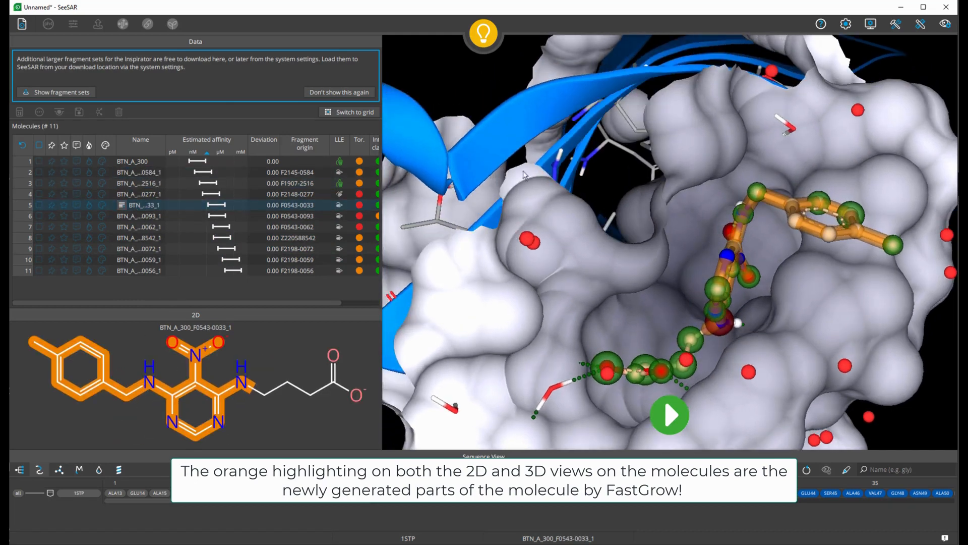
{"action": "scroll", "coordinate": [496, 175], "scroll_direction": "down", "scroll_amount": 8}
{"action": "left_click_drag", "start_coordinate": [654, 299], "coordinate": [629, 342]}
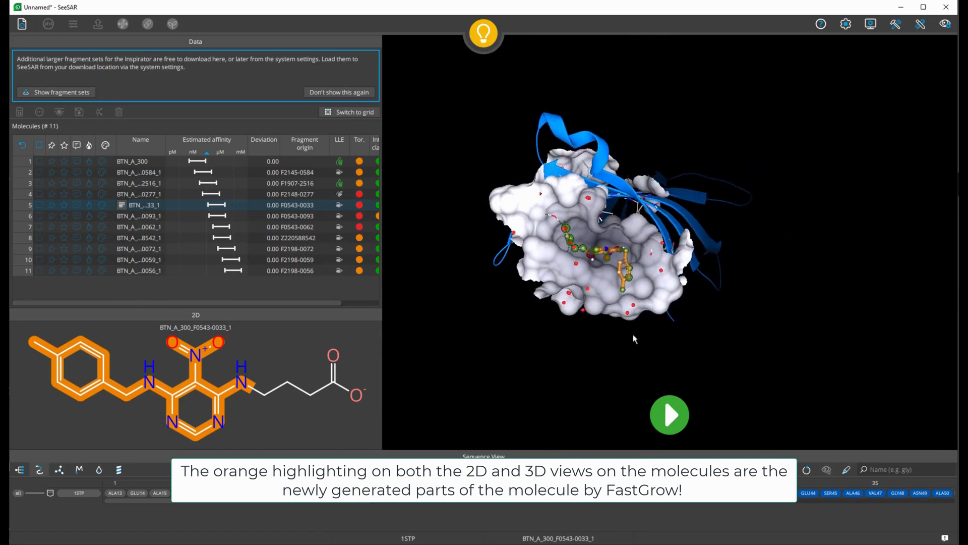
{"action": "scroll", "coordinate": [634, 216], "scroll_direction": "up", "scroll_amount": 3}
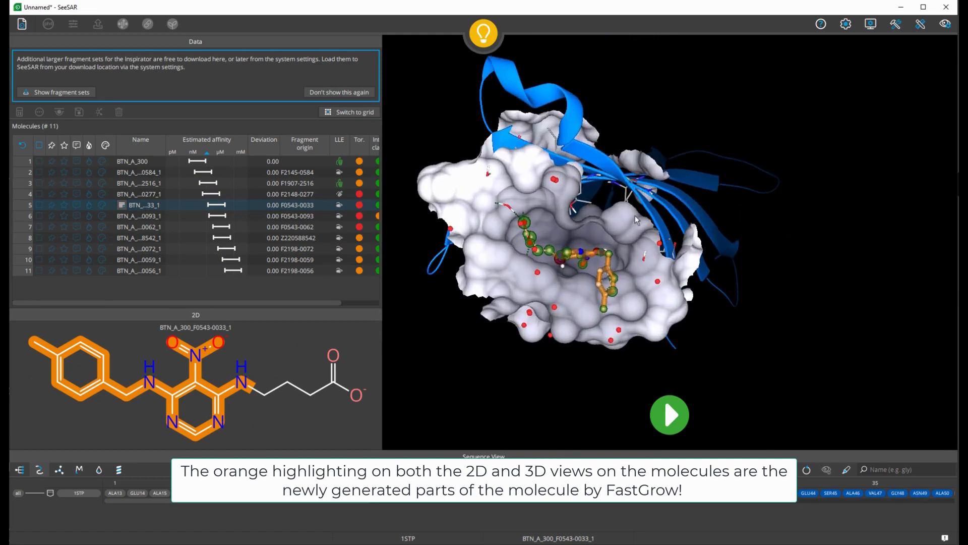
{"action": "left_click_drag", "start_coordinate": [632, 231], "coordinate": [600, 222]}
{"action": "scroll", "coordinate": [600, 222], "scroll_direction": "up", "scroll_amount": 2}
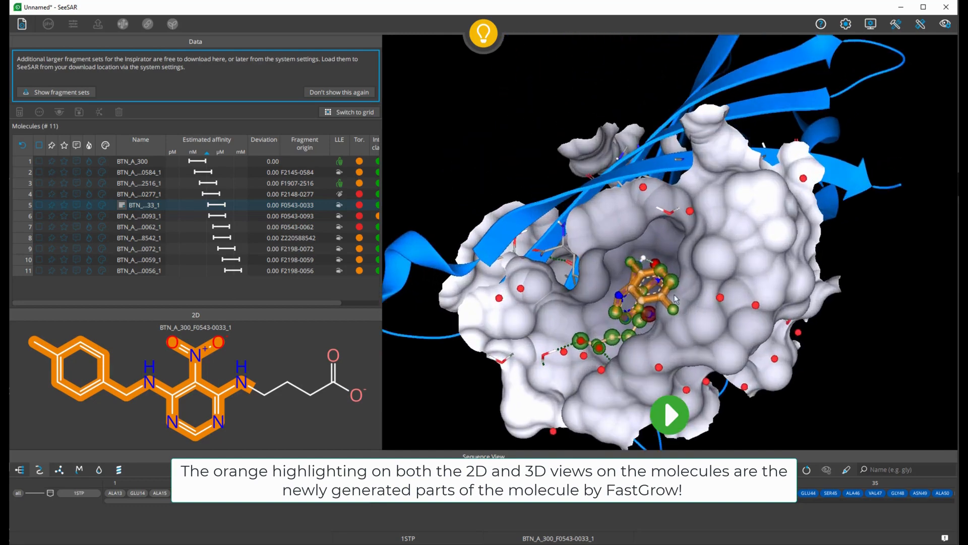
{"action": "scroll", "coordinate": [696, 260], "scroll_direction": "up", "scroll_amount": 2}
{"action": "left_click_drag", "start_coordinate": [696, 261], "coordinate": [705, 272]}
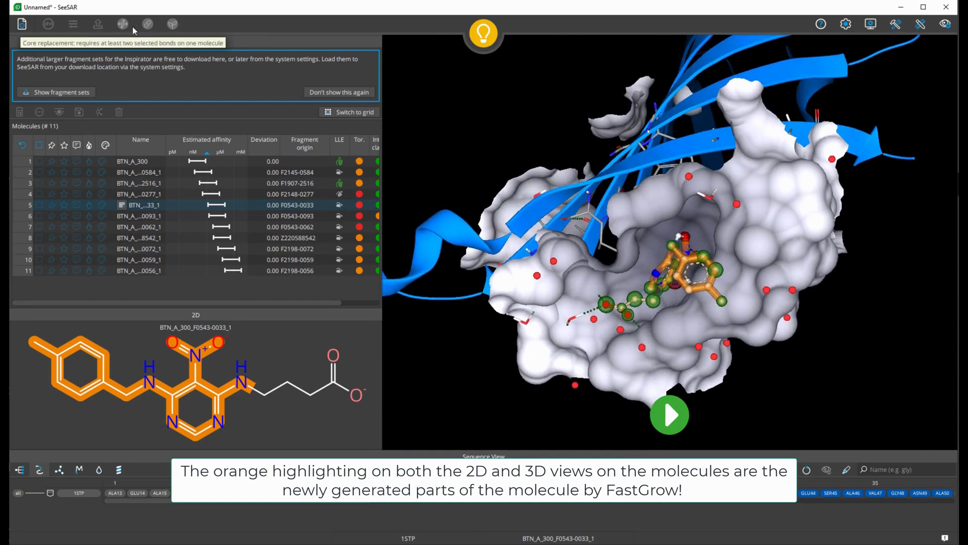
- Add the molecule grown from F0543-0033 to Docking mode, view its pose there, and return to the Inspirator
{"action": "right_click", "coordinate": [138, 207]}
{"action": "left_click", "coordinate": [186, 397]}
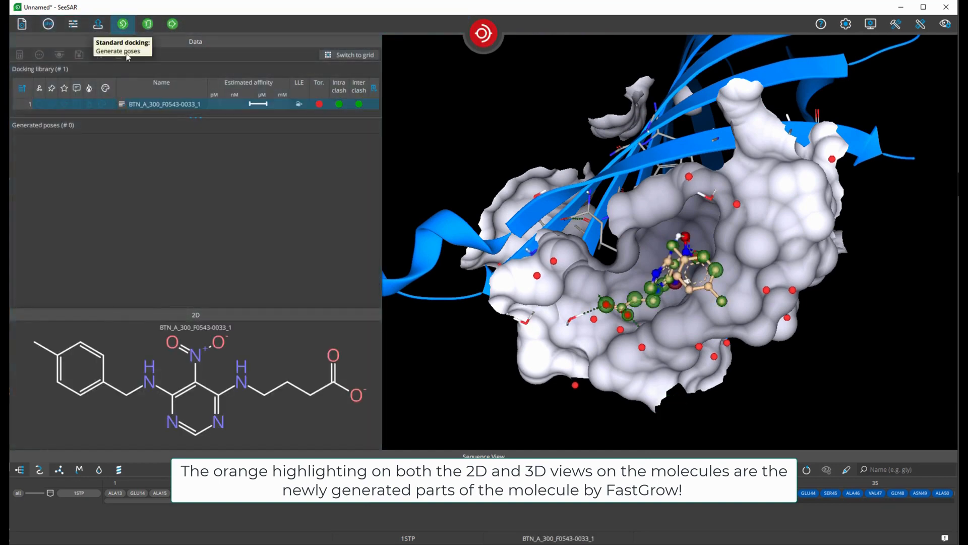
{"action": "left_click_drag", "start_coordinate": [660, 301], "coordinate": [701, 266]}
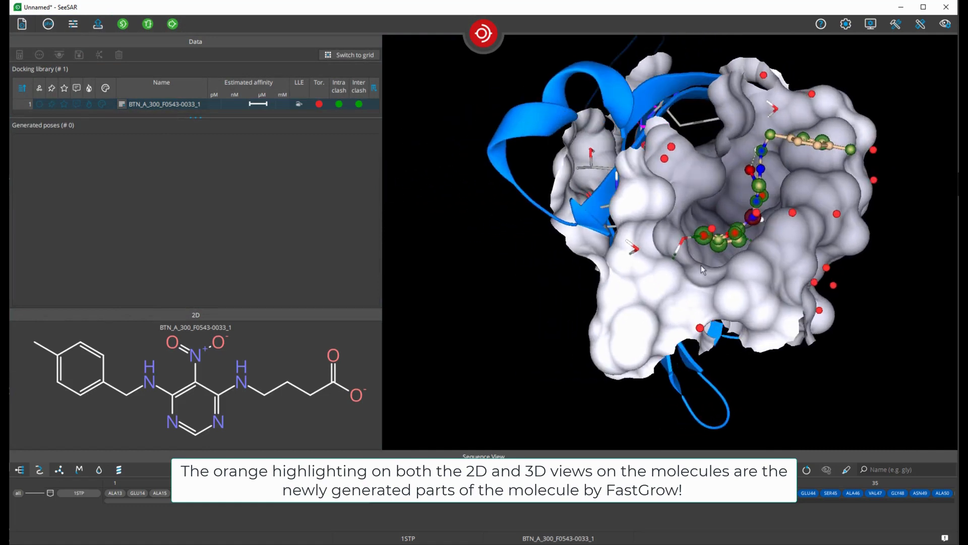
{"action": "mouse_move", "coordinate": [482, 36]}
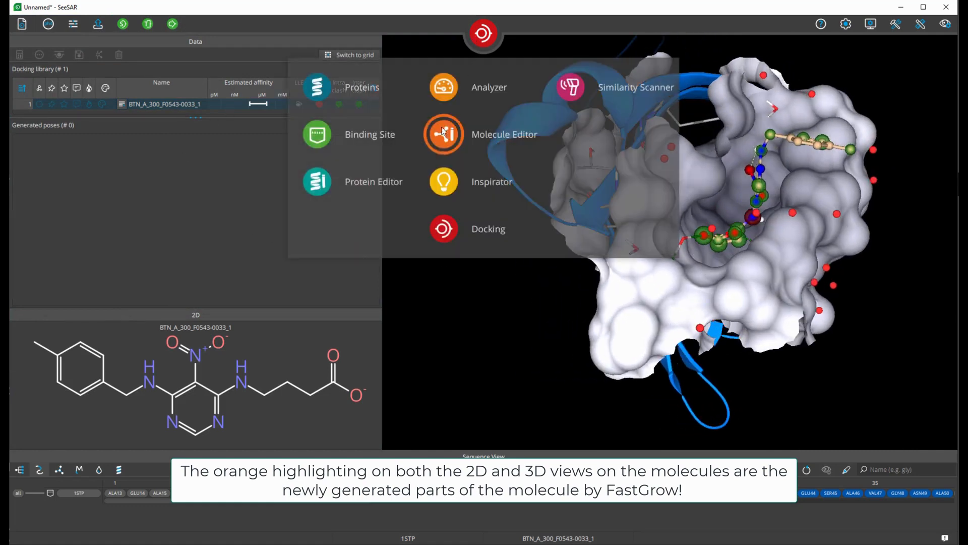
{"action": "left_click", "coordinate": [440, 191]}
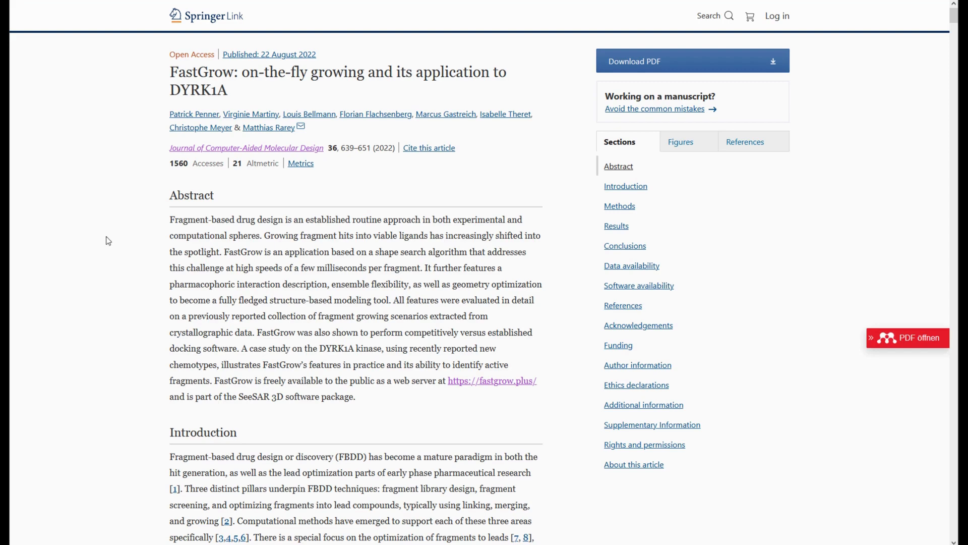
- In the browser, look through the Springer Link article "FastGrow: on-the-fly growing and its application to DYRK1A"
{"action": "scroll", "coordinate": [128, 222], "scroll_direction": "down", "scroll_amount": 1}
{"action": "scroll", "coordinate": [128, 223], "scroll_direction": "up", "scroll_amount": 1}
{"action": "left_click_drag", "start_coordinate": [171, 64], "coordinate": [230, 87]}
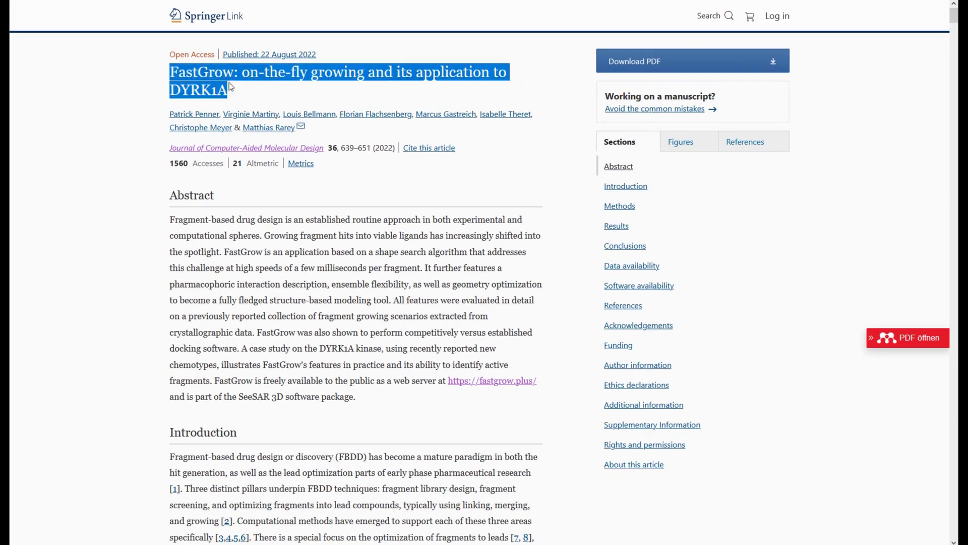
{"action": "left_click", "coordinate": [255, 101]}
{"action": "scroll", "coordinate": [79, 218], "scroll_direction": "down", "scroll_amount": 20}
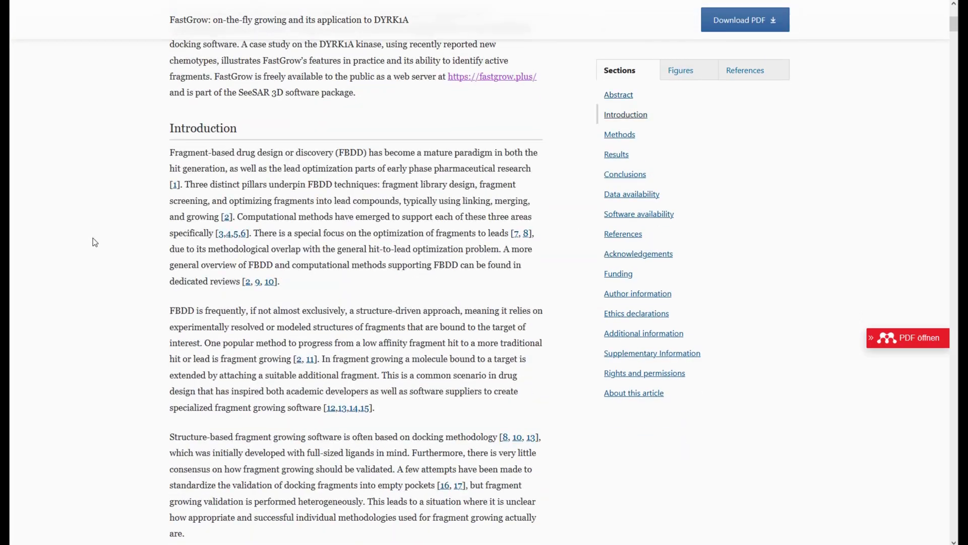
{"action": "scroll", "coordinate": [157, 311], "scroll_direction": "down", "scroll_amount": 20}
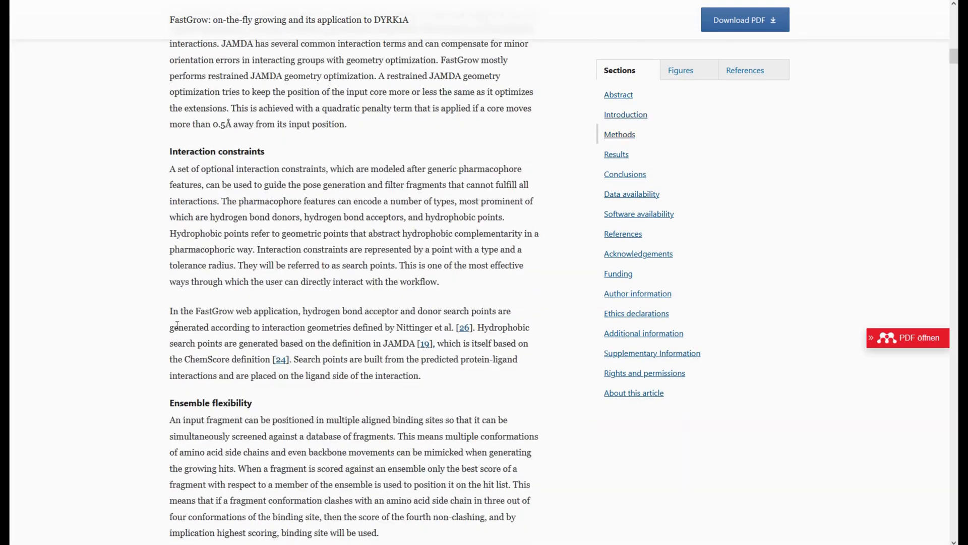
{"action": "scroll", "coordinate": [181, 333], "scroll_direction": "down", "scroll_amount": 15}
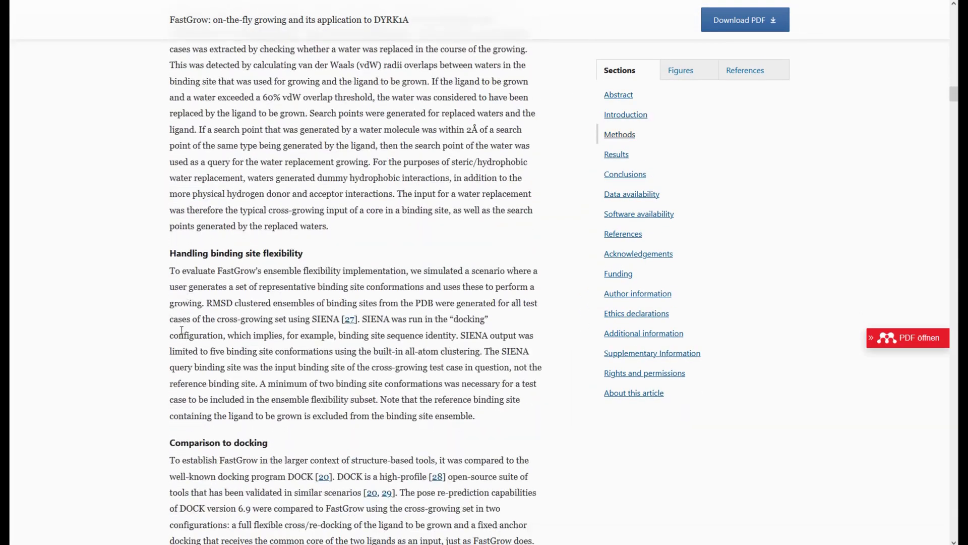
{"action": "left_click_drag", "start_coordinate": [953, 118], "coordinate": [935, 15]}
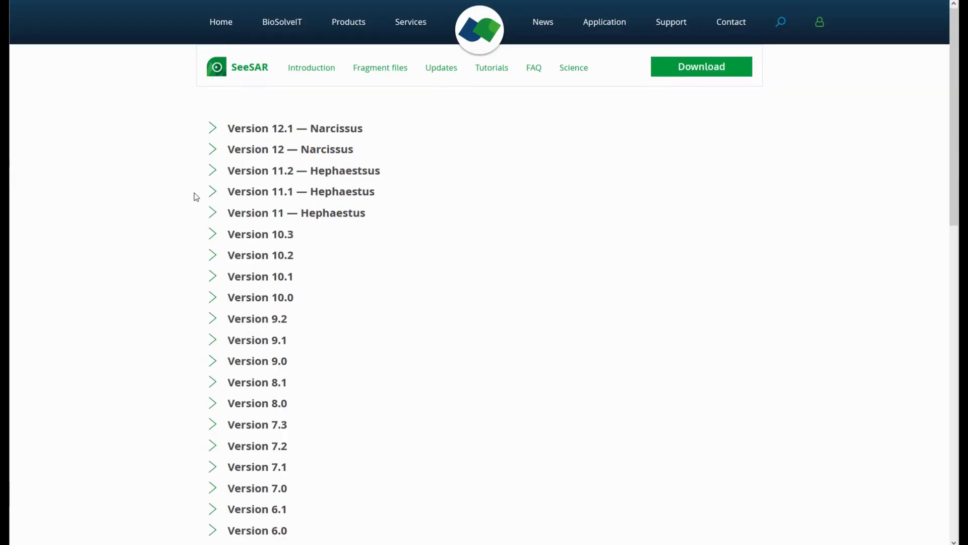
- Browse the SeeSAR version history on the BioSolveIT site and expand the release notes for Version 12.1 — Narcissus
{"action": "scroll", "coordinate": [218, 204], "scroll_direction": "down", "scroll_amount": 7}
{"action": "scroll", "coordinate": [217, 201], "scroll_direction": "up", "scroll_amount": 7}
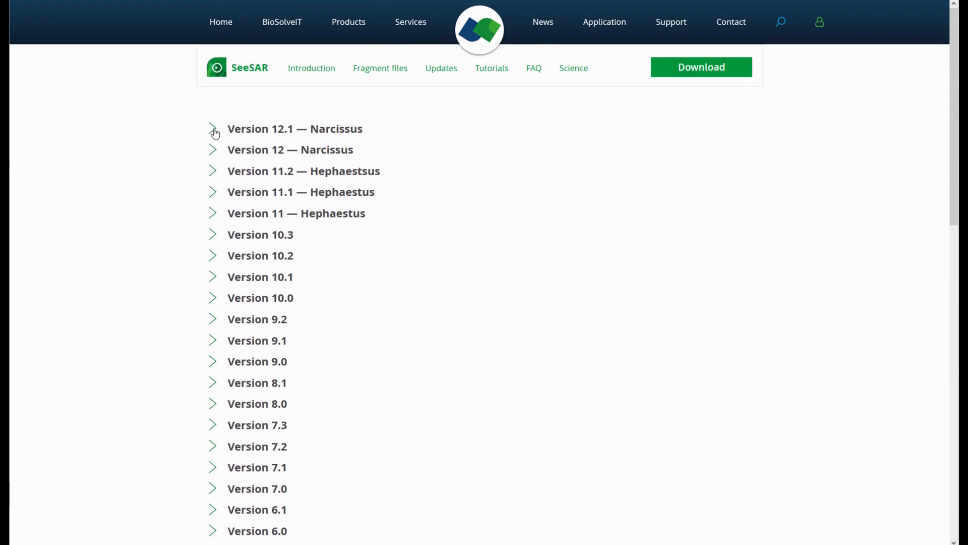
{"action": "left_click", "coordinate": [214, 132]}
{"action": "scroll", "coordinate": [424, 189], "scroll_direction": "down", "scroll_amount": 3}
{"action": "scroll", "coordinate": [424, 188], "scroll_direction": "up", "scroll_amount": 3}
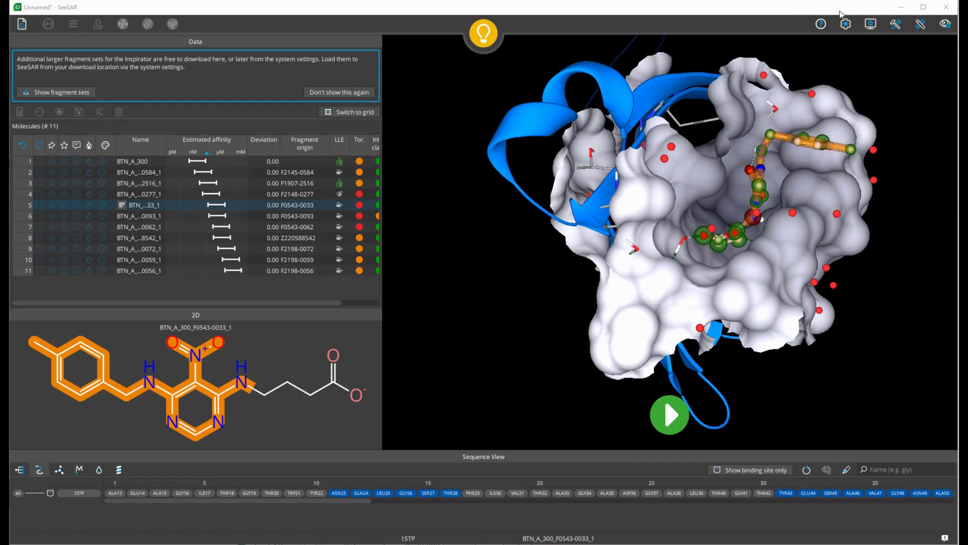
- In SeeSAR, open the context-dependent help and view its pages for the Analyzer and Similarity Scanner modes
{"action": "left_click", "coordinate": [821, 25]}
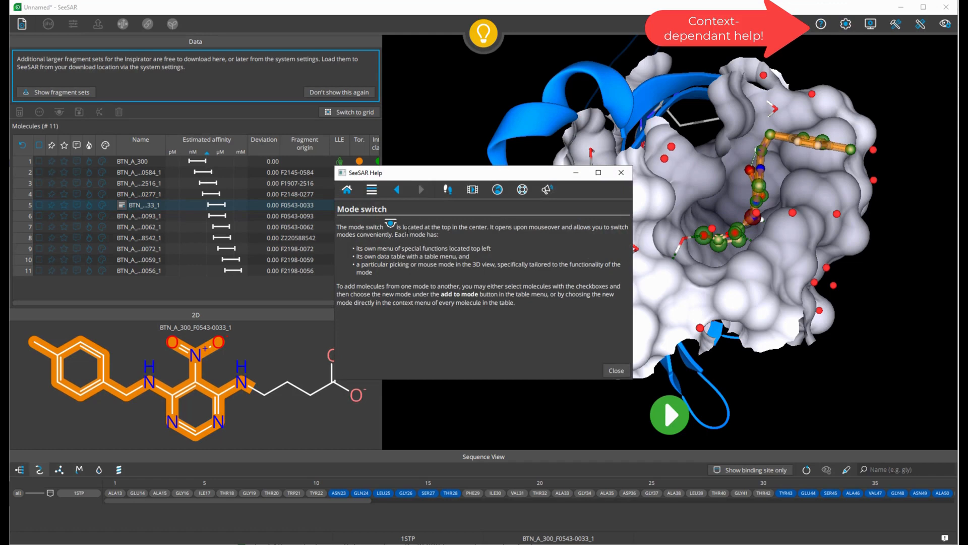
{"action": "mouse_move", "coordinate": [484, 33]}
{"action": "left_click", "coordinate": [486, 91]}
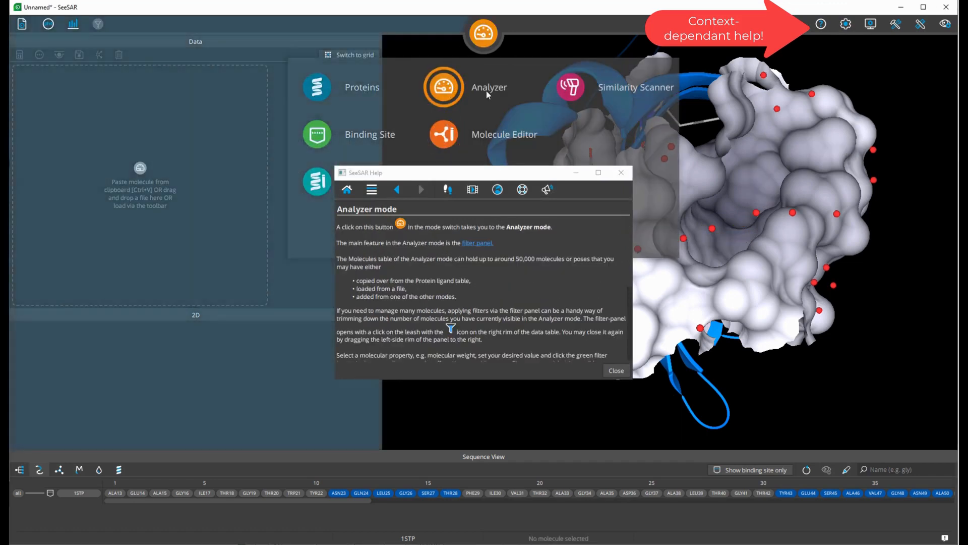
{"action": "left_click", "coordinate": [556, 82]}
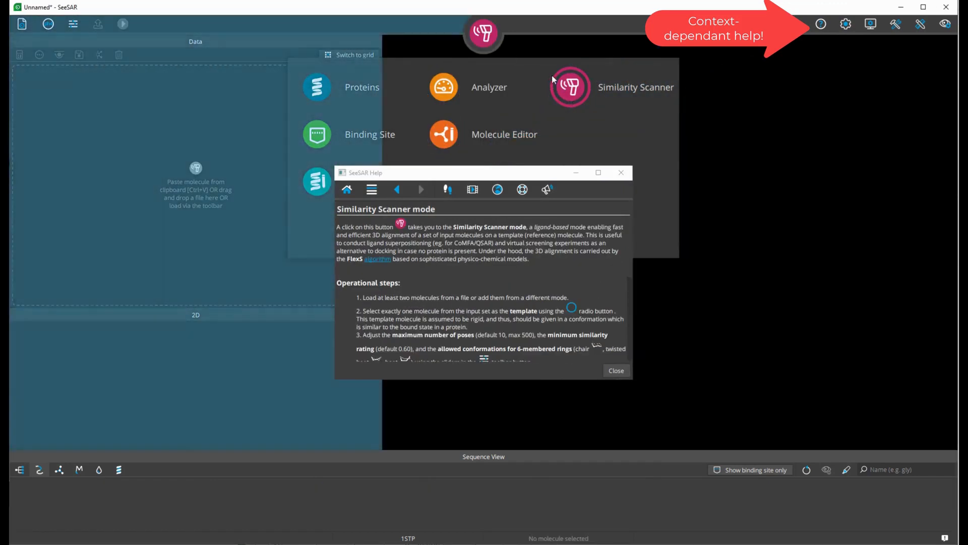
{"action": "scroll", "coordinate": [513, 306], "scroll_direction": "down", "scroll_amount": 4}
{"action": "scroll", "coordinate": [513, 306], "scroll_direction": "up", "scroll_amount": 4}
- Move the help window clear of the mode choices and switch to Inspirator mode to show its help page
{"action": "mouse_move", "coordinate": [484, 33]}
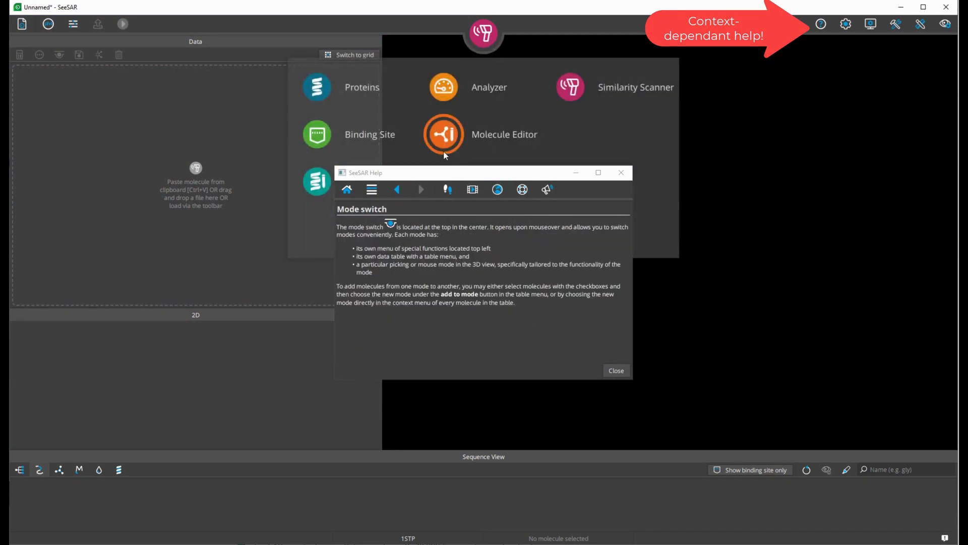
{"action": "left_click_drag", "start_coordinate": [443, 175], "coordinate": [427, 241]}
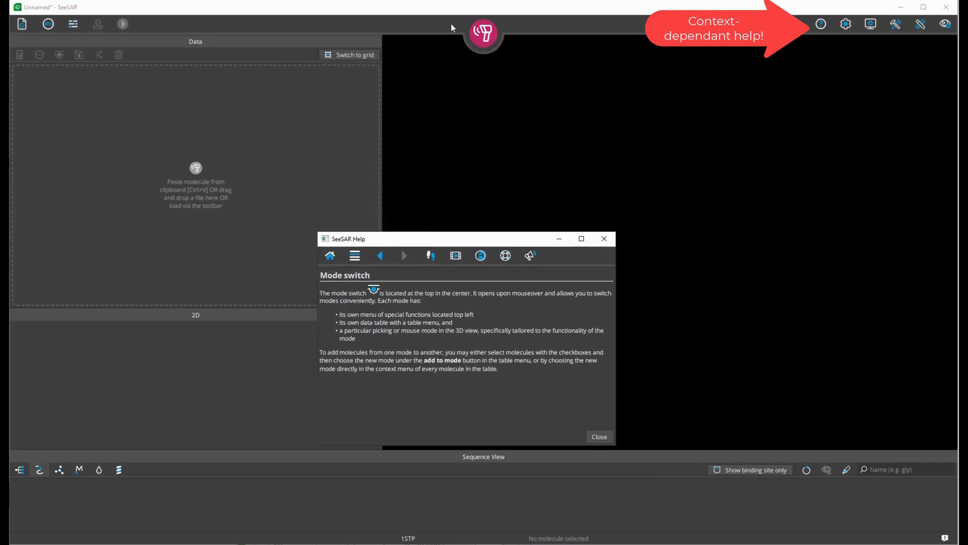
{"action": "mouse_move", "coordinate": [485, 40]}
{"action": "left_click", "coordinate": [442, 182]}
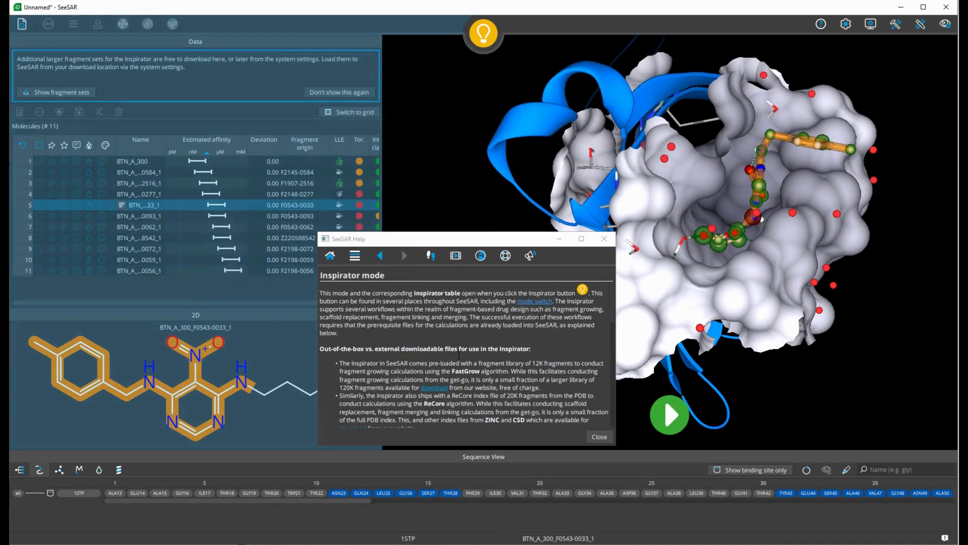